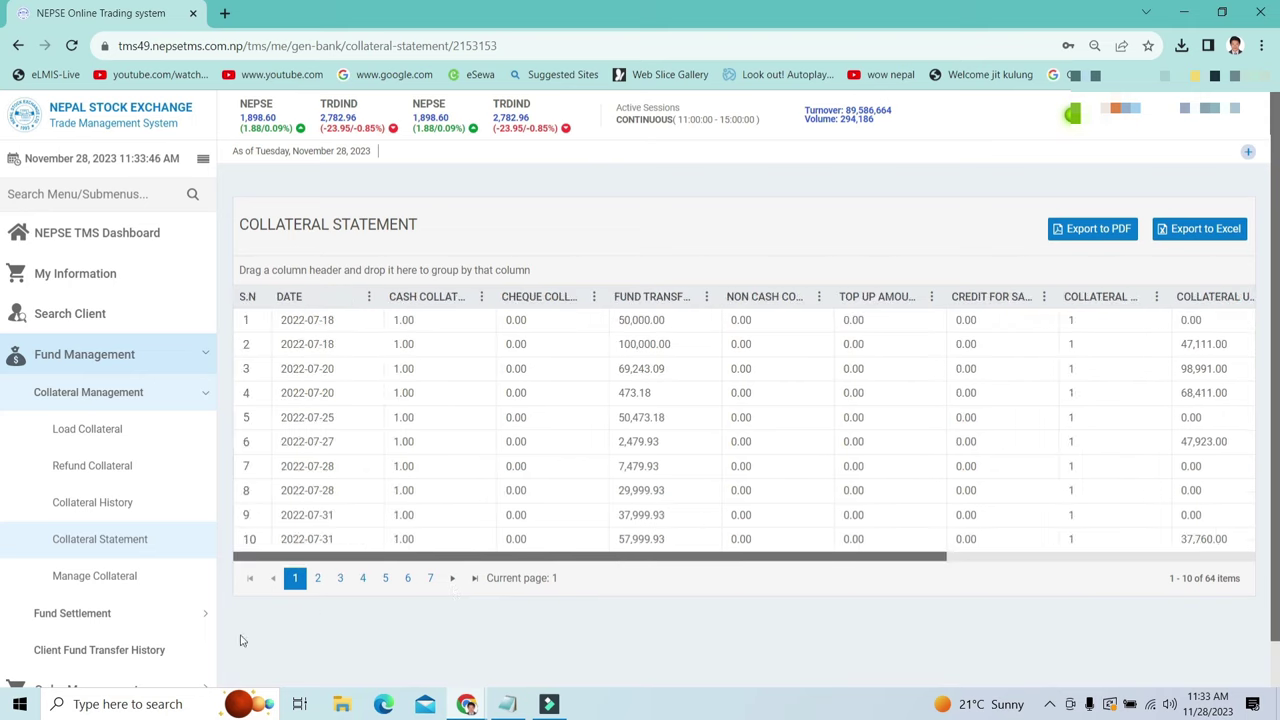
- Open the Buy Information page in the Fund Settlement section of Fund Management
click(80, 615)
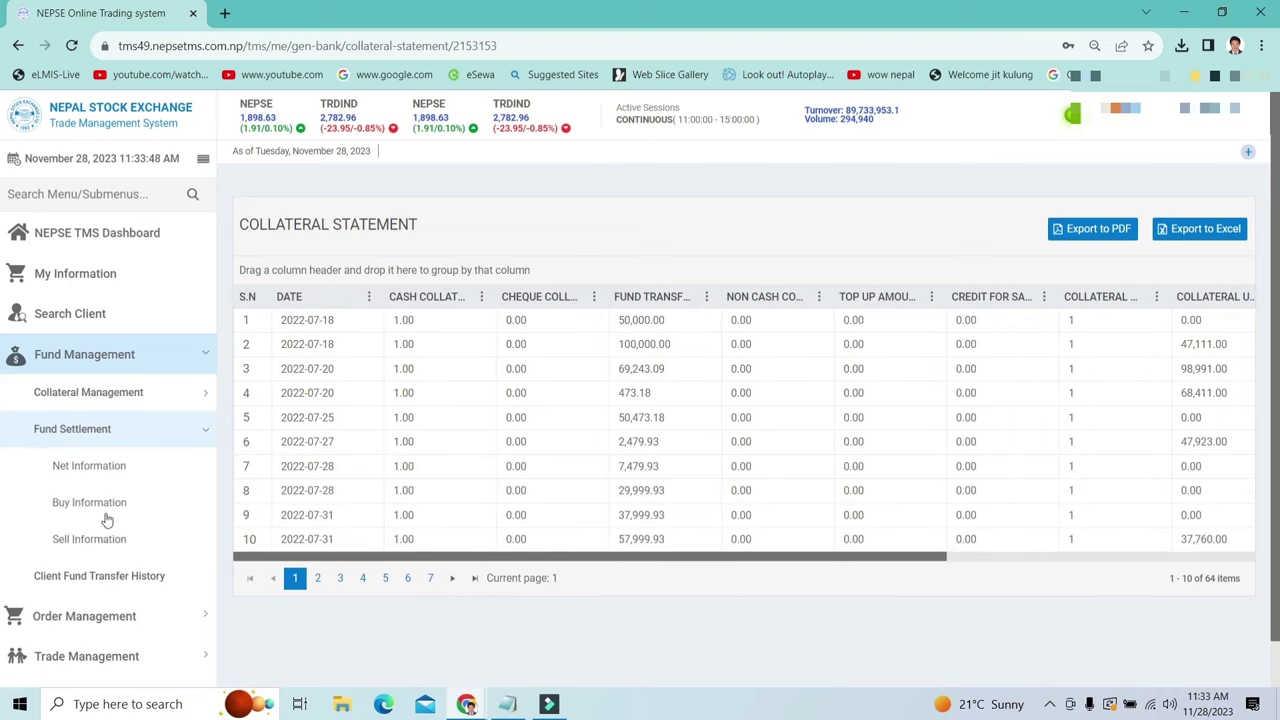
click(89, 431)
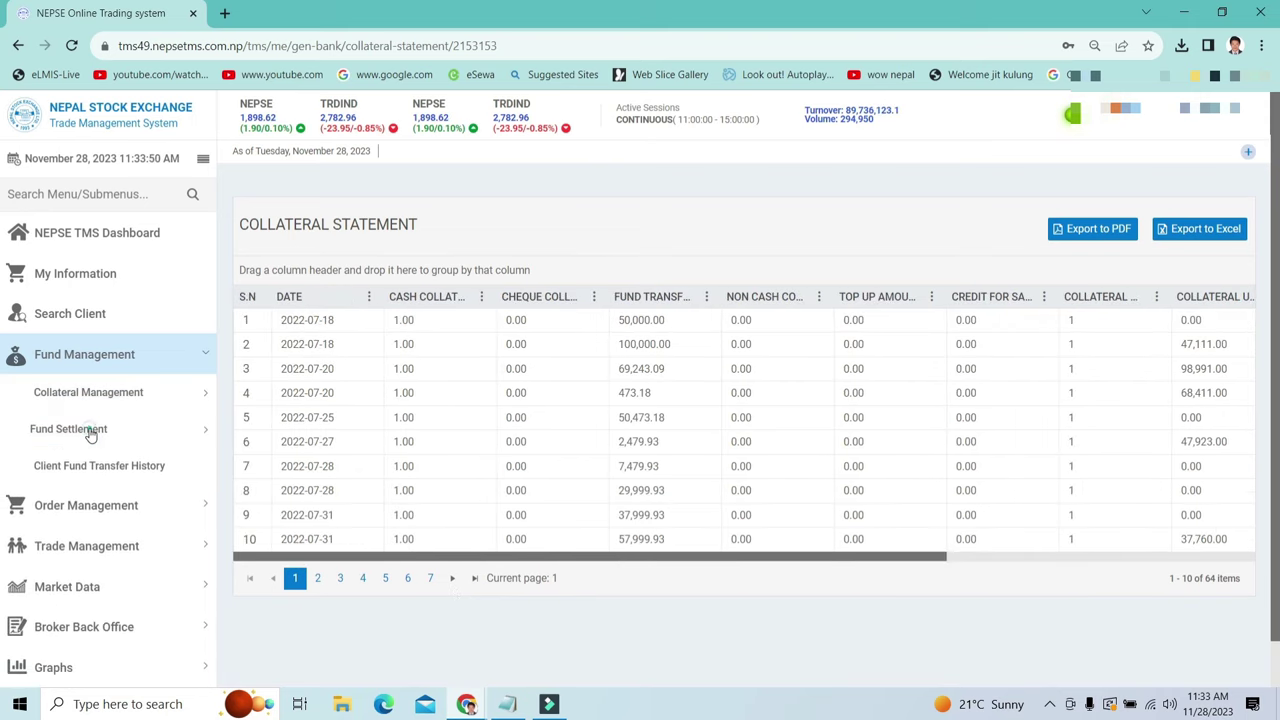
click(90, 432)
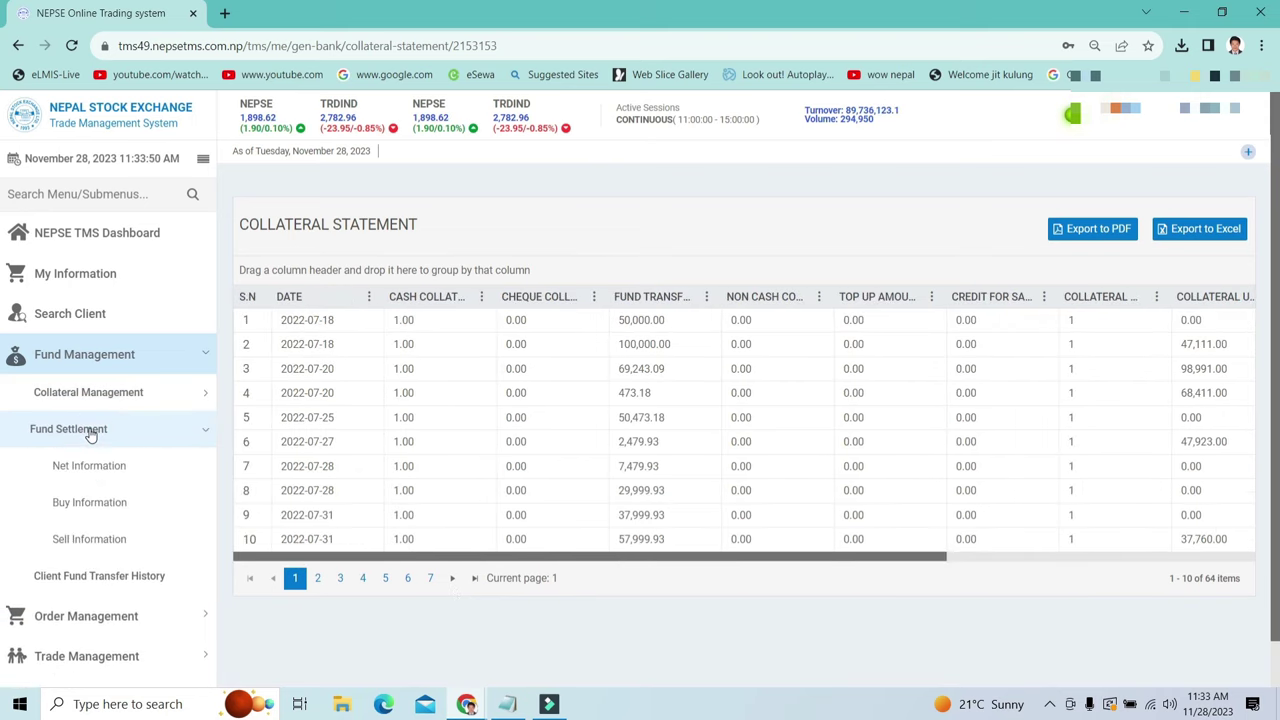
click(110, 360)
click(110, 360)
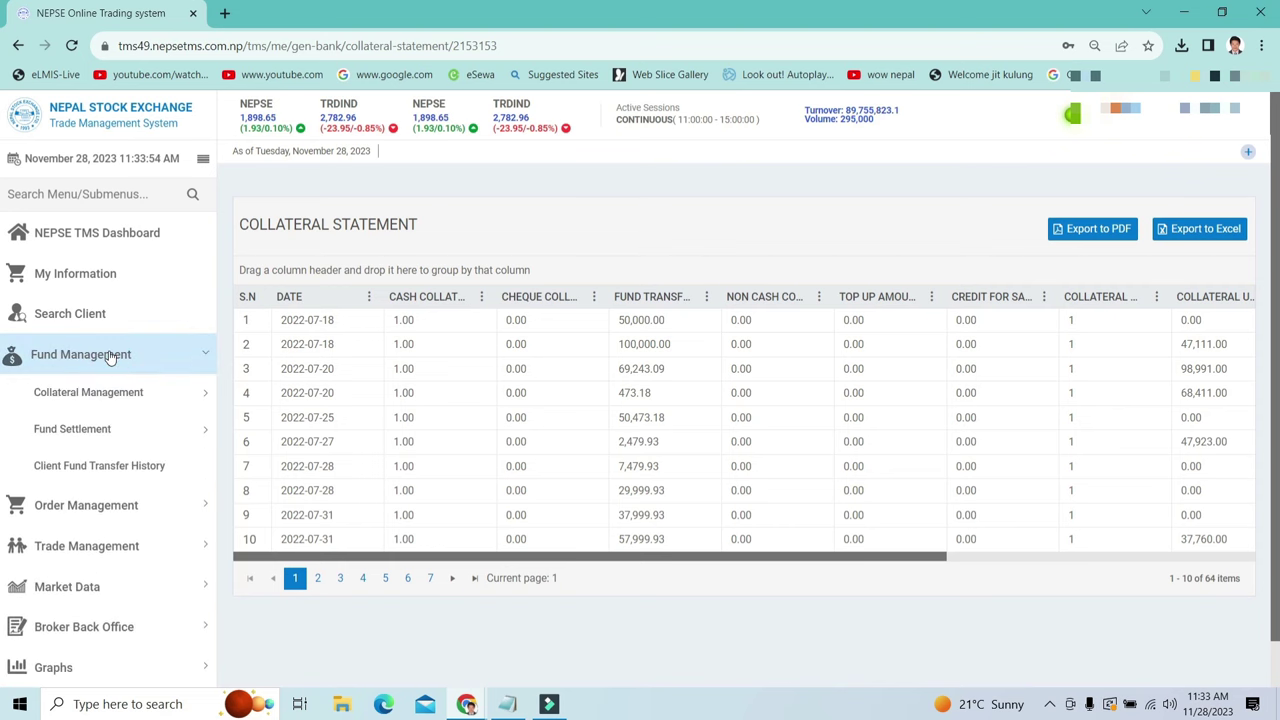
click(76, 430)
click(76, 430)
click(76, 430)
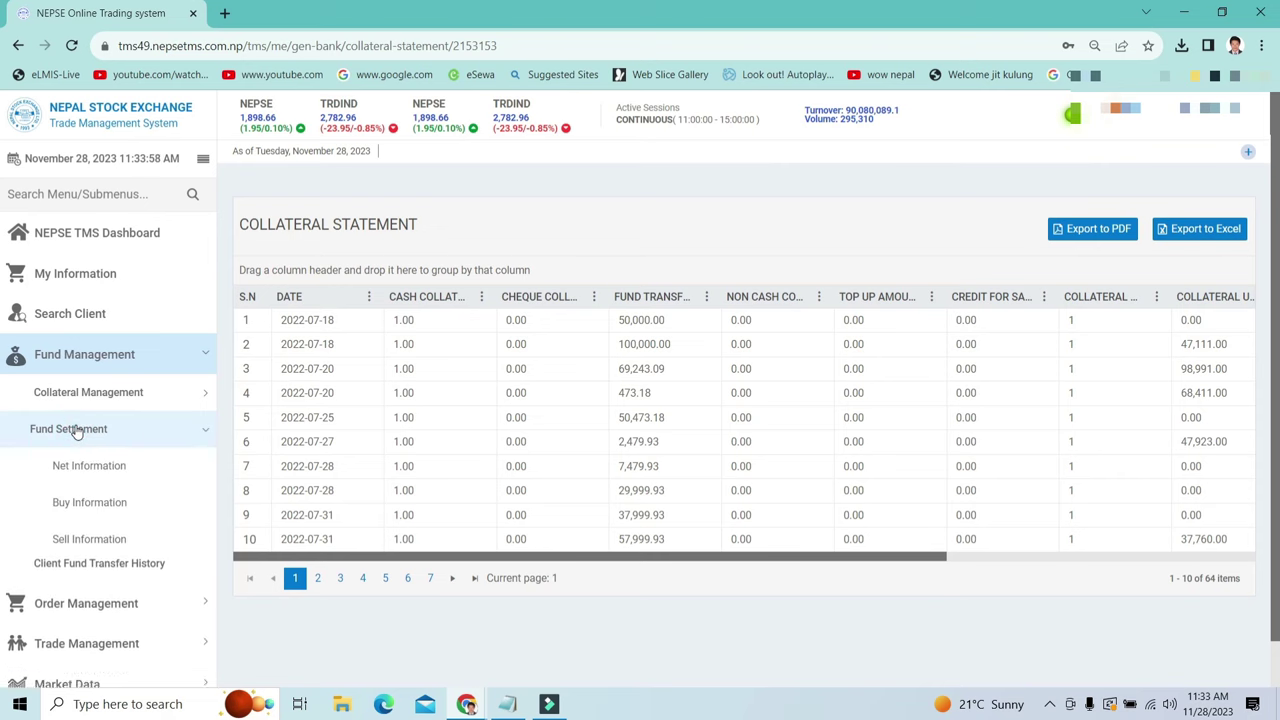
click(95, 500)
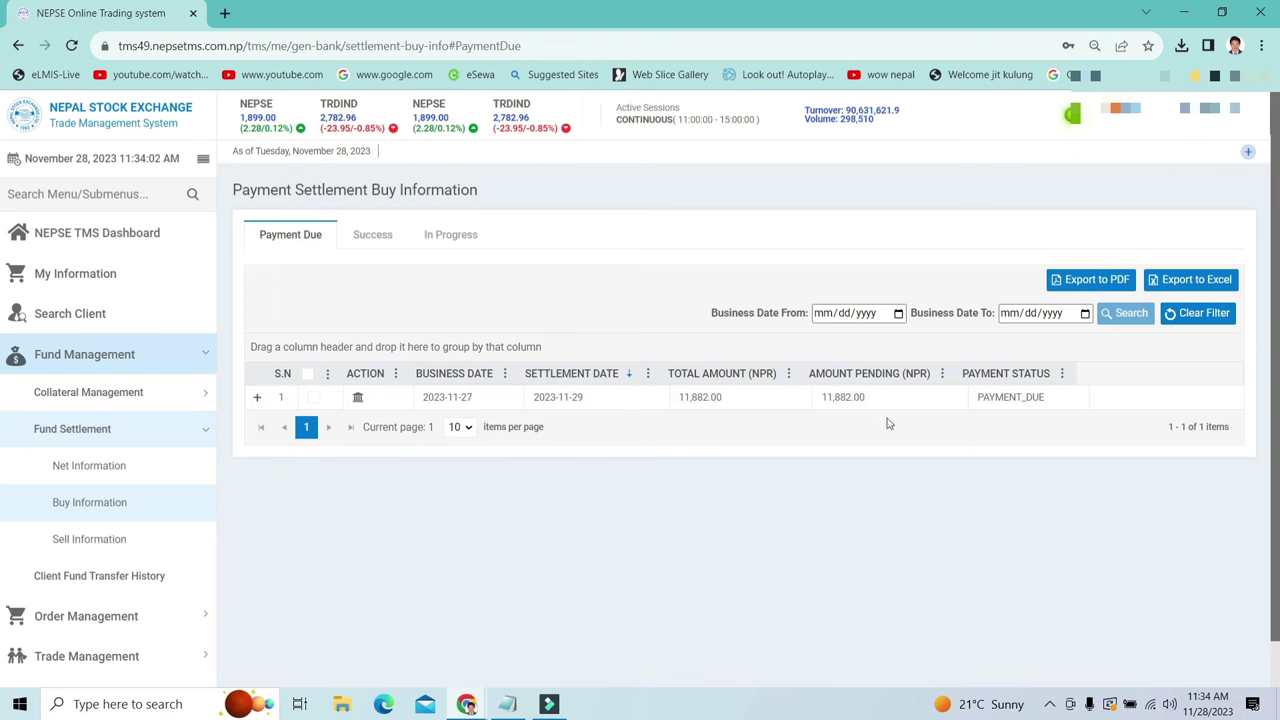
- Select the payment due record of 2023-11-27, open its payment page and copy the buy amount
click(311, 399)
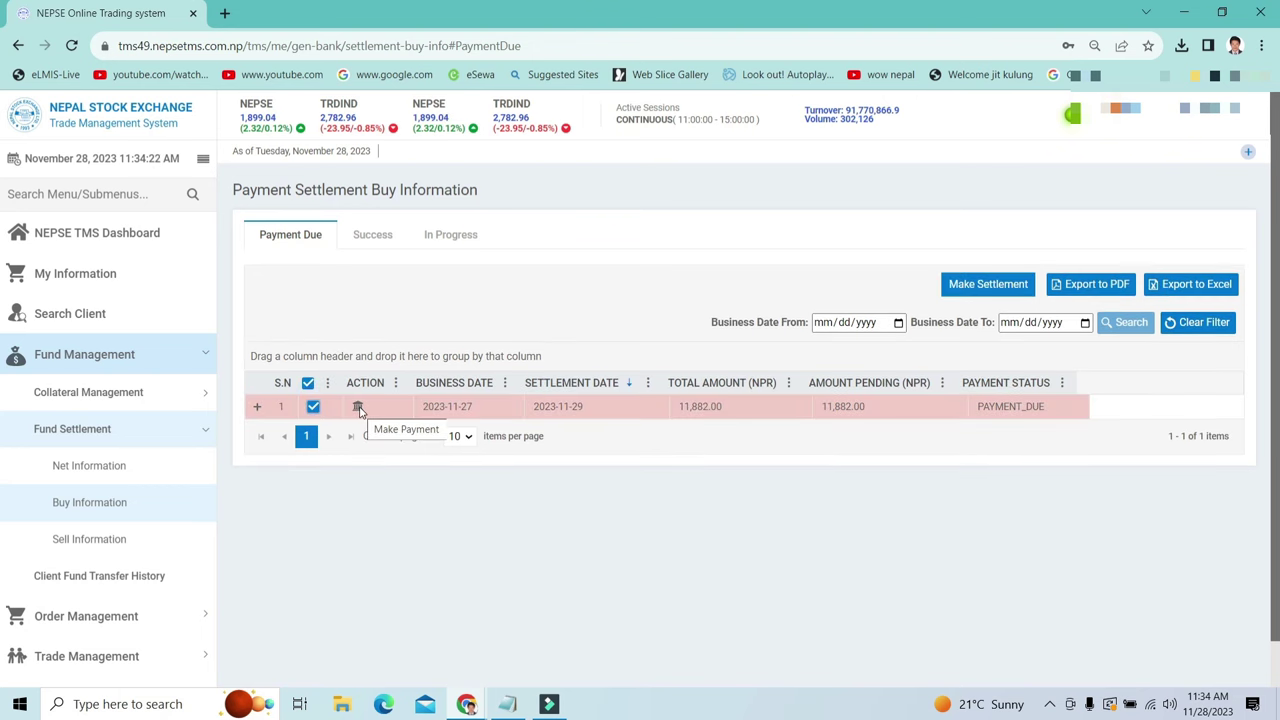
click(358, 408)
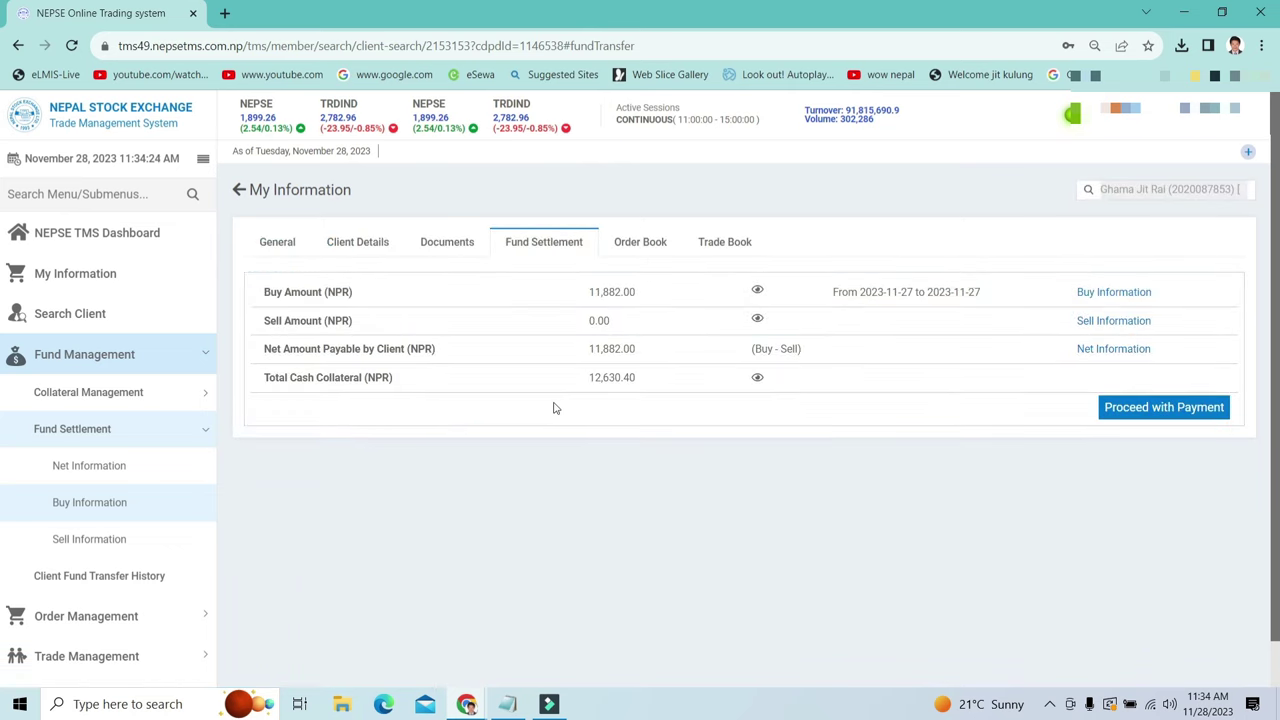
double_click(605, 294)
right_click(606, 299)
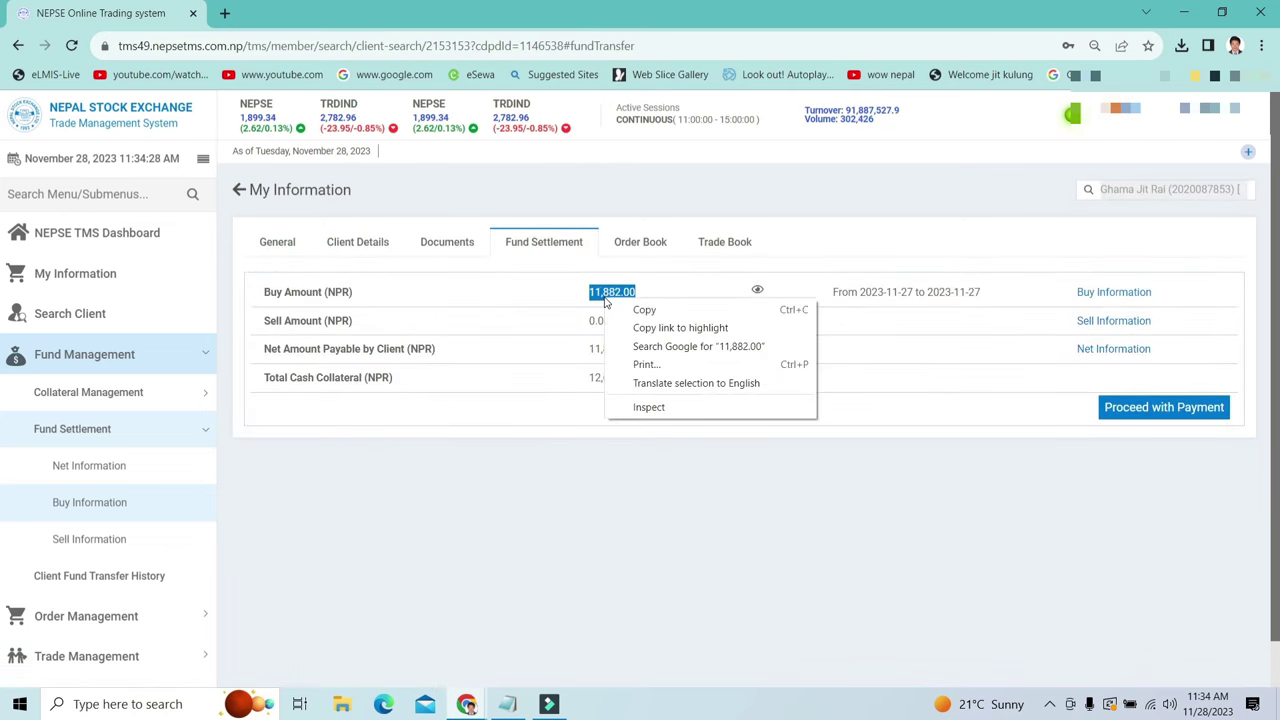
click(645, 312)
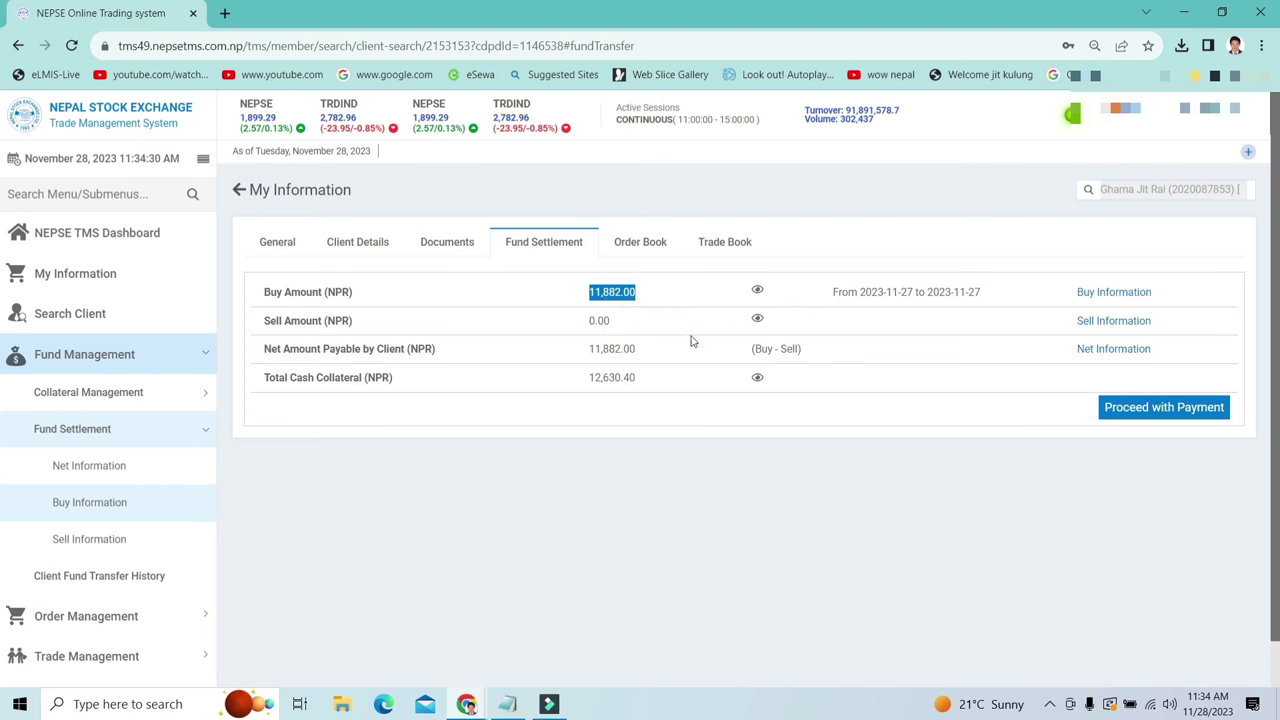
- Check the total cash collateral, proceed with the payment and choose Collateral Payment as the payment mode
click(606, 380)
double_click(606, 380)
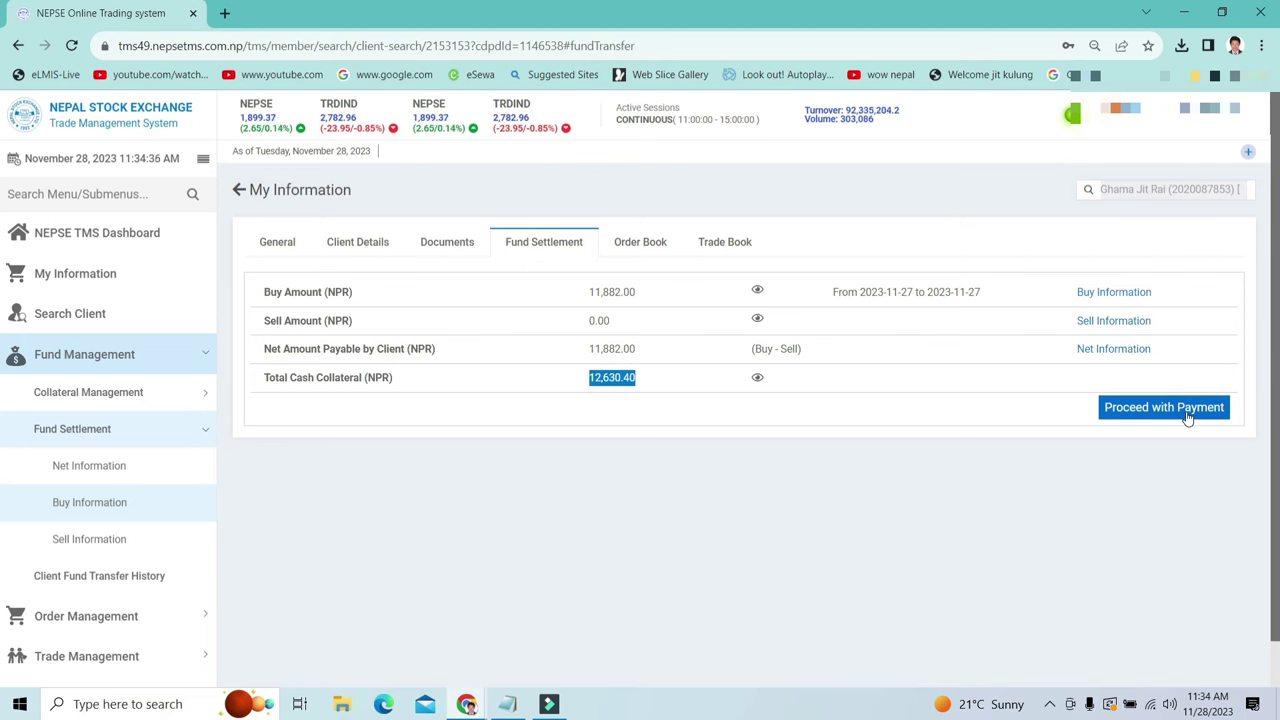
click(1189, 418)
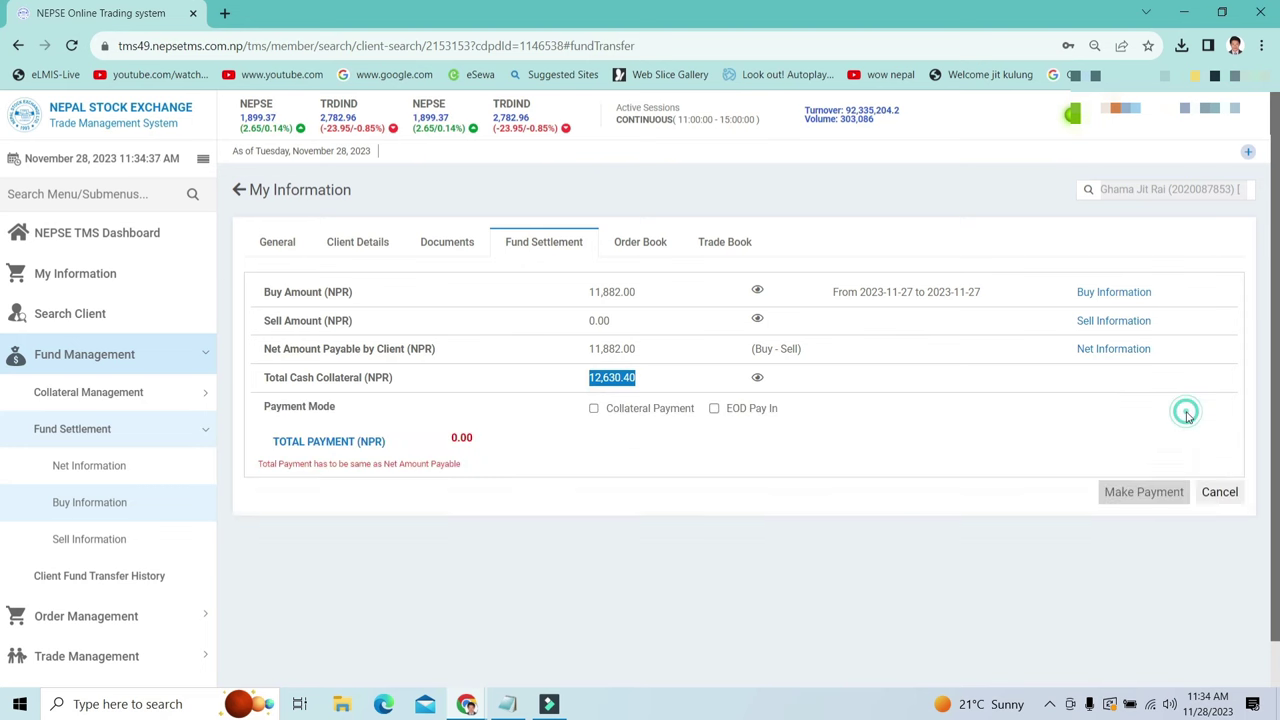
double_click(462, 438)
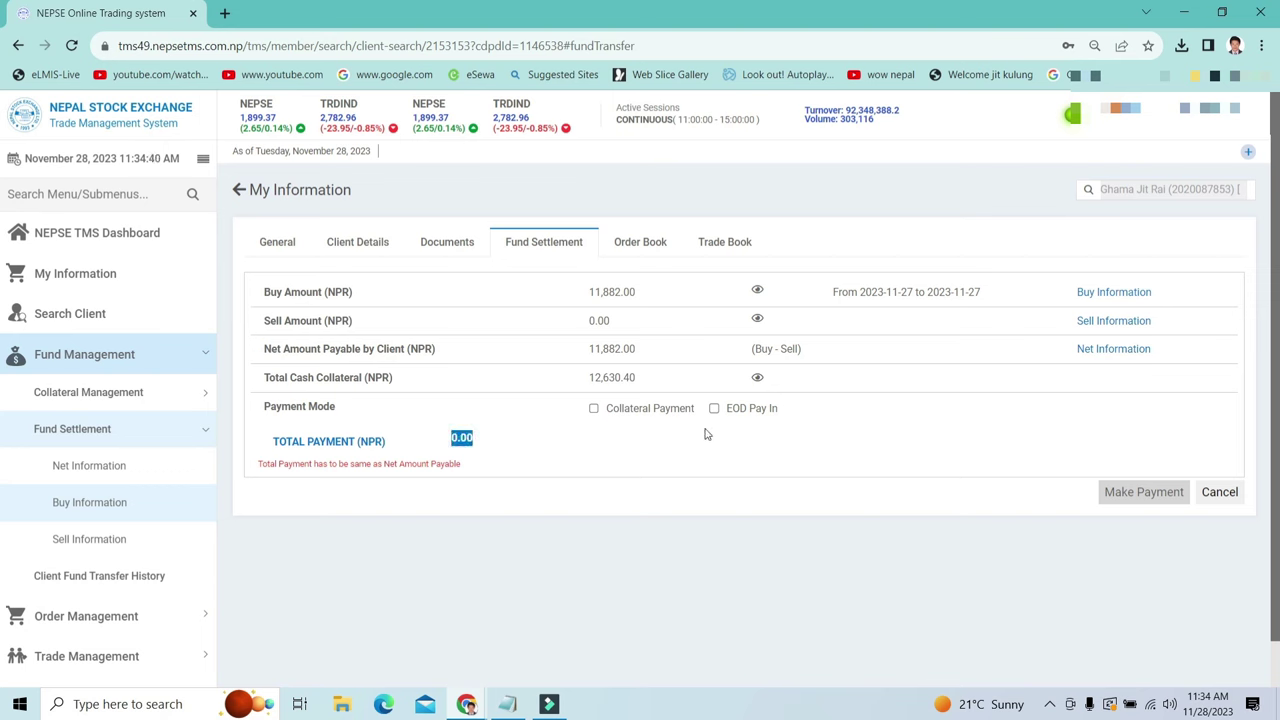
click(595, 409)
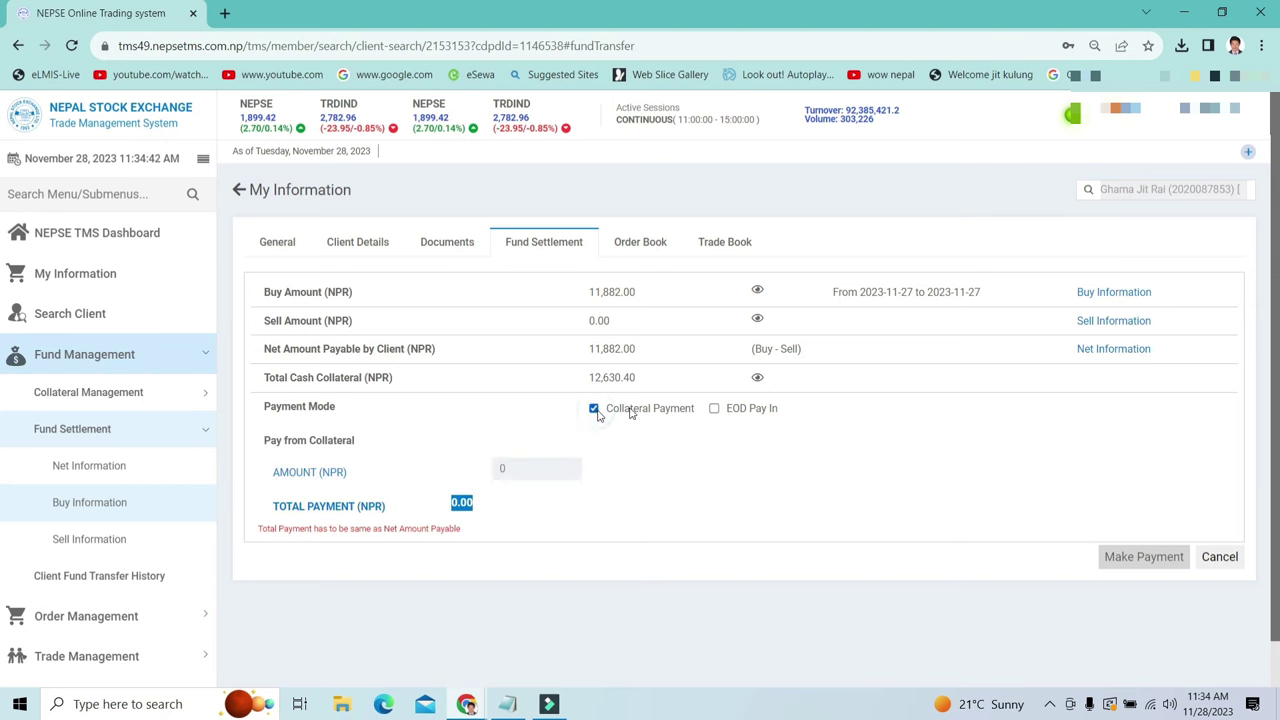
click(714, 409)
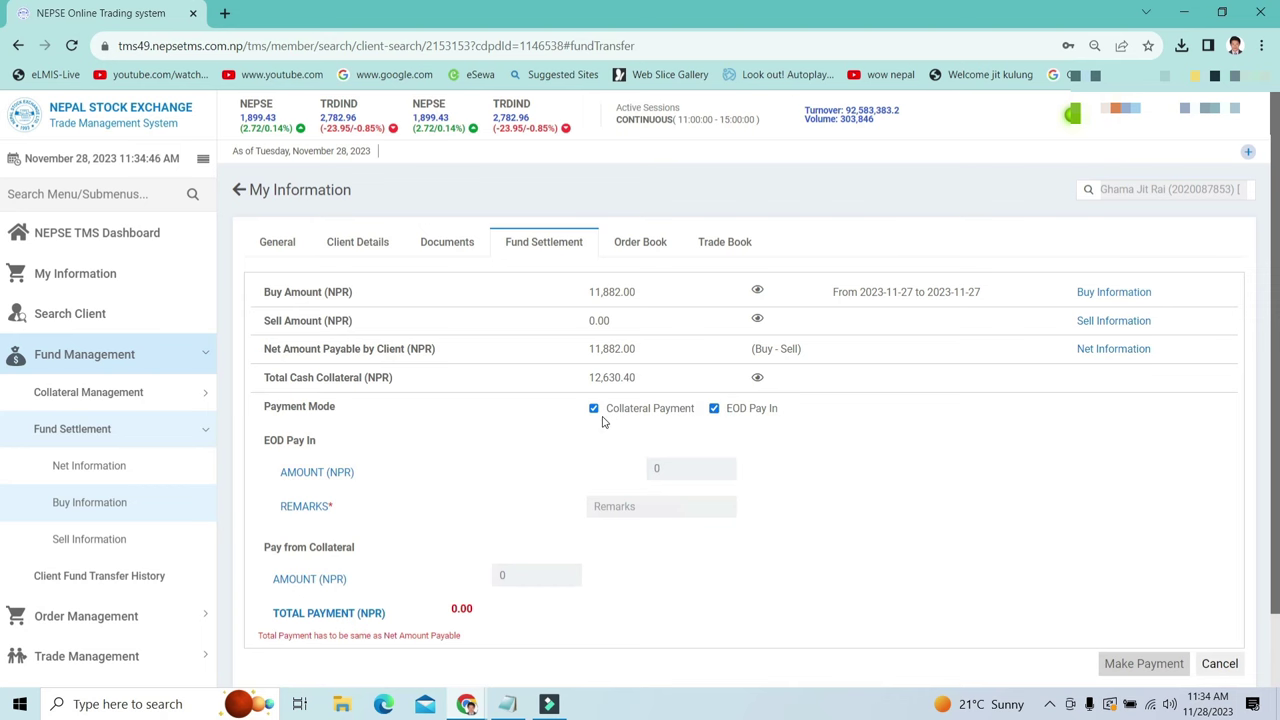
click(594, 409)
click(594, 409)
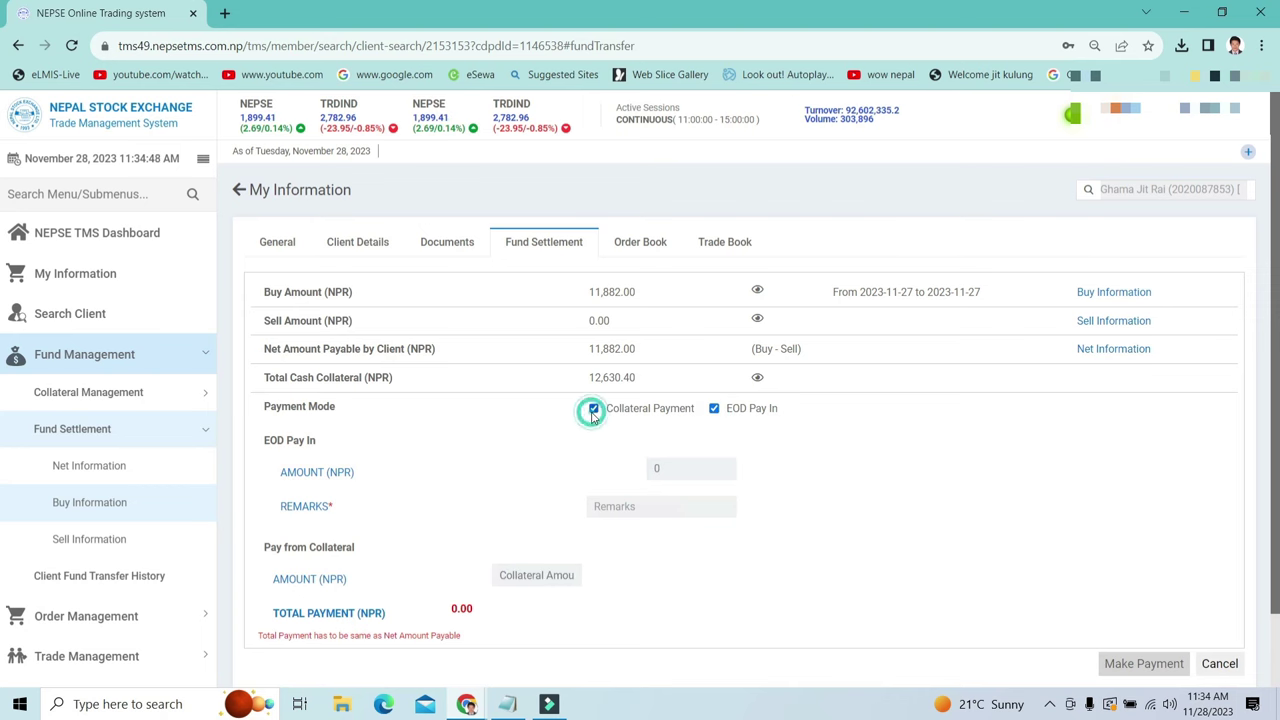
click(714, 409)
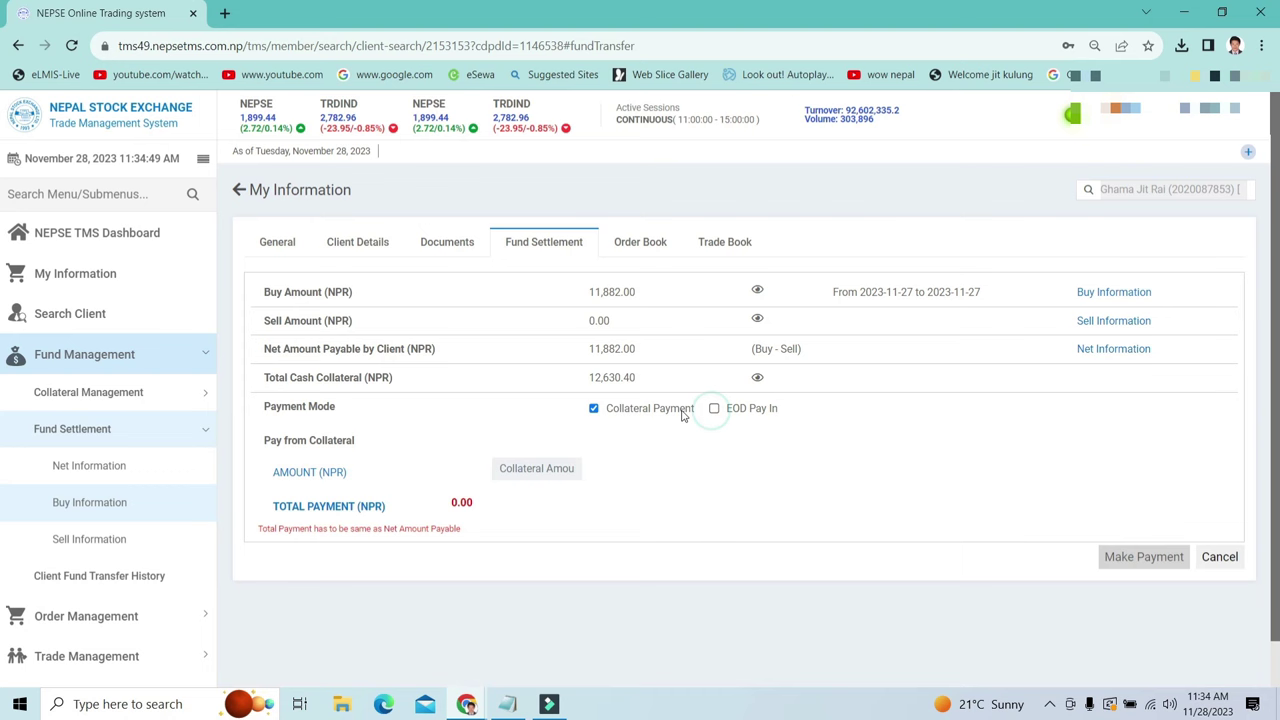
click(594, 409)
click(594, 409)
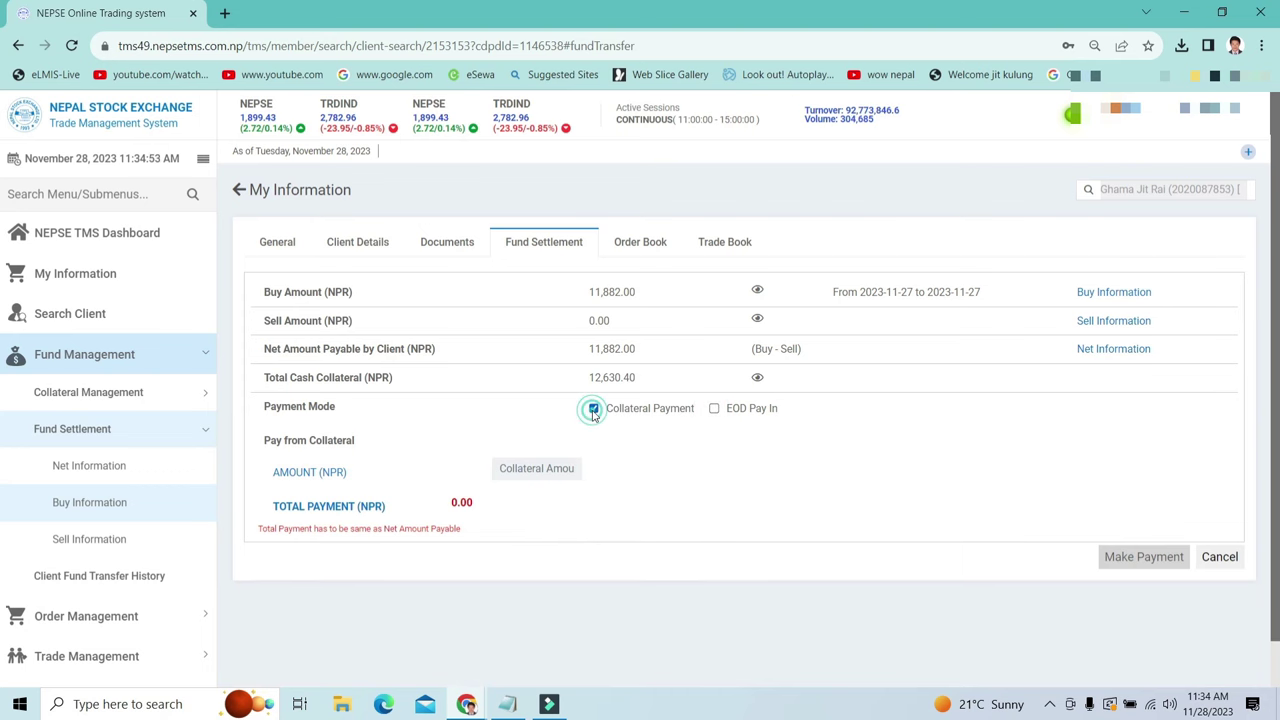
- Enter 11882.00 NPR as the amount to pay from collateral, make the payment and confirm it
click(539, 460)
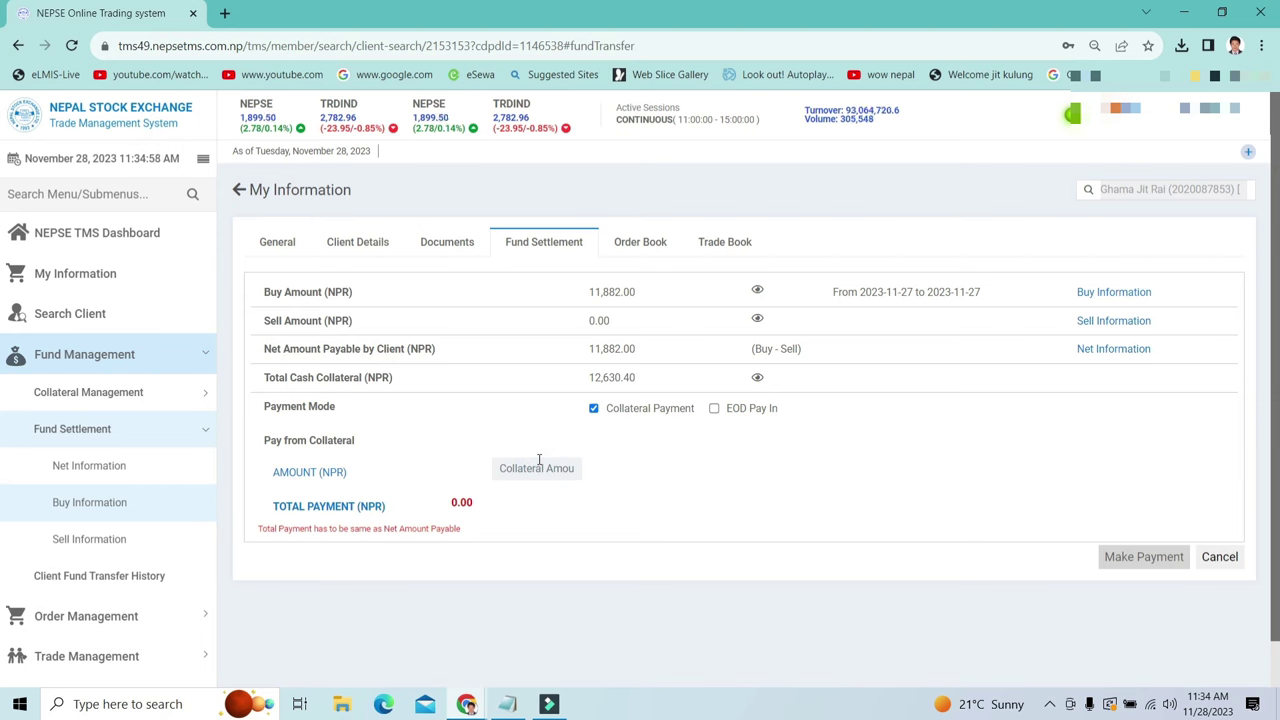
text(11882.00)
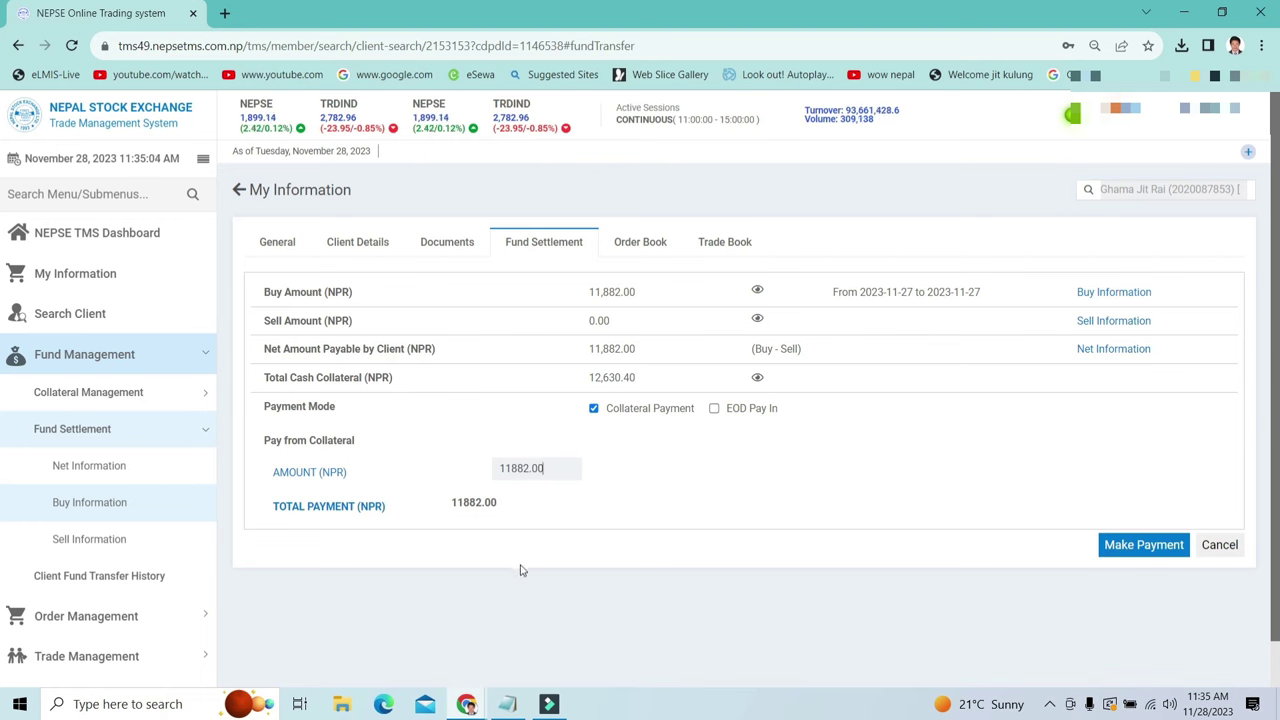
click(1140, 548)
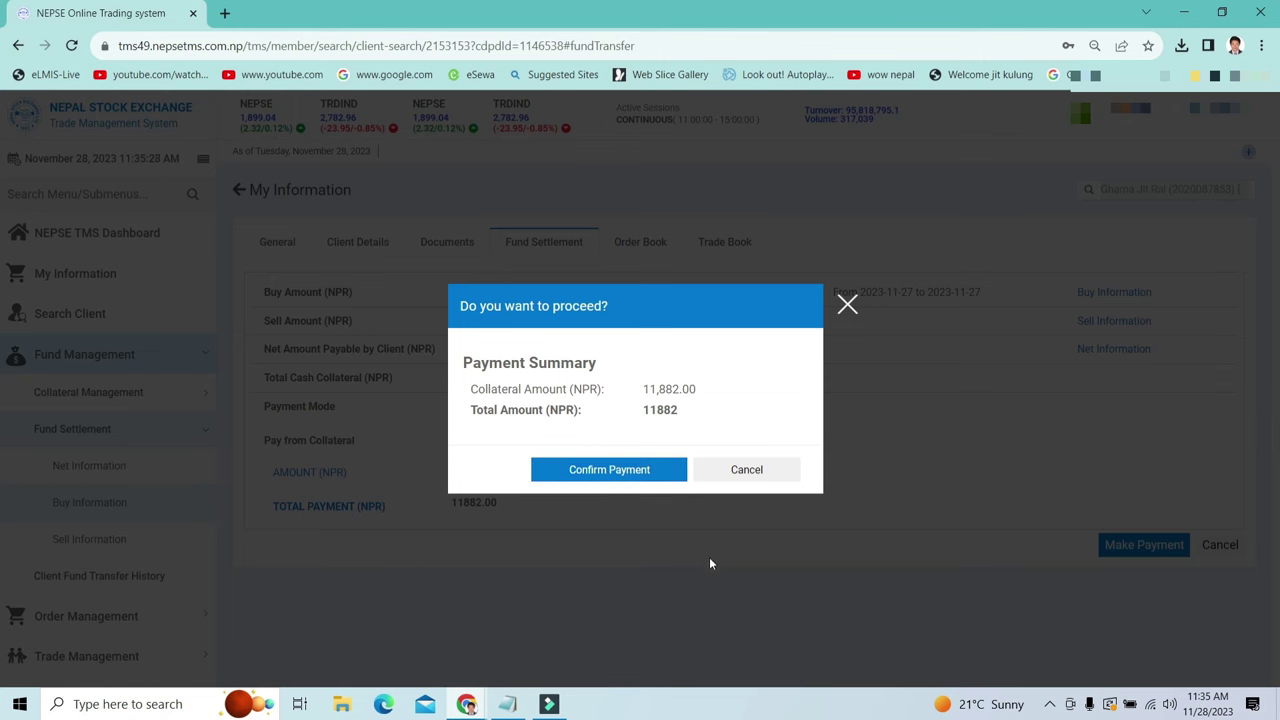
click(630, 473)
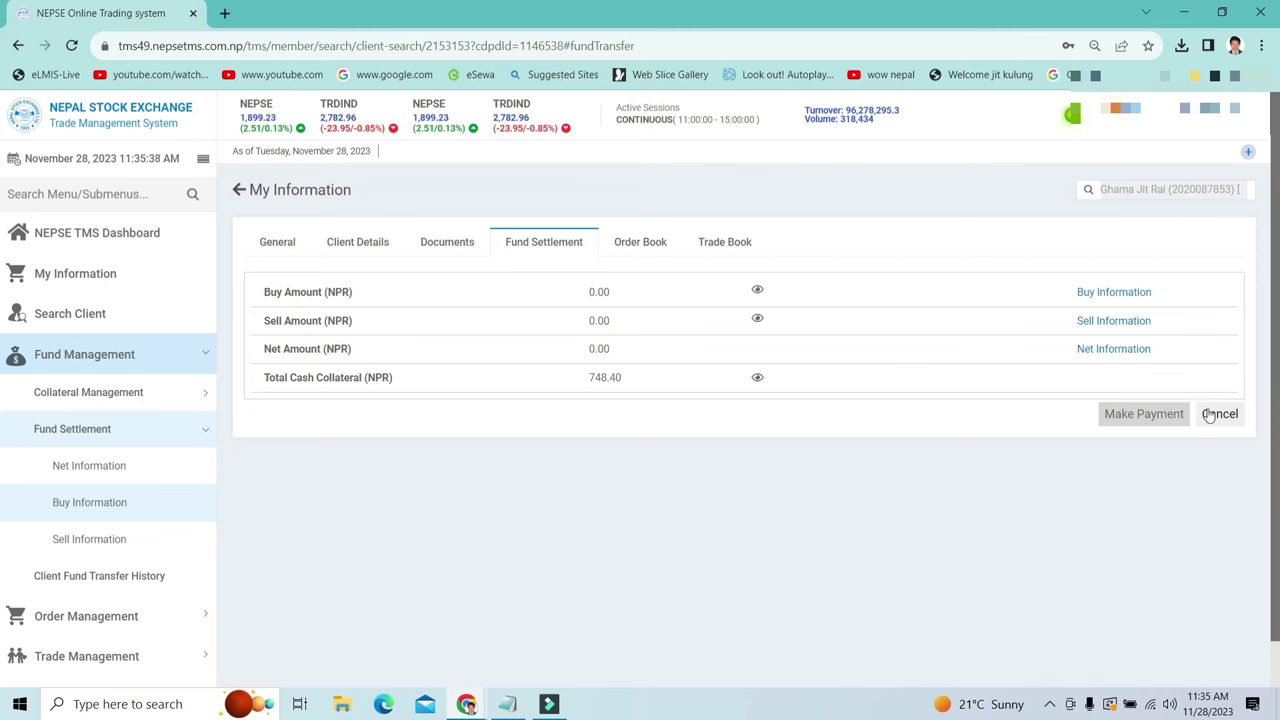
- Reload the Fund Settlement details and examine the total cash collateral breakdown
click(355, 246)
click(435, 249)
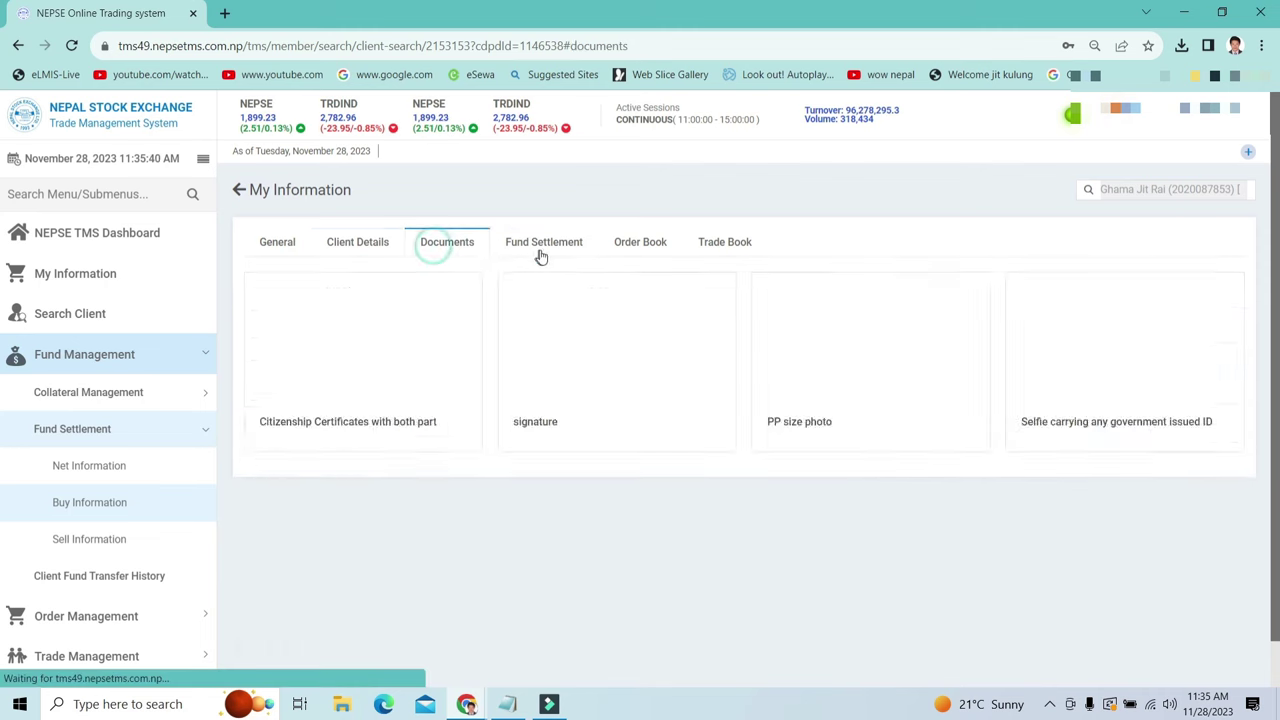
click(540, 250)
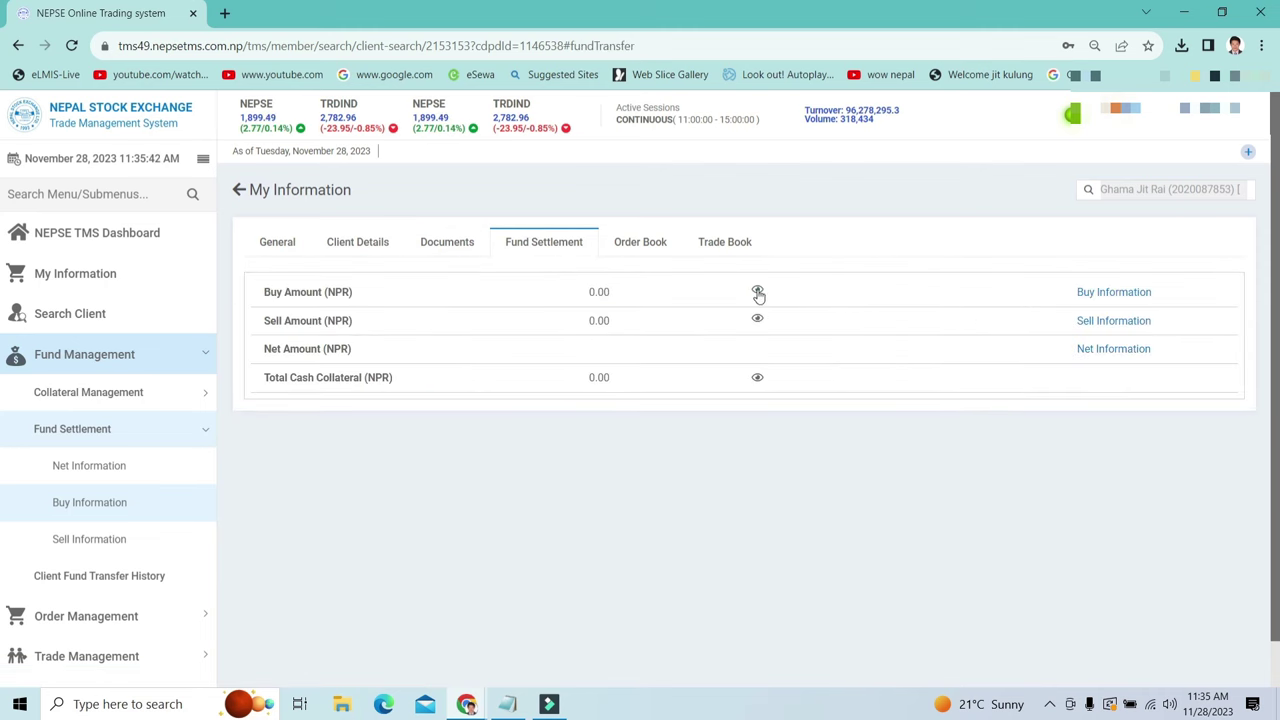
click(757, 379)
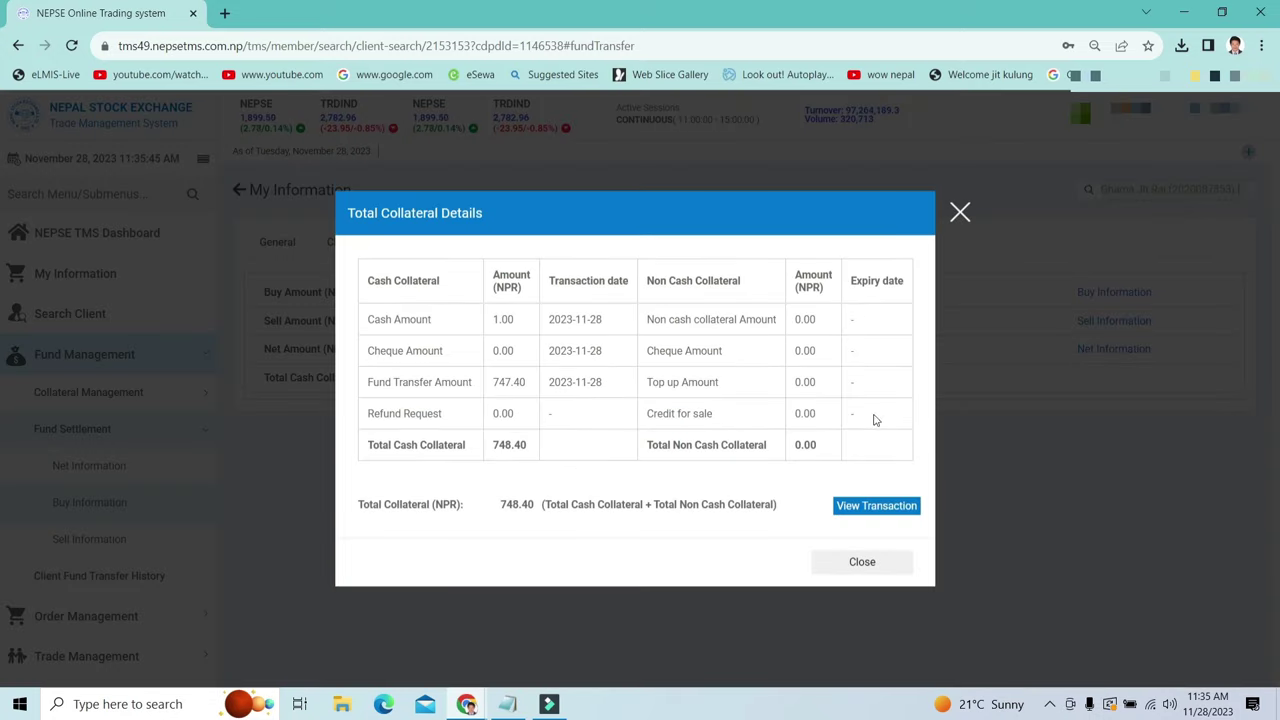
double_click(516, 448)
click(960, 212)
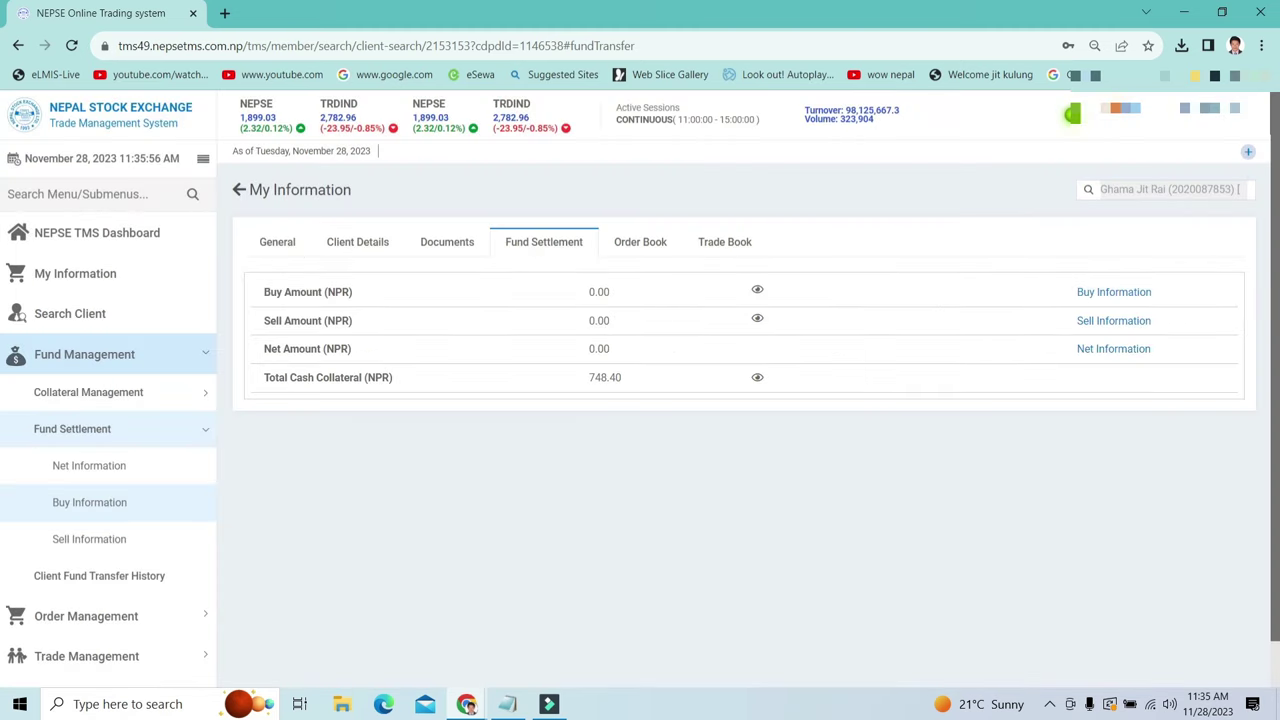
- Check the My Information overview and the Buy Information page for outstanding buy dues, ending back on My Information
click(100, 274)
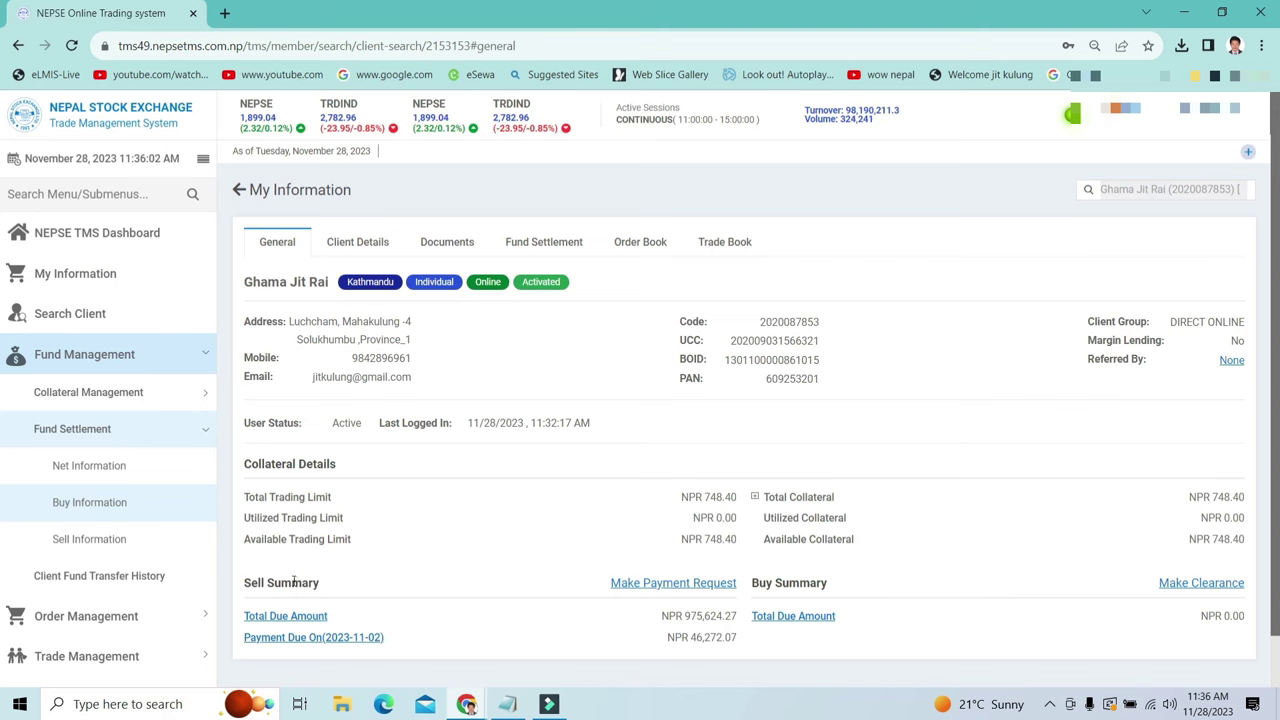
click(107, 503)
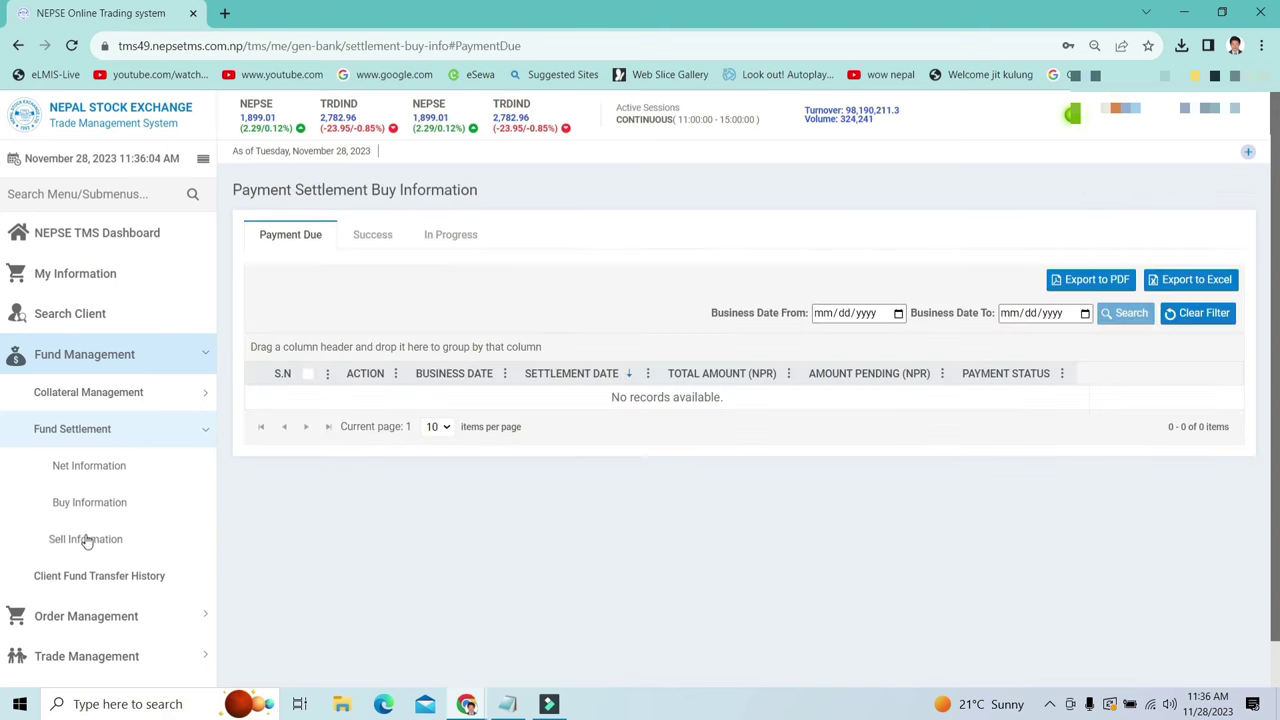
click(104, 281)
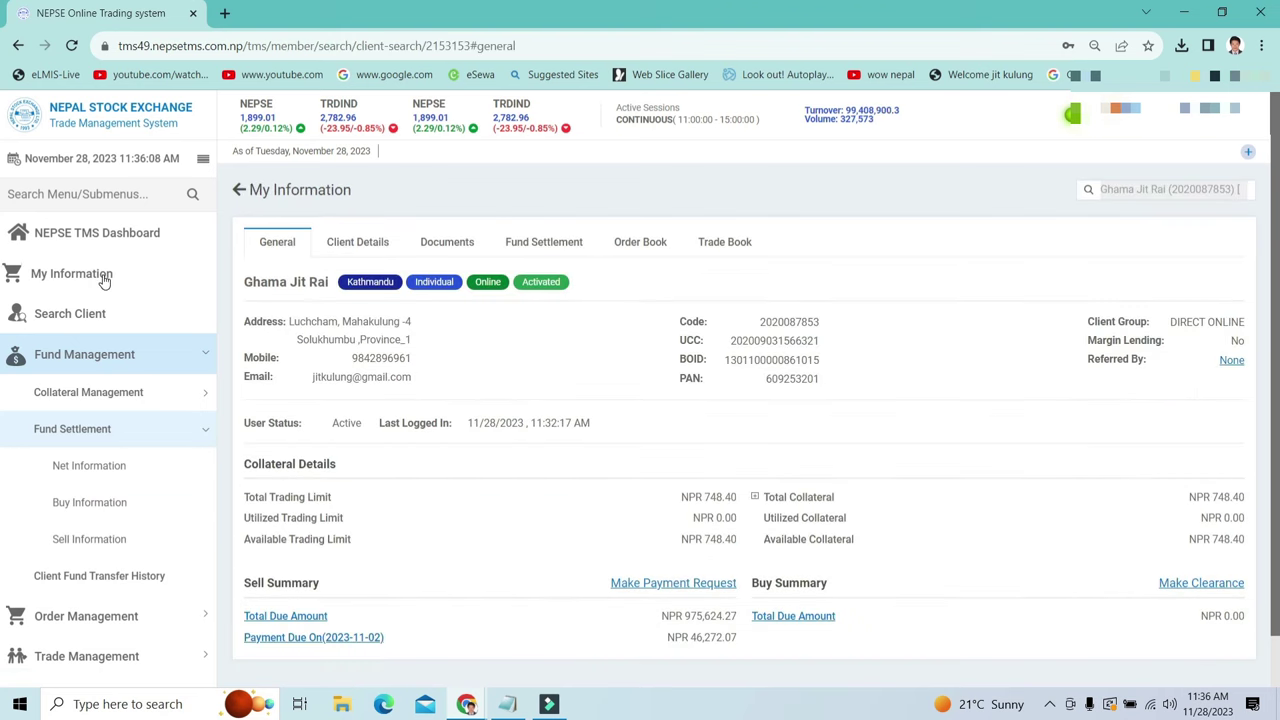
- Look through the client details, documents, fund settlement, order book and trade book, ending on the general account overview
click(357, 243)
click(447, 243)
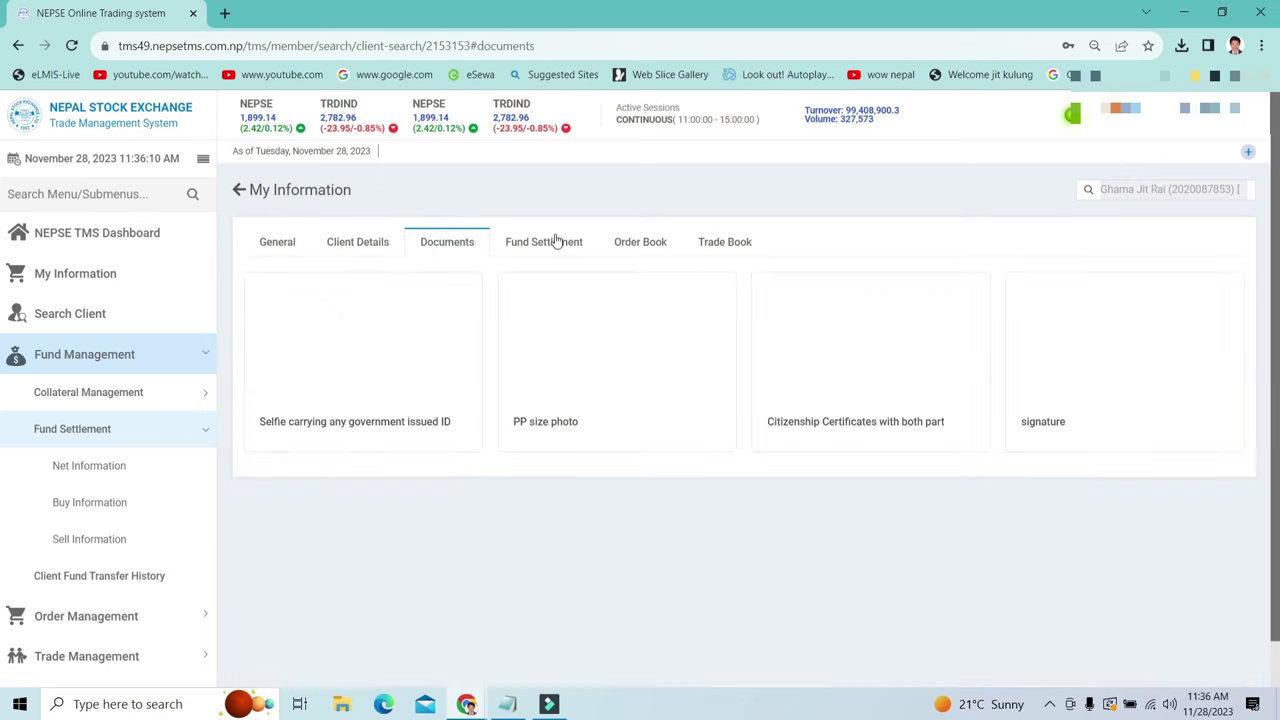
click(551, 243)
click(656, 241)
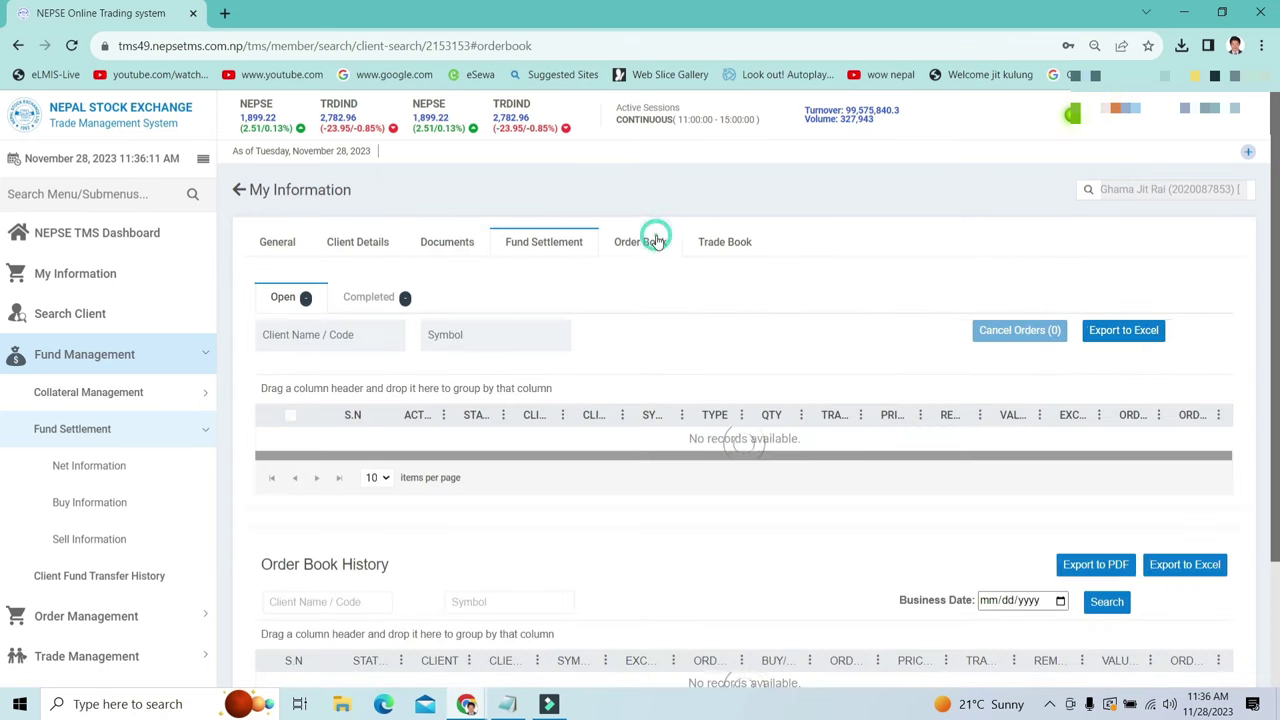
click(726, 246)
click(448, 244)
click(358, 244)
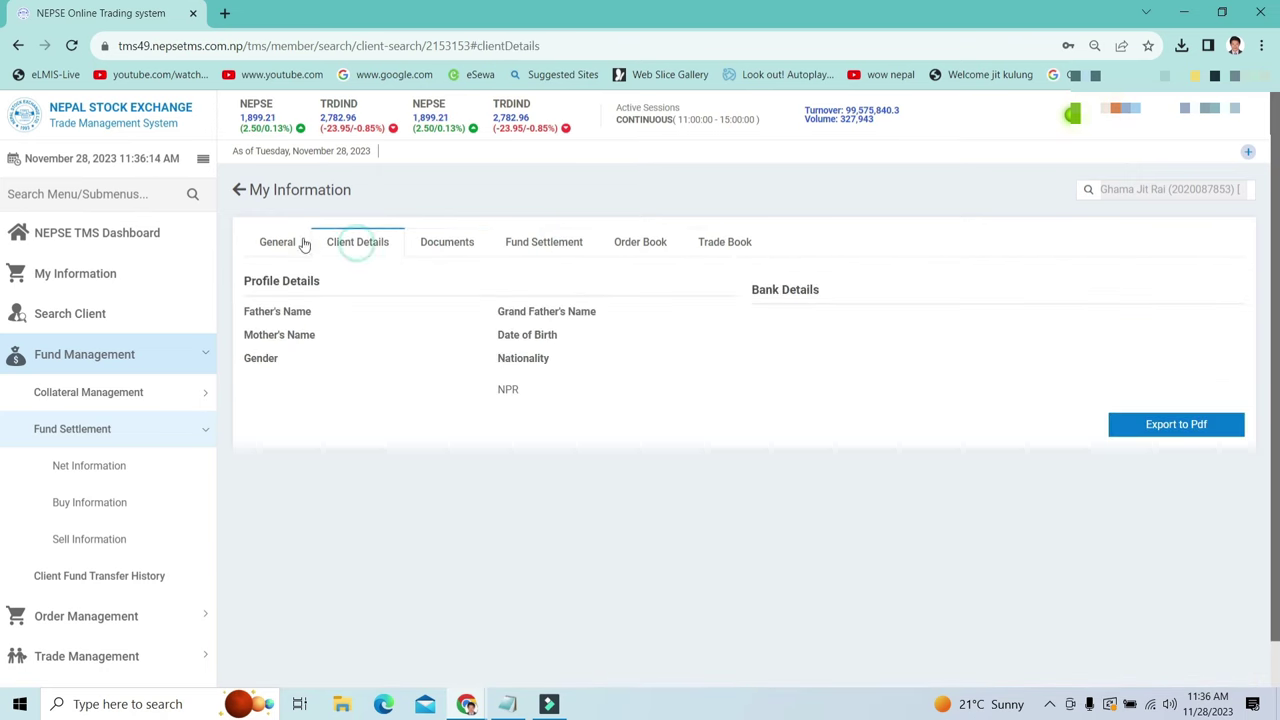
click(285, 244)
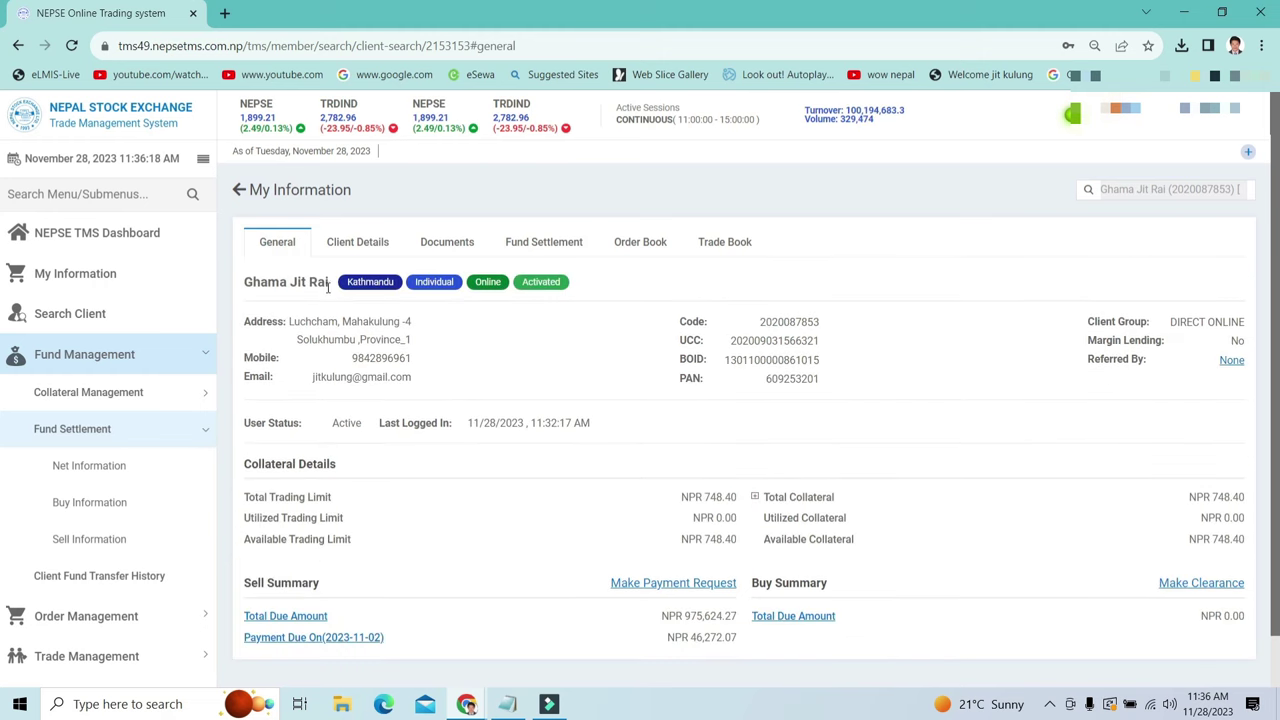
click(364, 242)
click(428, 246)
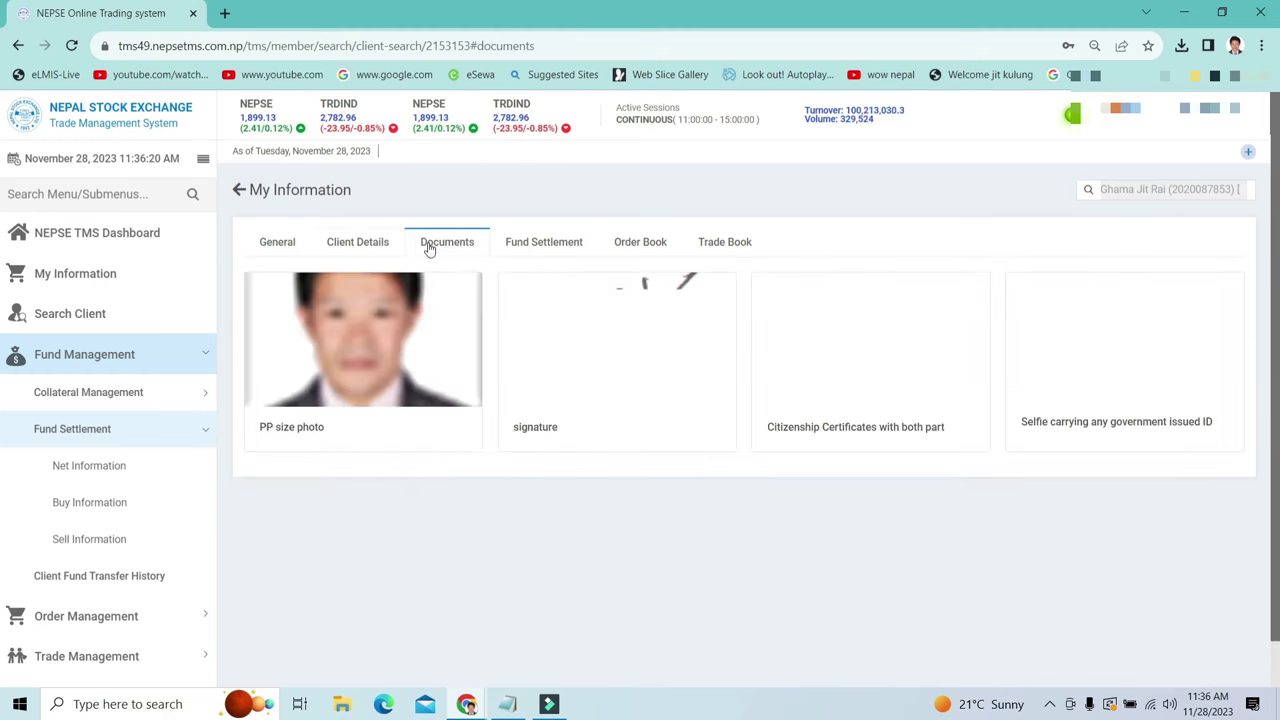
click(514, 250)
click(350, 248)
click(279, 246)
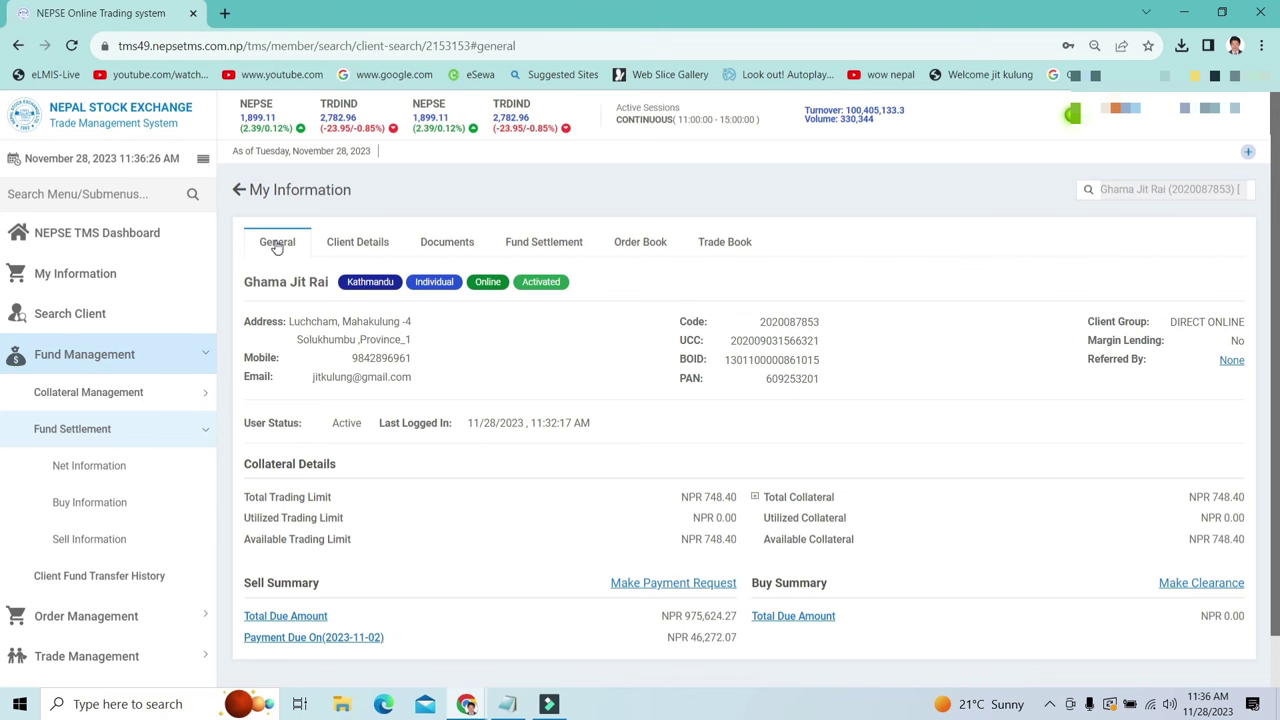
- Open the Buy/Sell order entry page and load the SHIVM (Shivam Cements Ltd) symbol
click(100, 622)
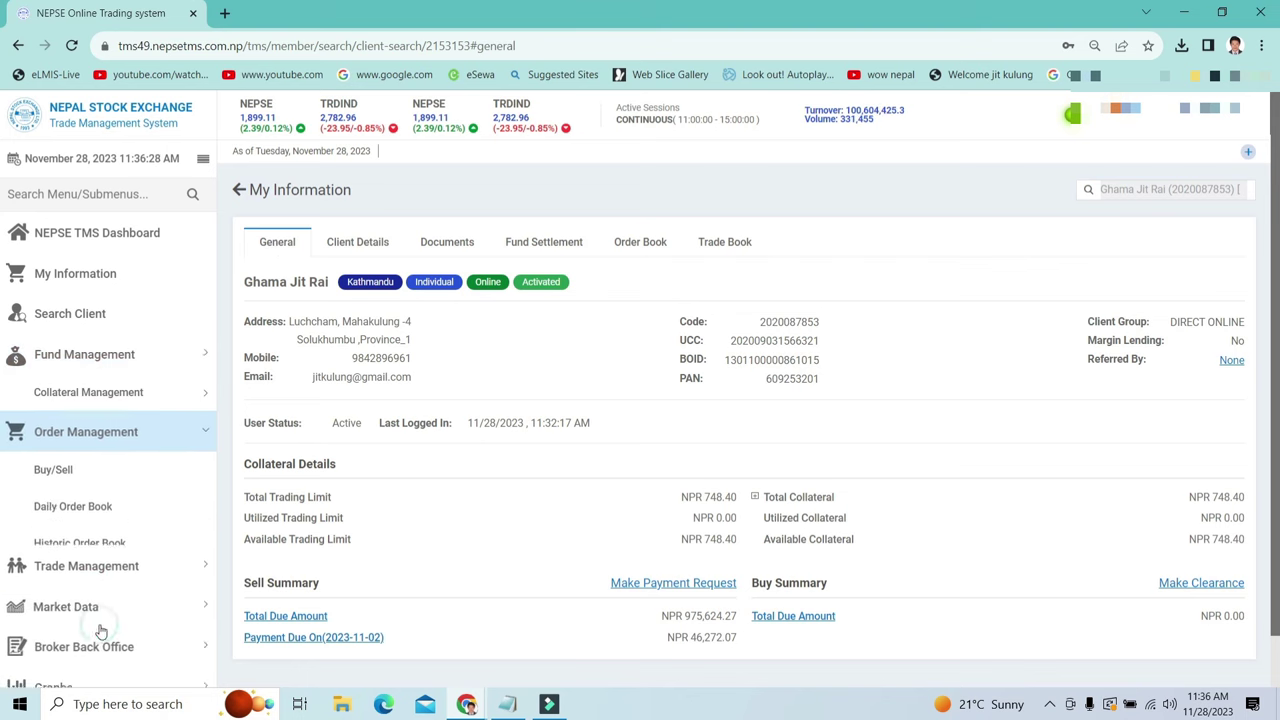
click(48, 433)
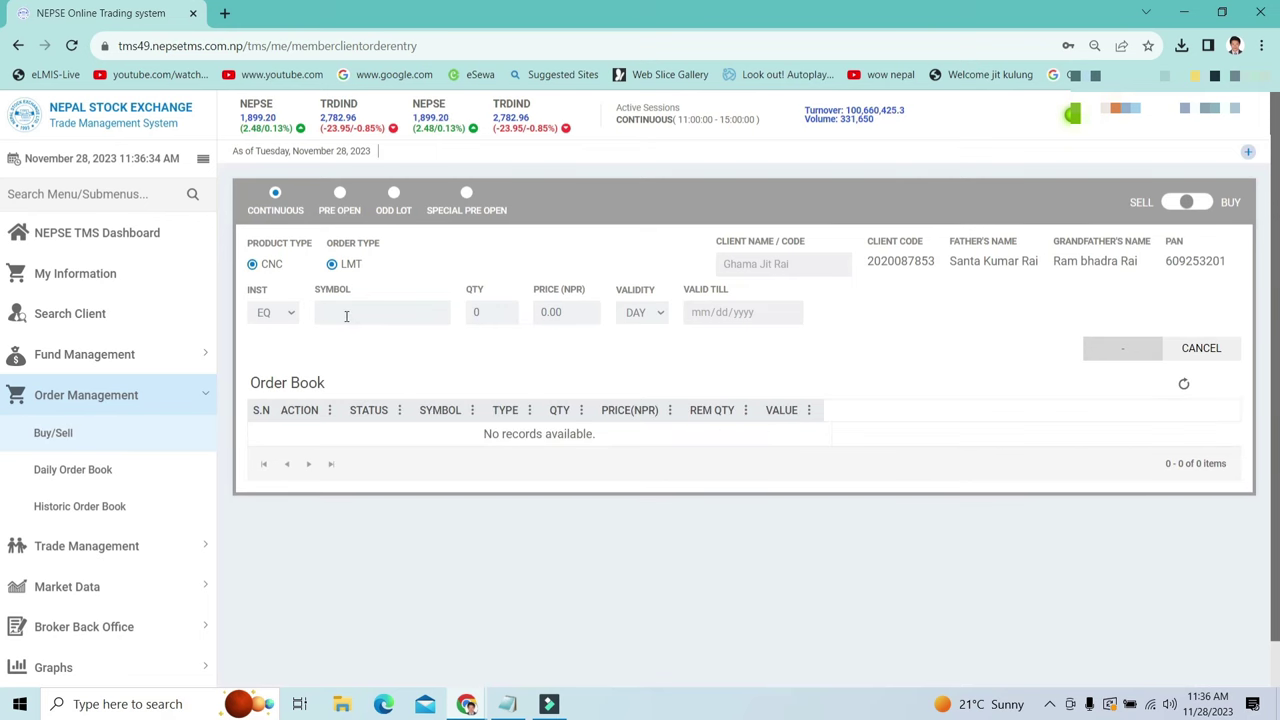
text(shiv)
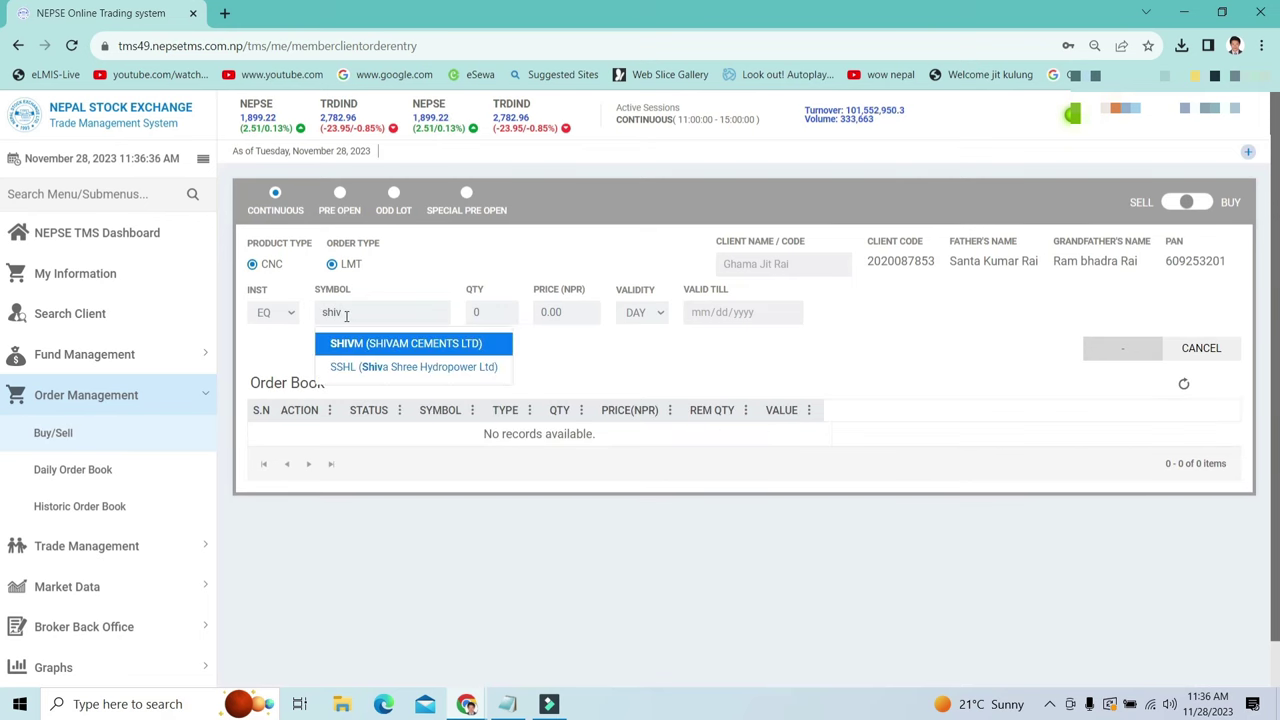
click(357, 343)
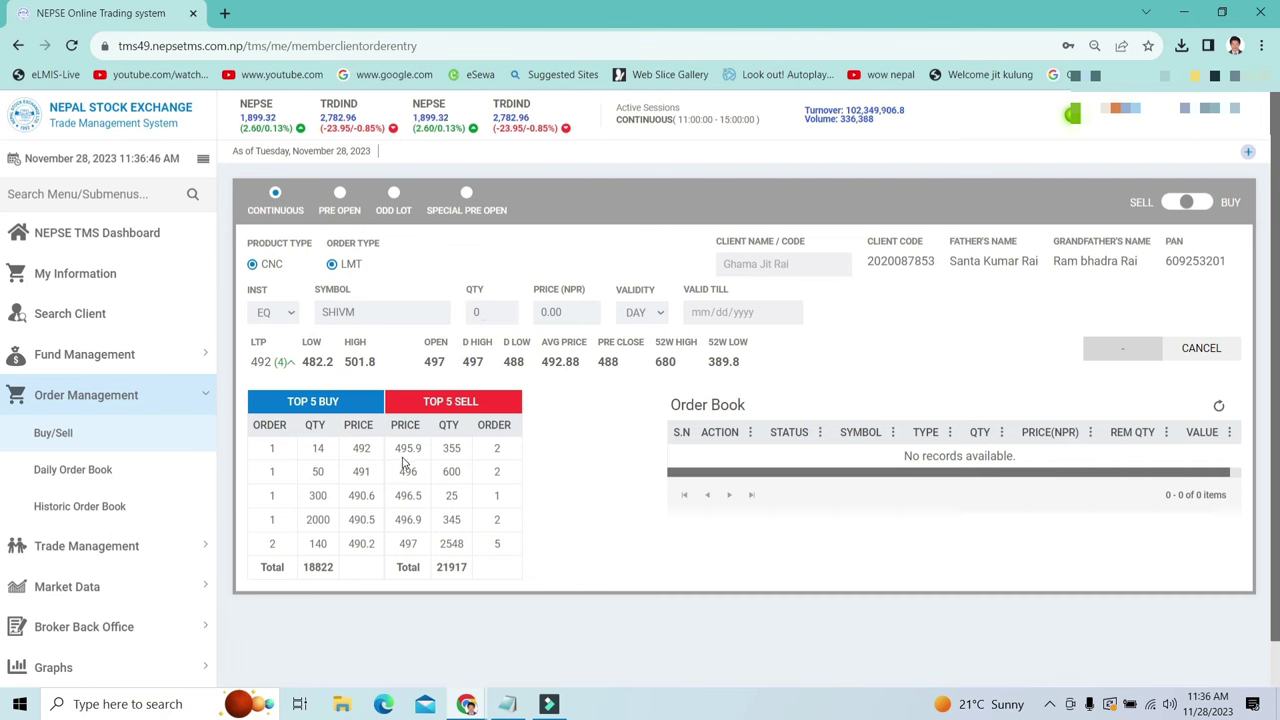
- Examine SHIVM's best buy price and its open, low, high and last traded prices
click(366, 450)
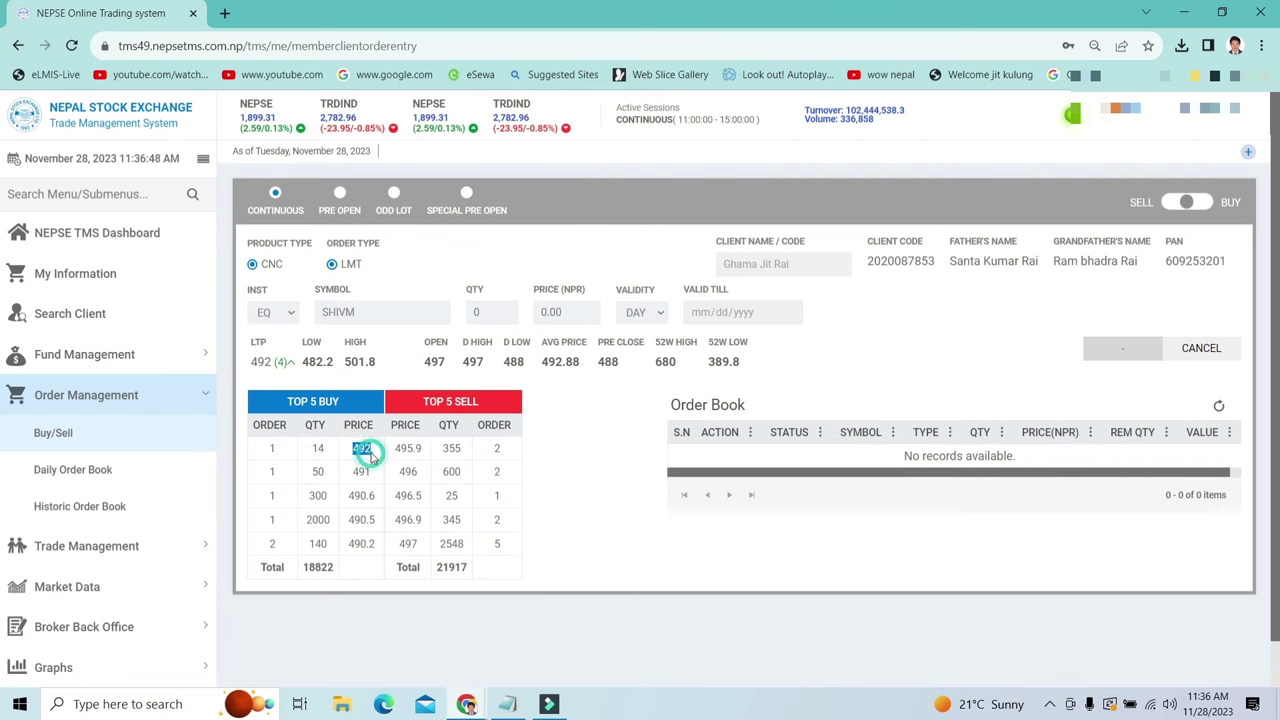
click(368, 452)
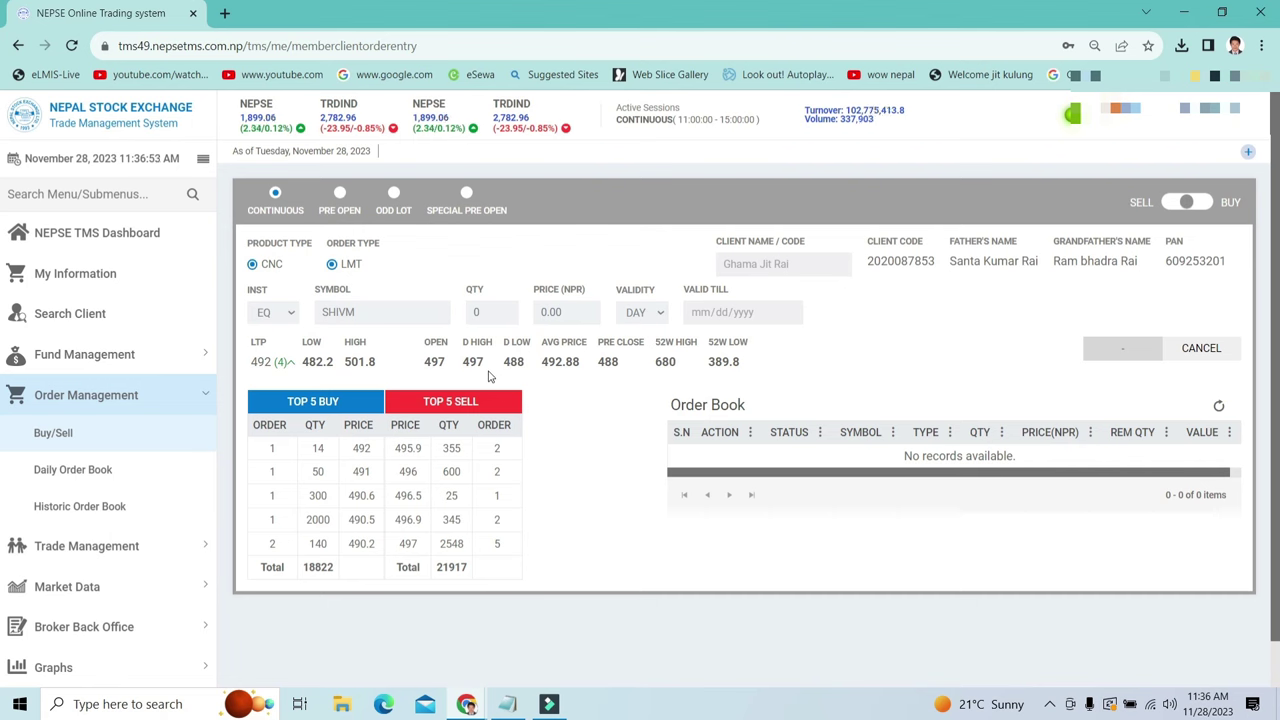
double_click(434, 363)
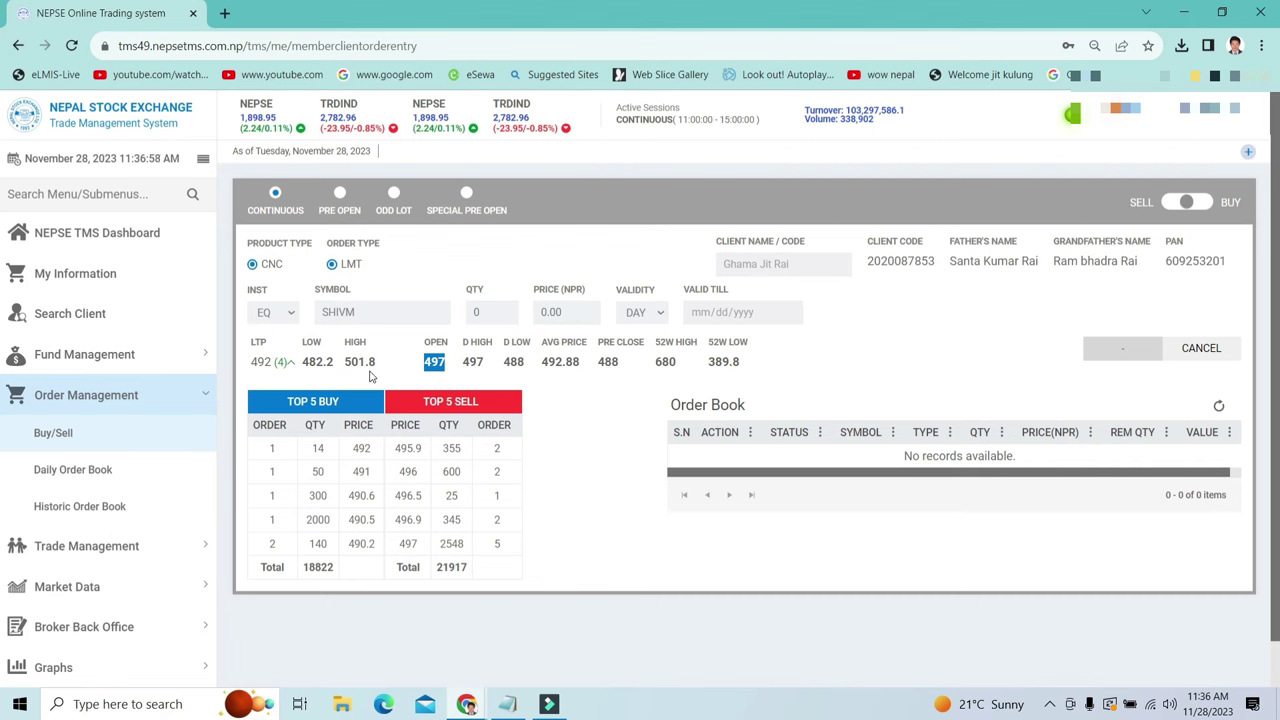
double_click(316, 363)
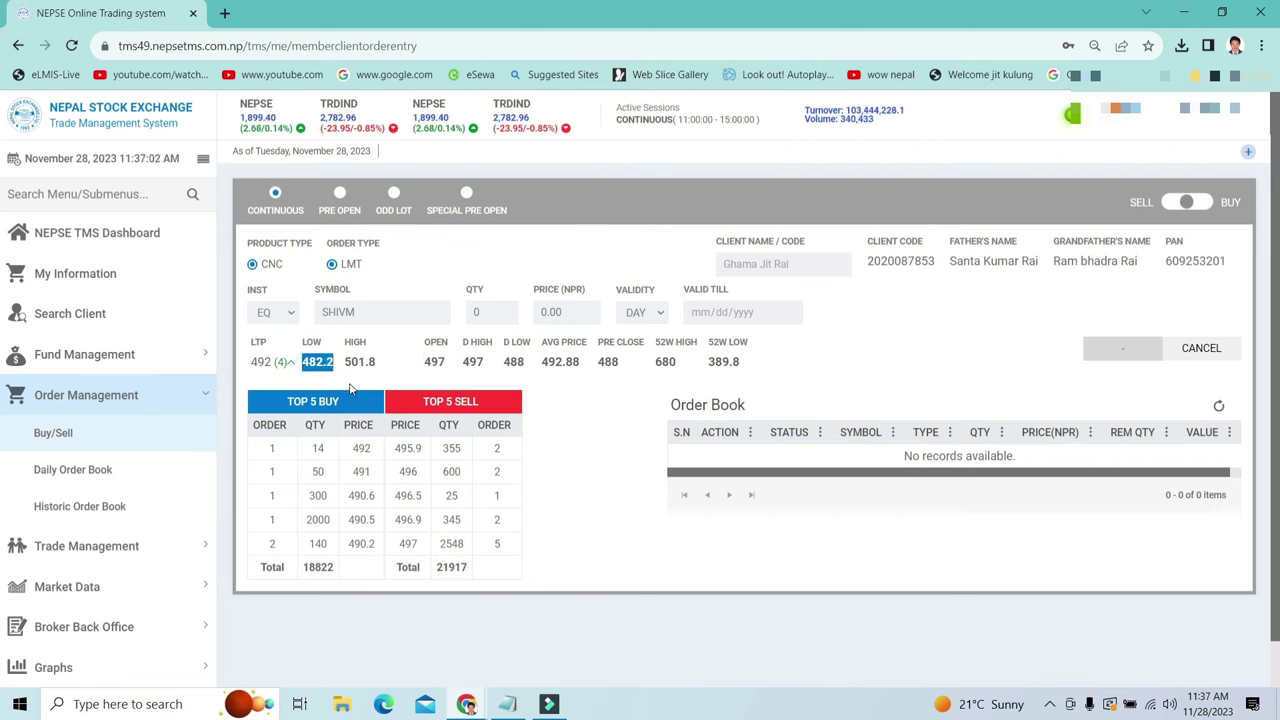
double_click(362, 362)
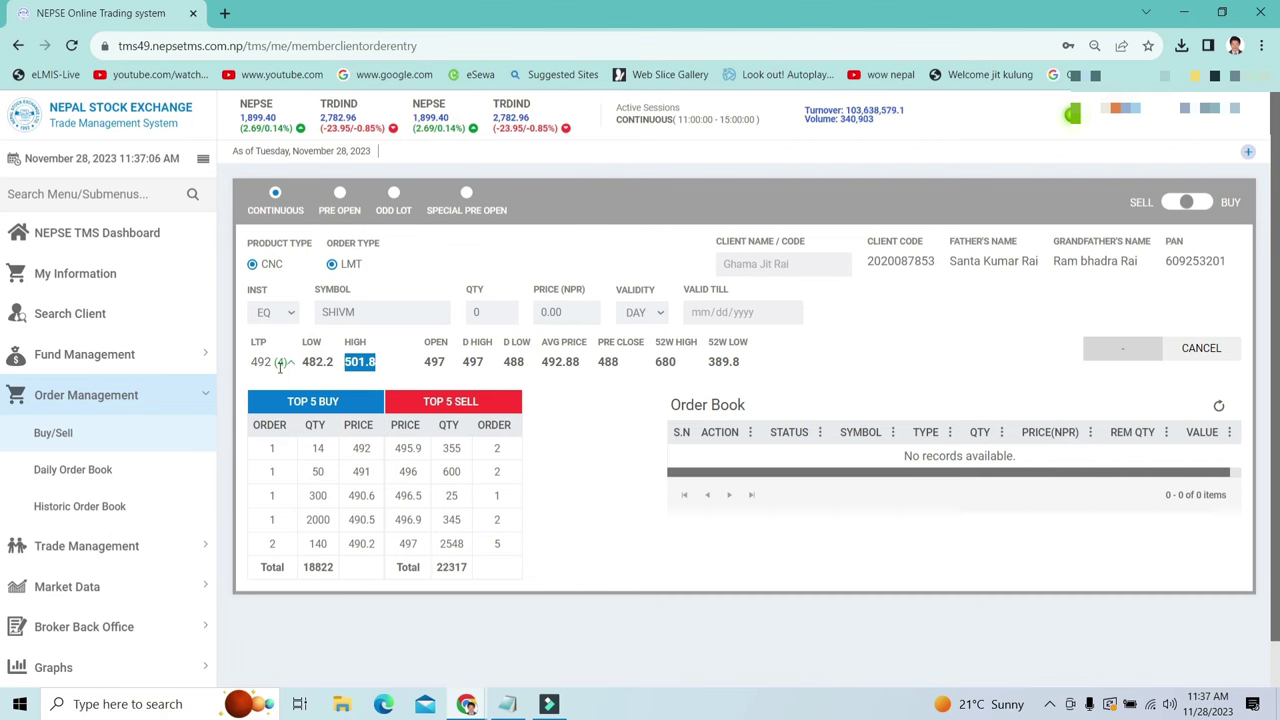
click(279, 366)
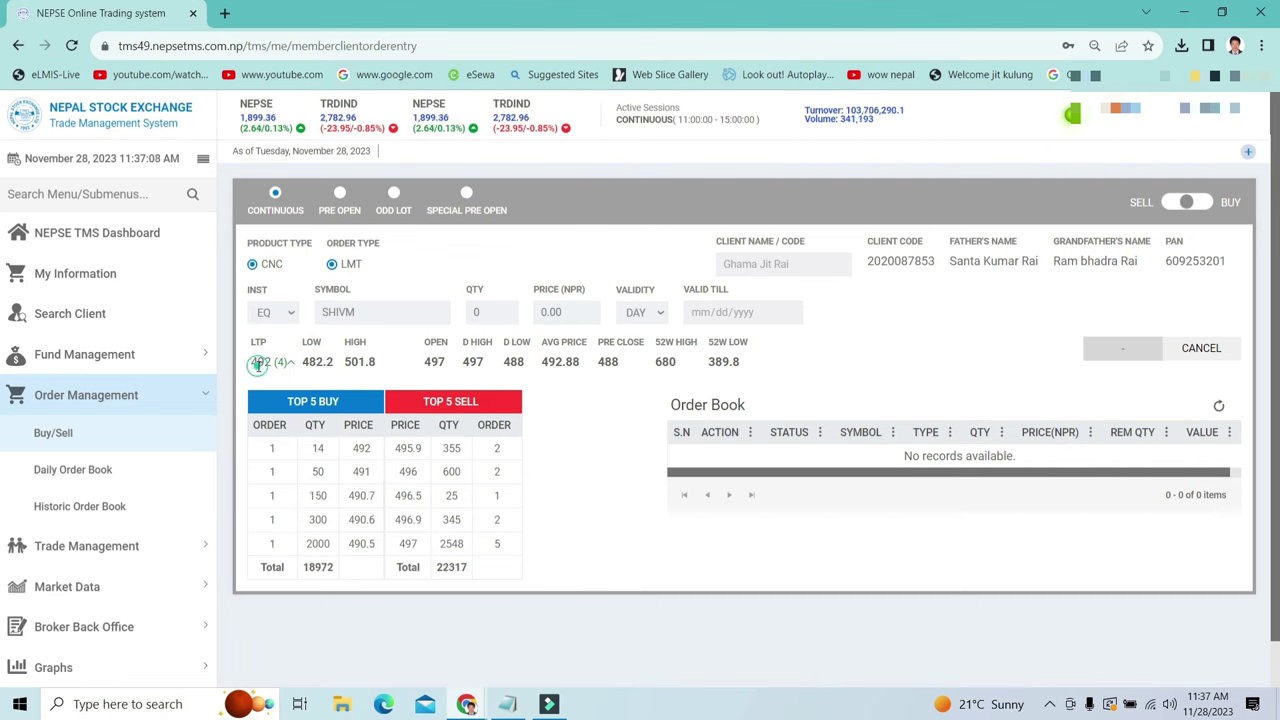
double_click(259, 363)
- Compare SHIVM's best buy and sell prices and total buy and sell quantities, and check the sell/buy switch
double_click(362, 448)
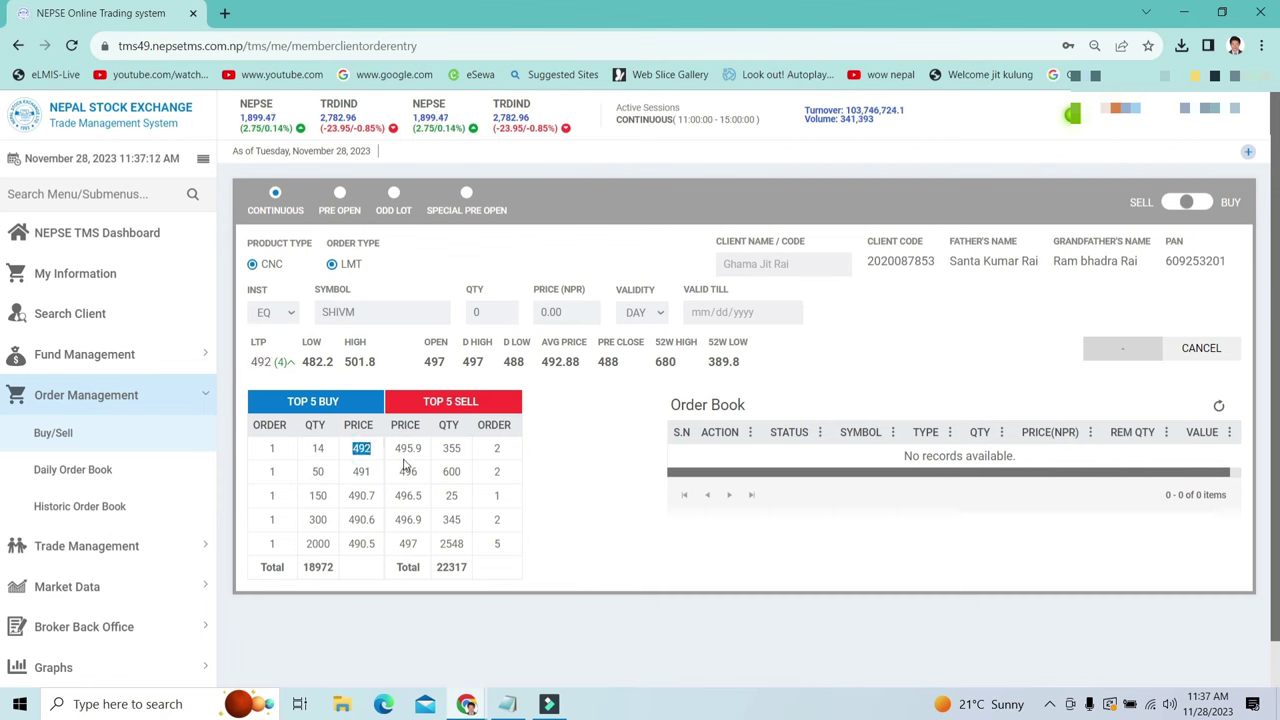
double_click(403, 448)
double_click(318, 567)
double_click(450, 567)
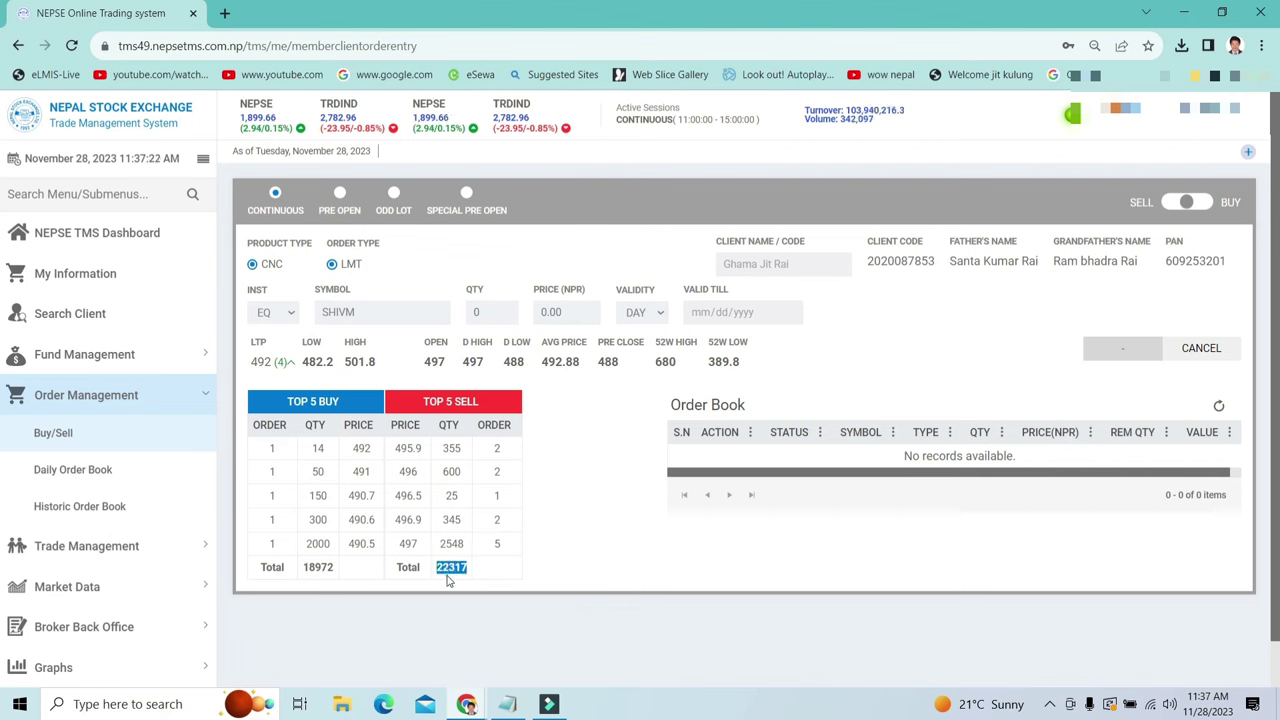
double_click(338, 572)
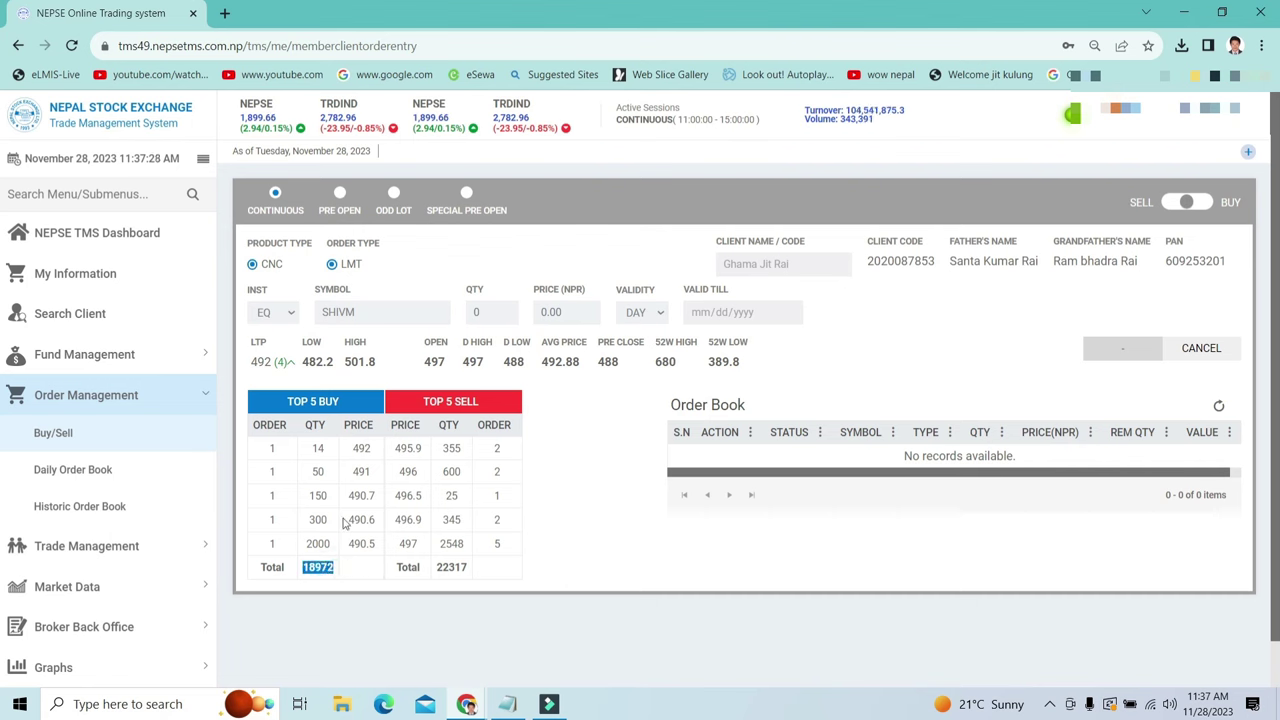
double_click(451, 567)
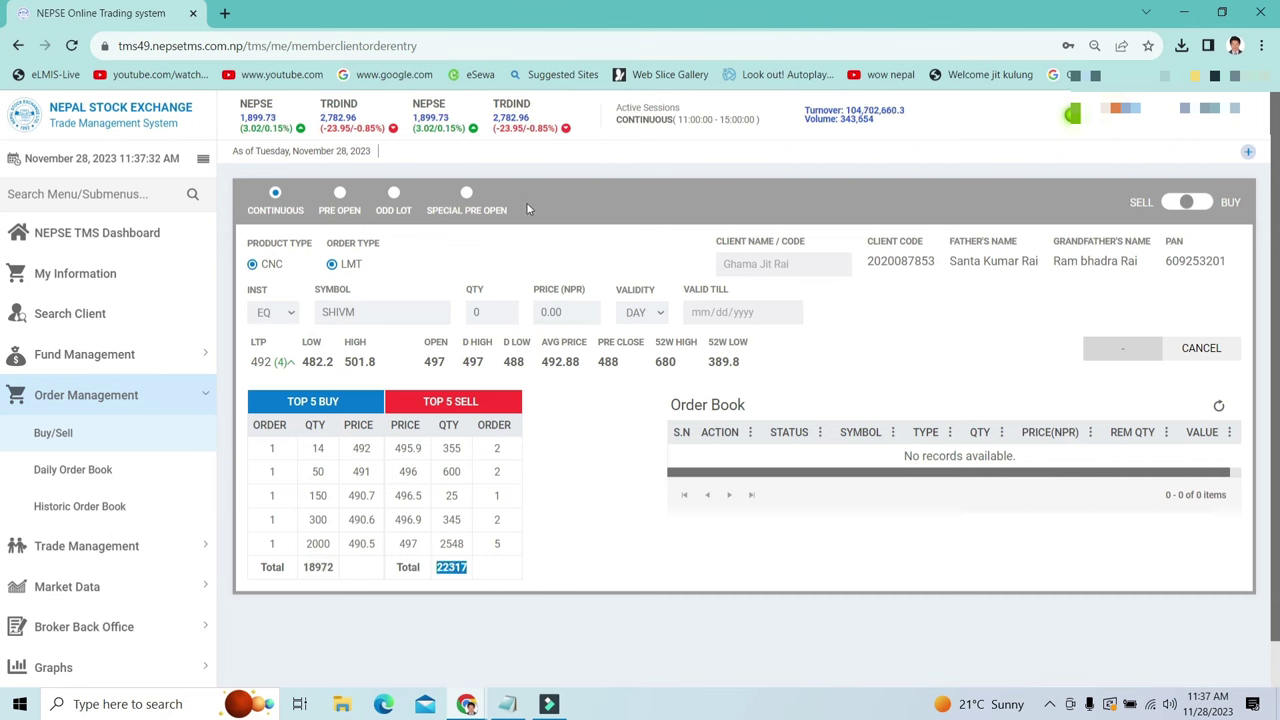
click(1180, 203)
click(1194, 204)
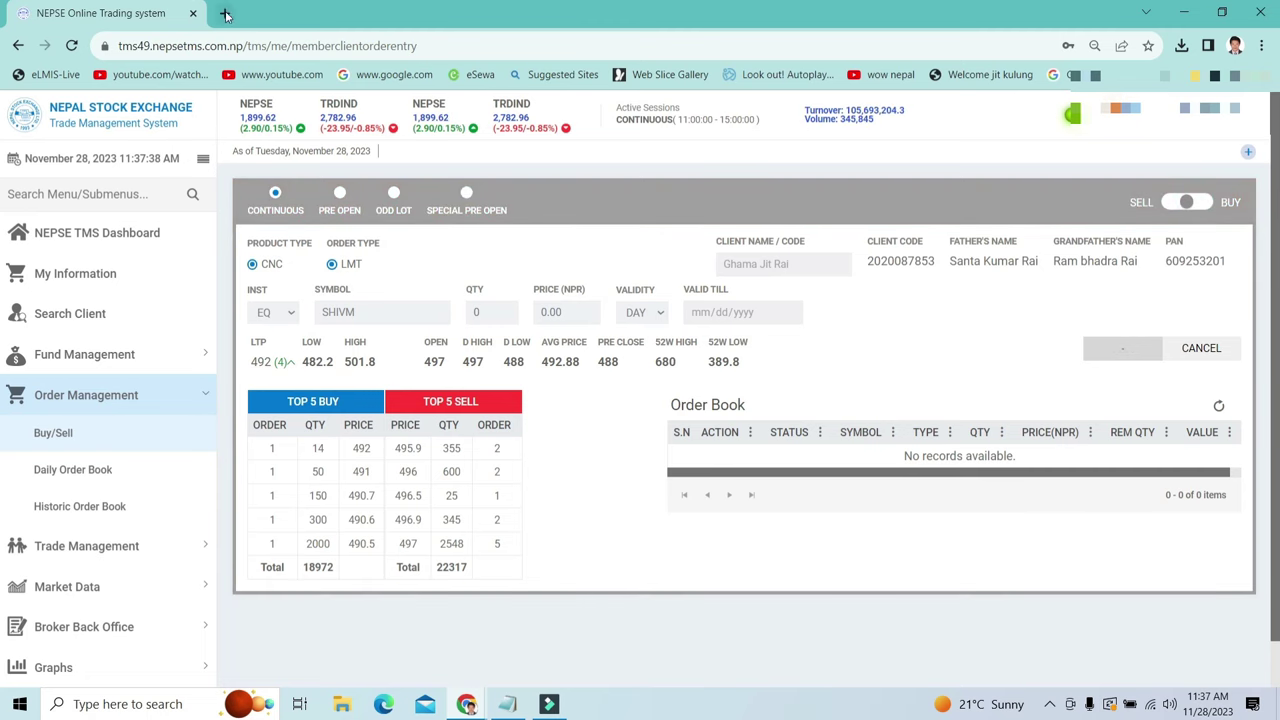
- Search Google for "nnepse" in a new browser tab and open the NEPSE Online Trading system result
click(224, 13)
click(209, 45)
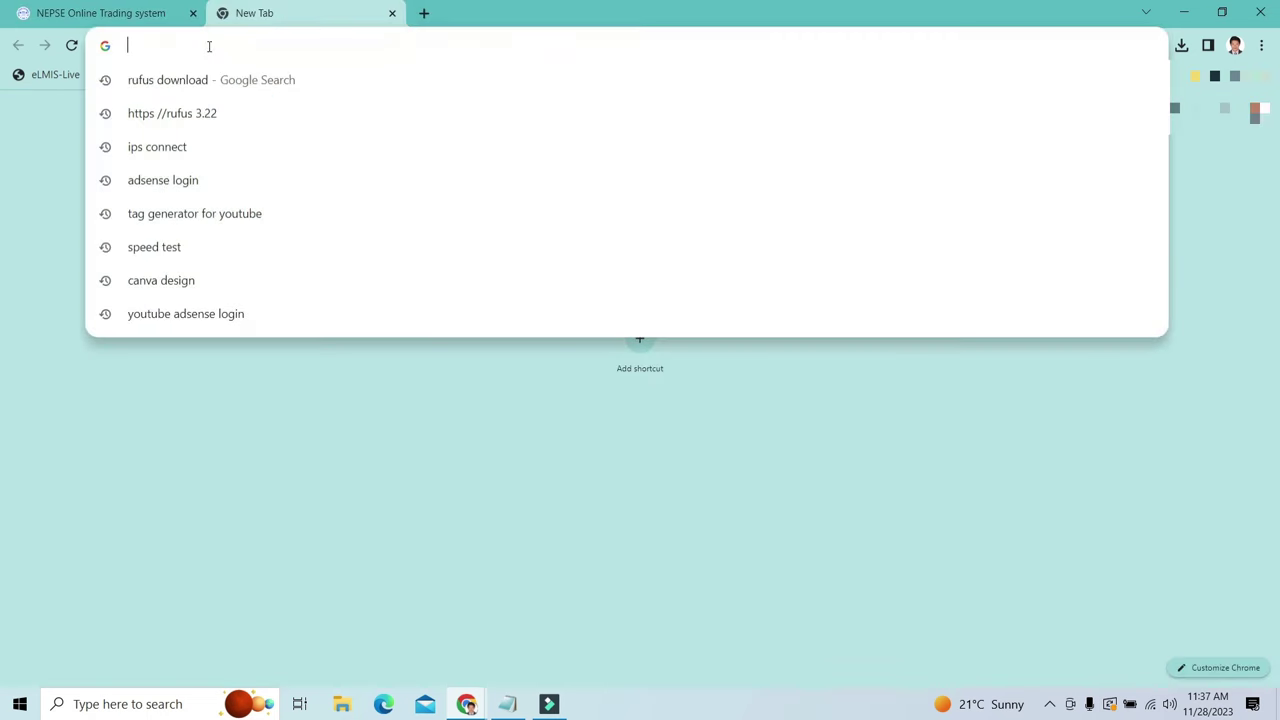
text(ne)
key(BackSpace)
key(BackSpace)
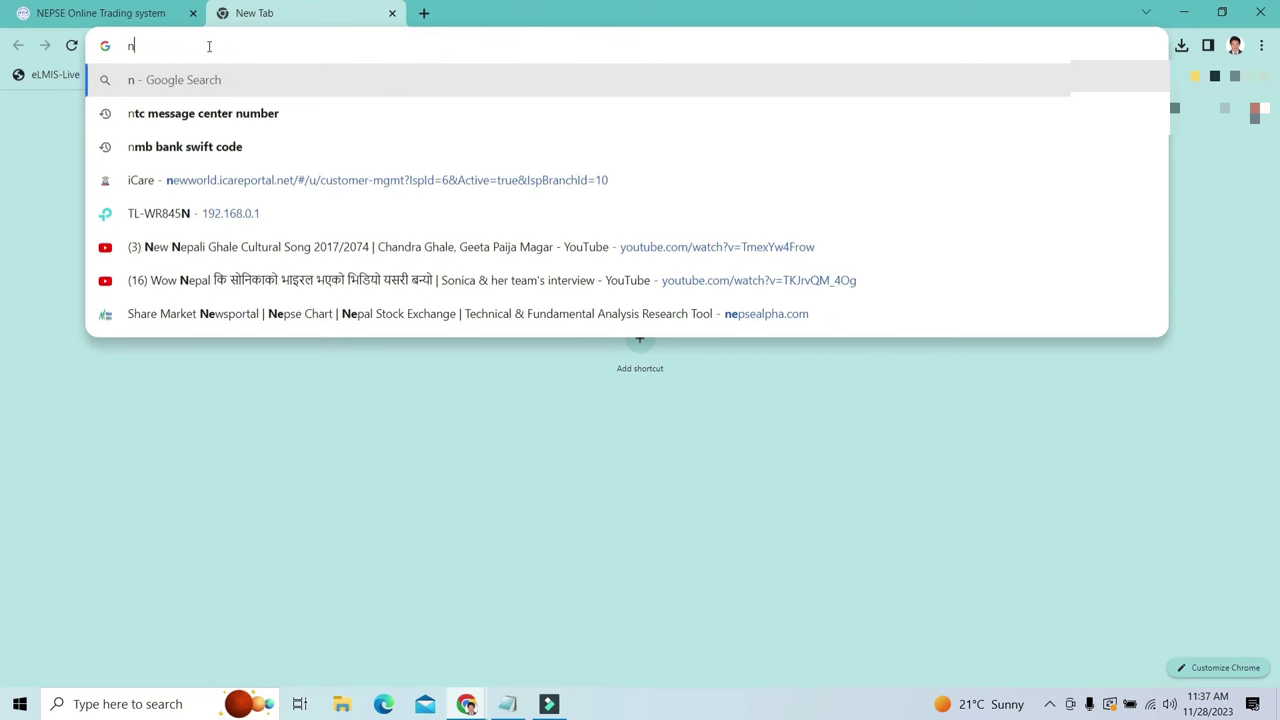
text(nepse)
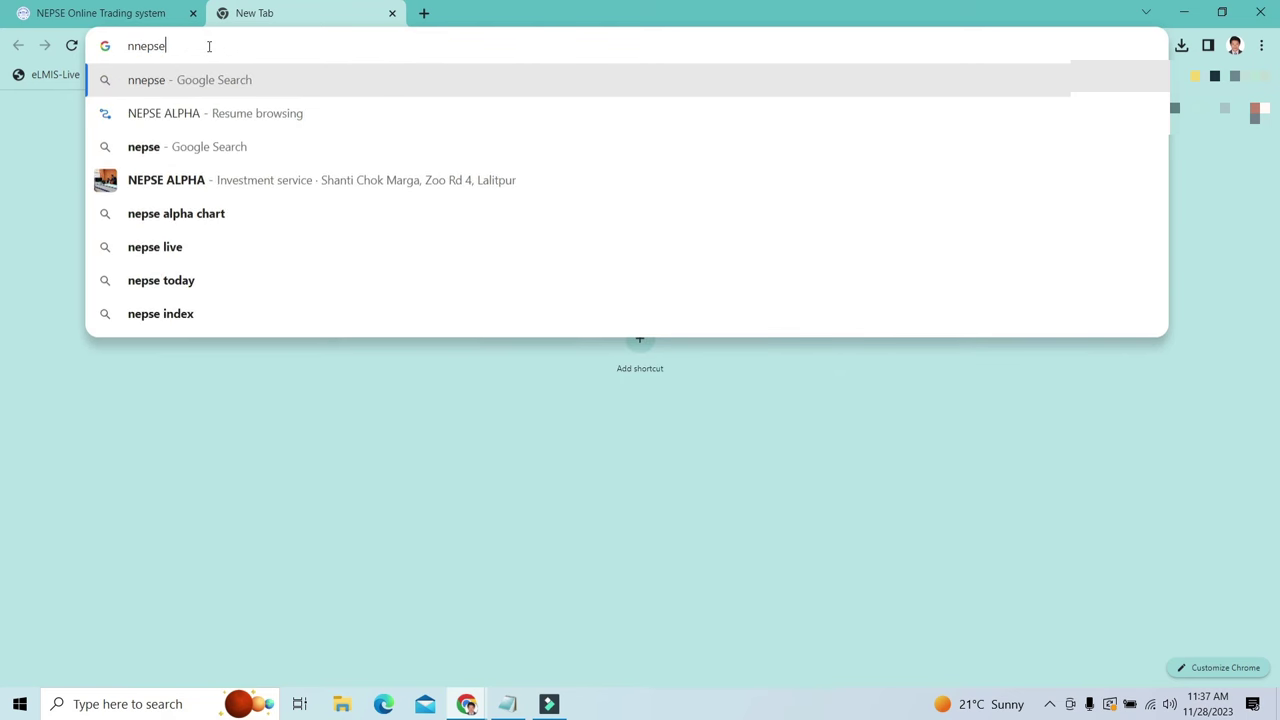
key(Return)
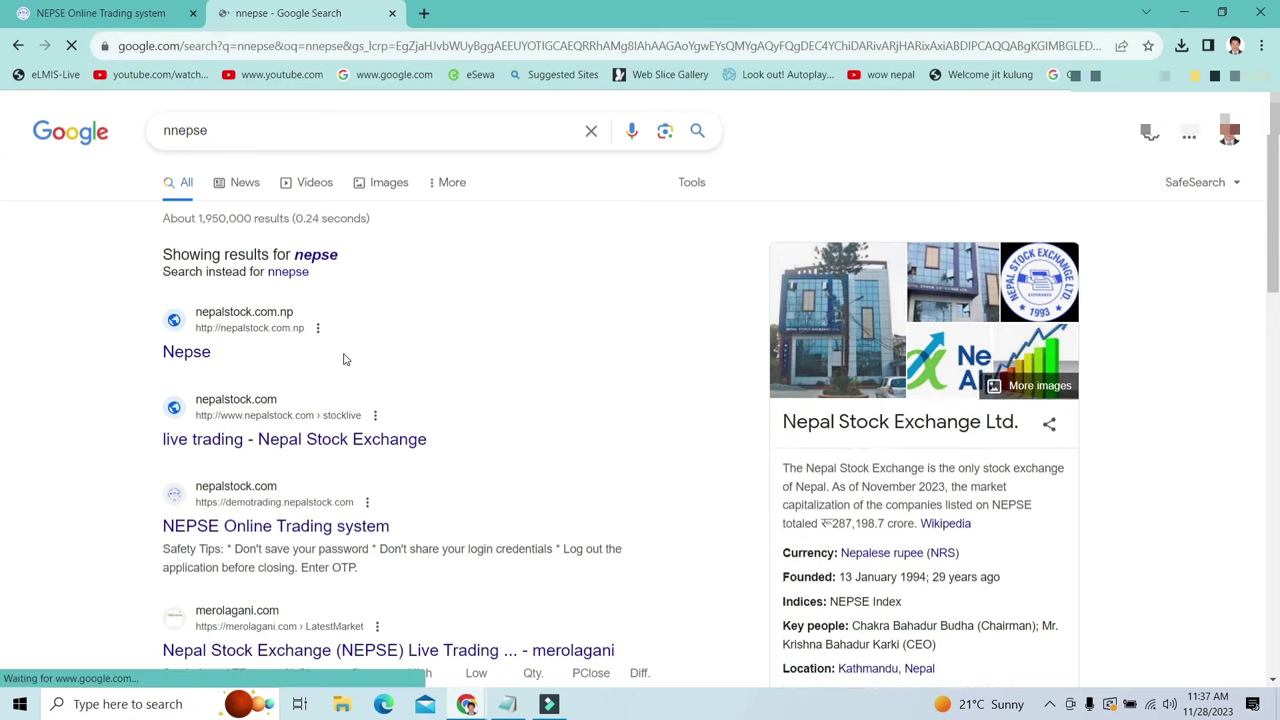
click(368, 527)
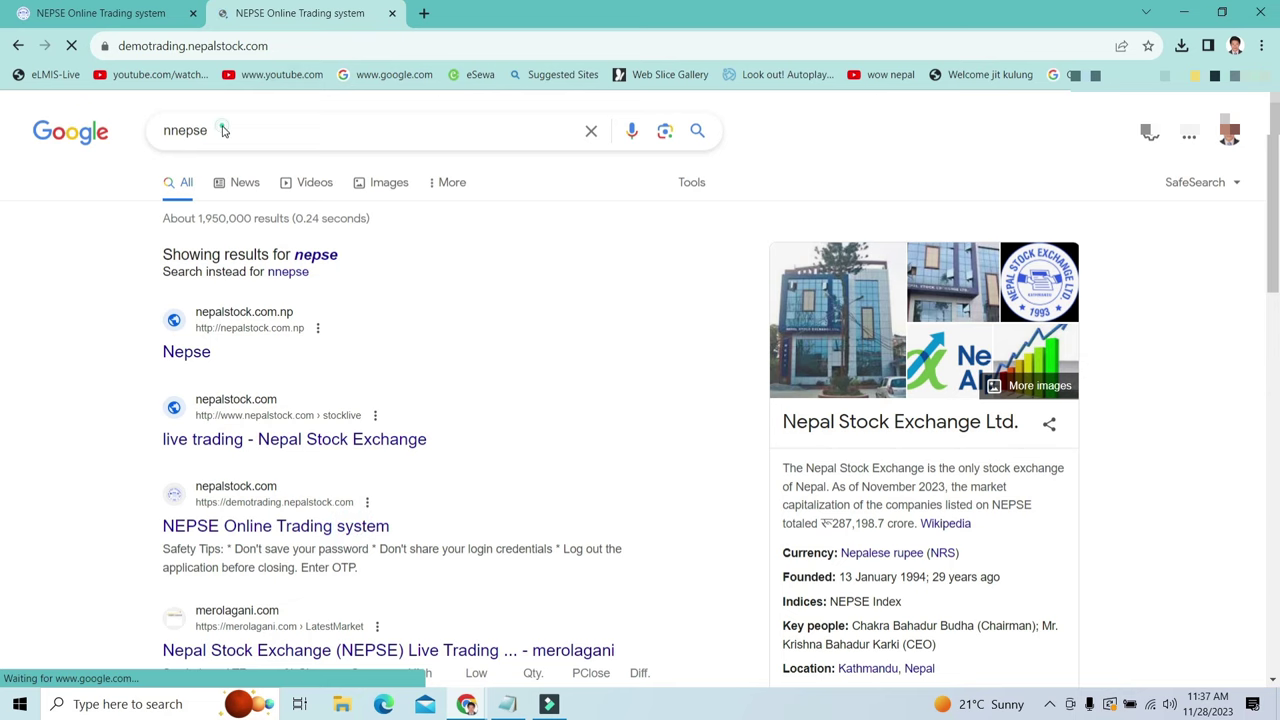
- Open nepsealpha.com in another new browser tab
click(424, 13)
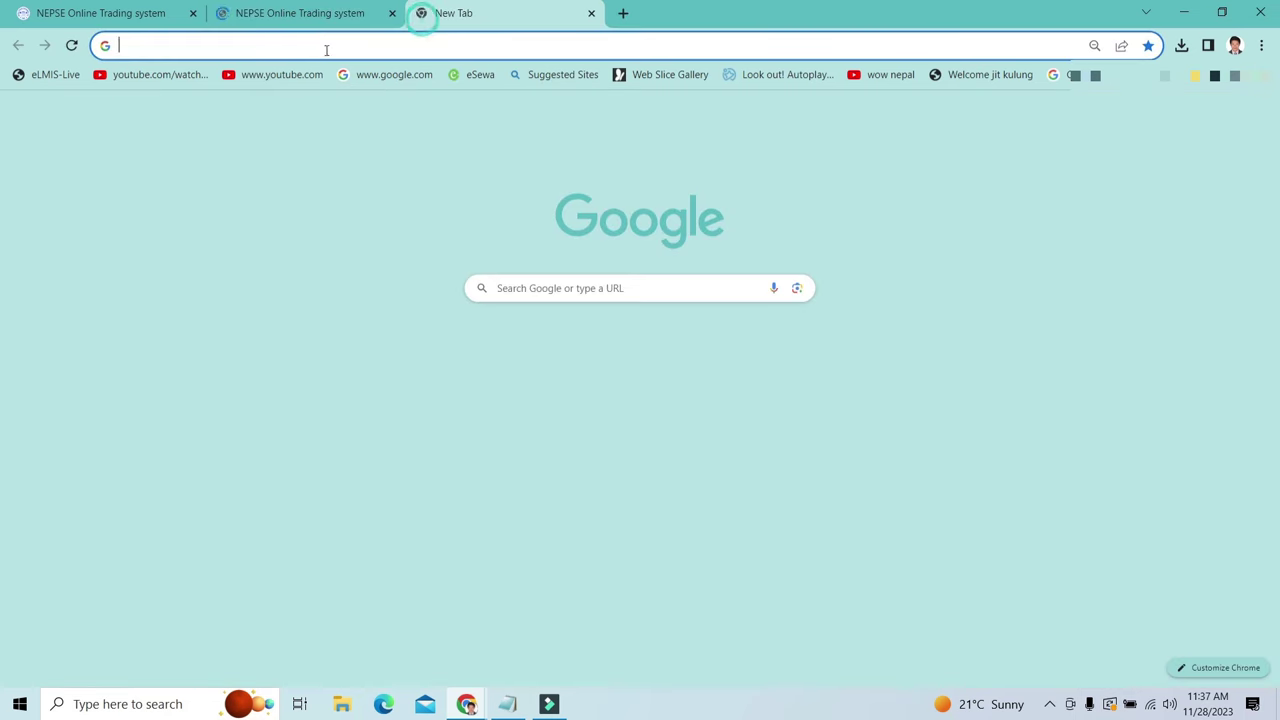
click(262, 50)
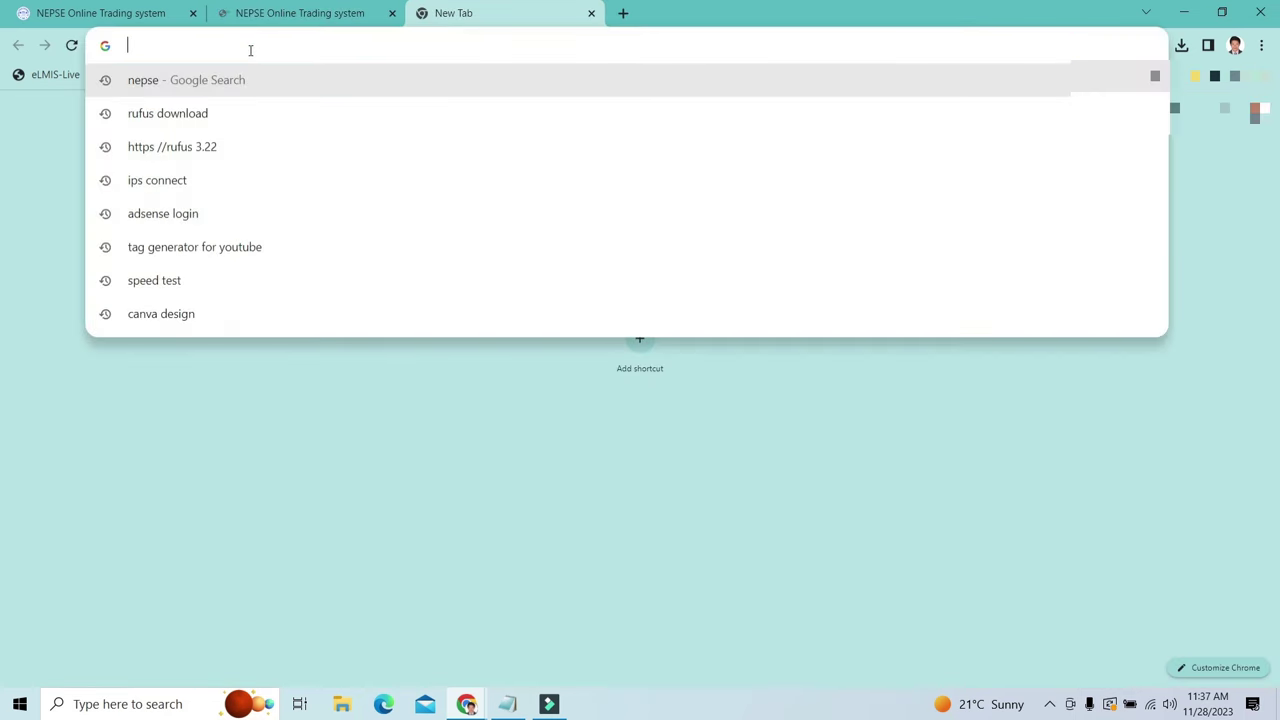
text(nep)
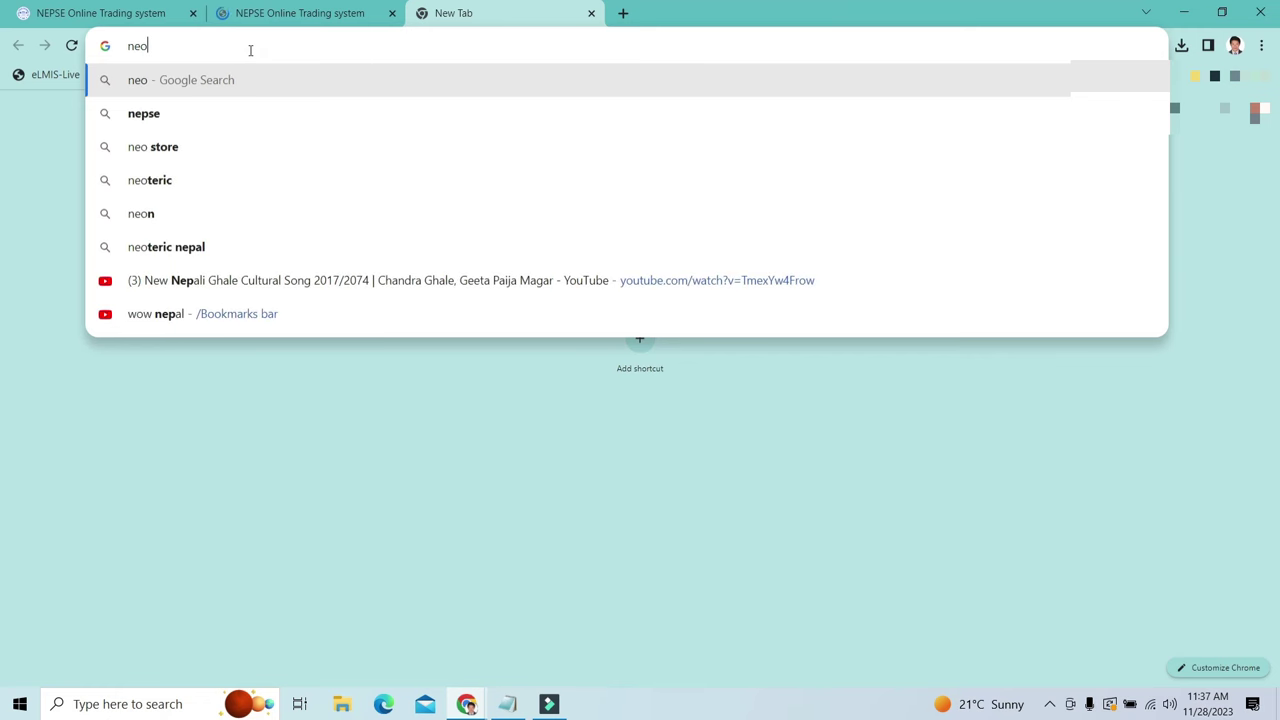
text(sealpha.com)
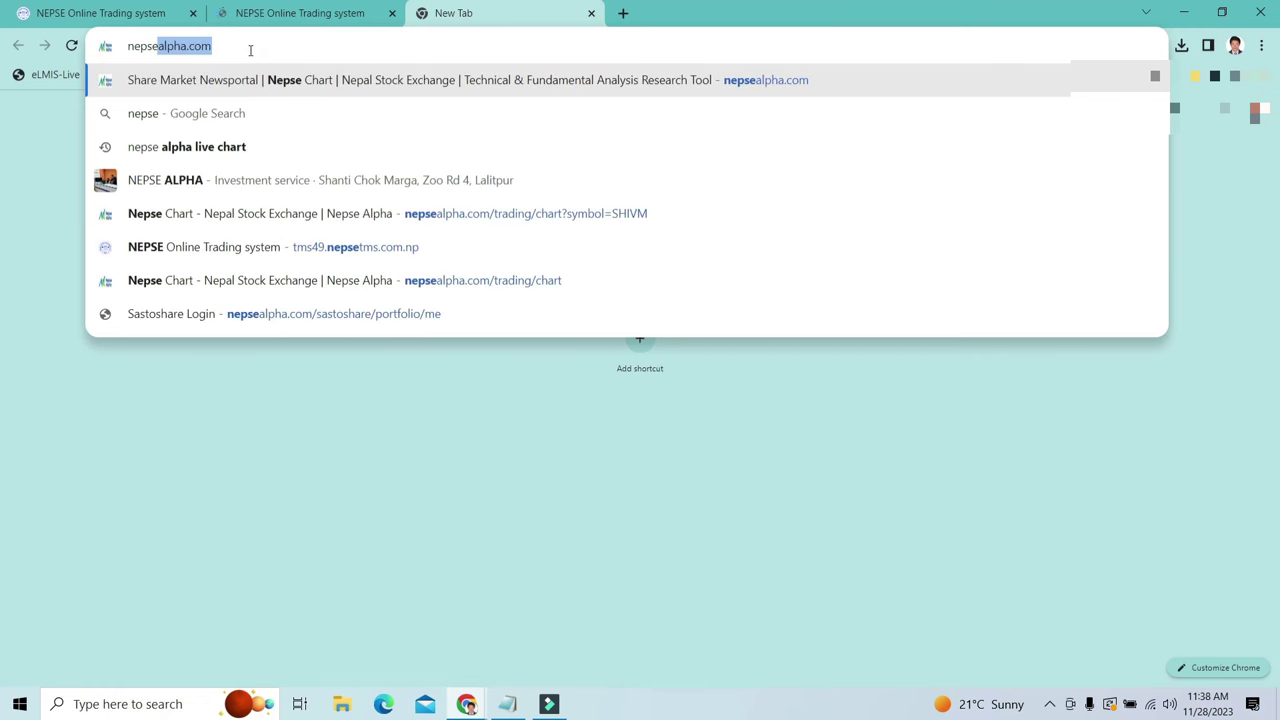
key(Return)
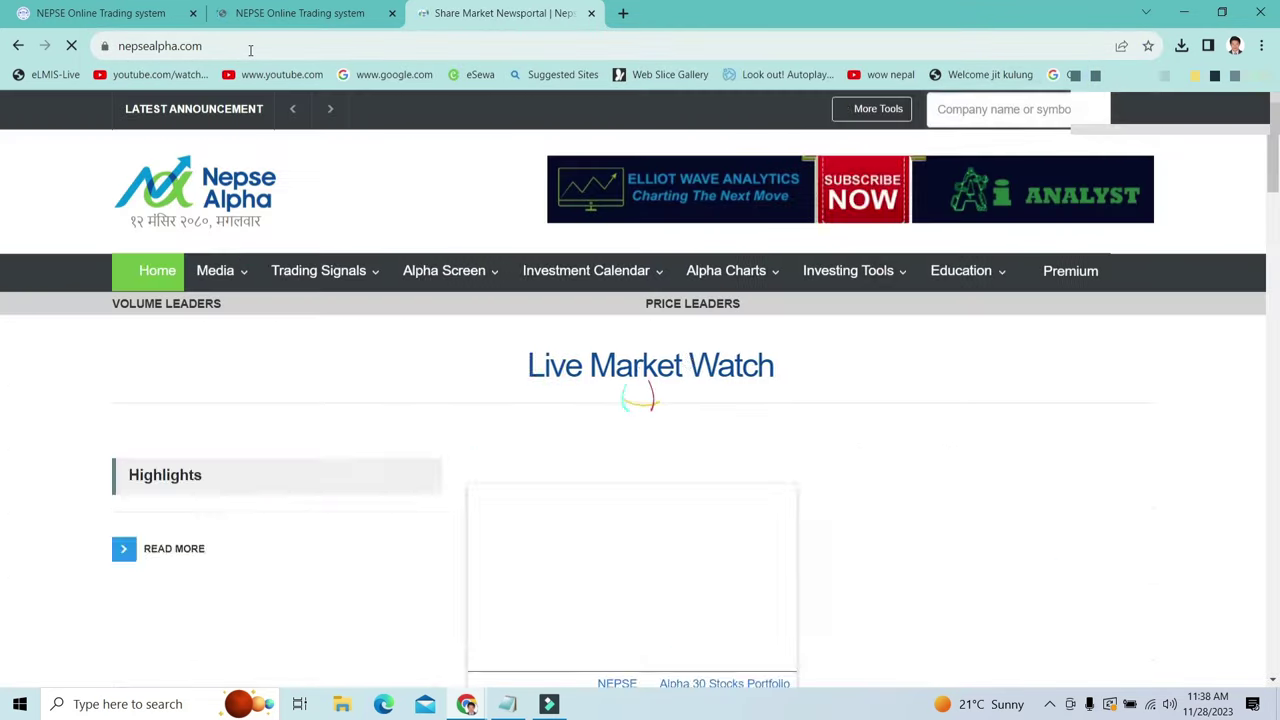
- Open the Technical Analysis Chart on Nepse Alpha and dismiss the subscription banner
mouse_move(735, 272)
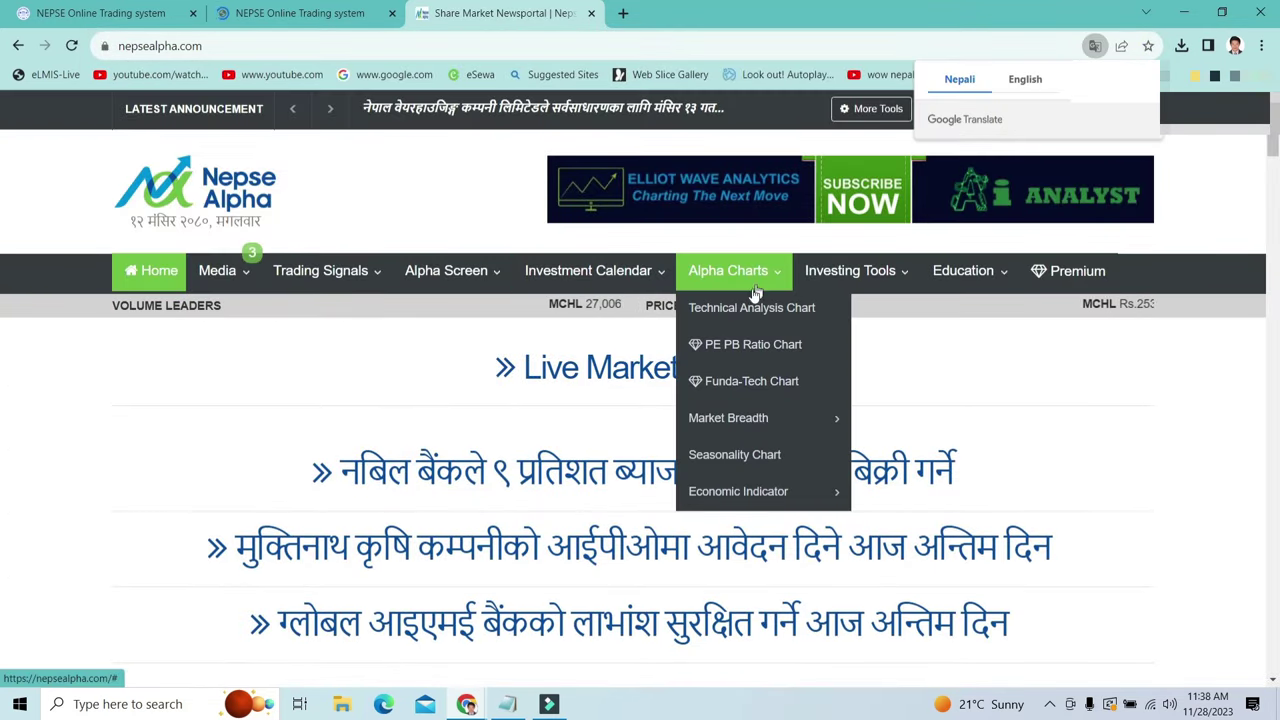
click(748, 305)
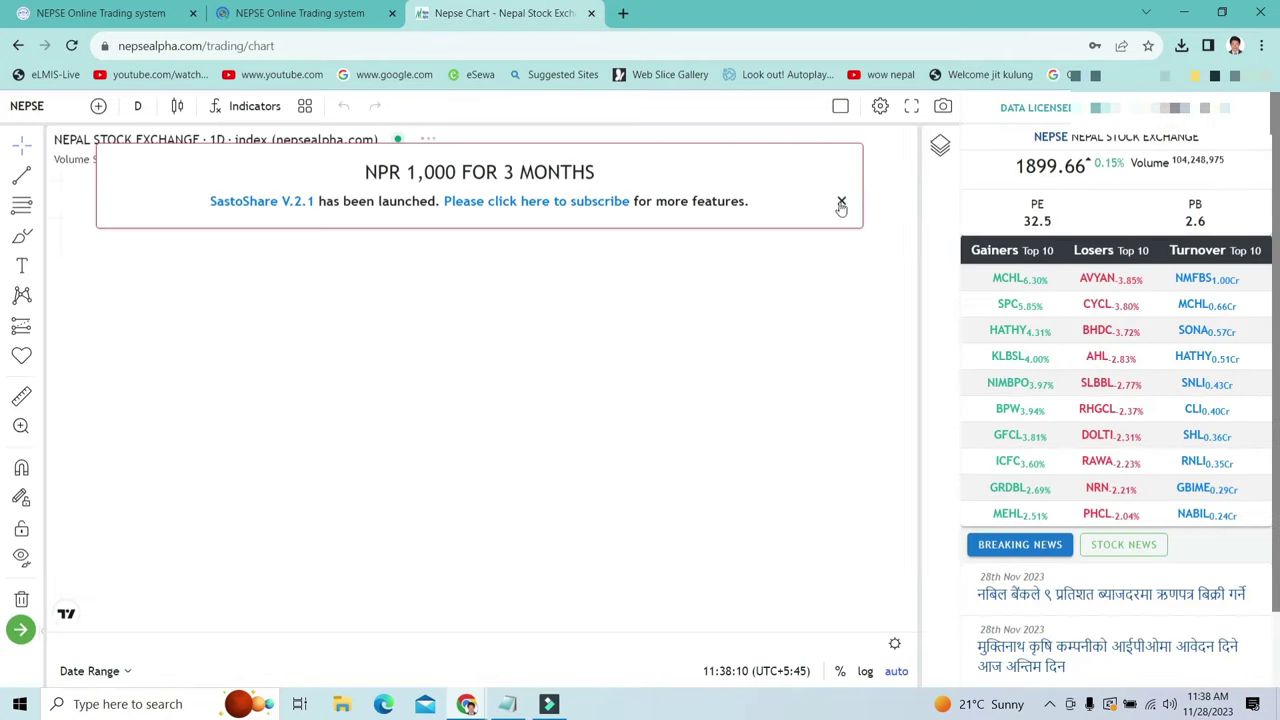
click(844, 206)
- Examine the NEPSE index's daily candlestick trend from the July 2023 peak through the most recent candles
scroll(734, 420, right, 3)
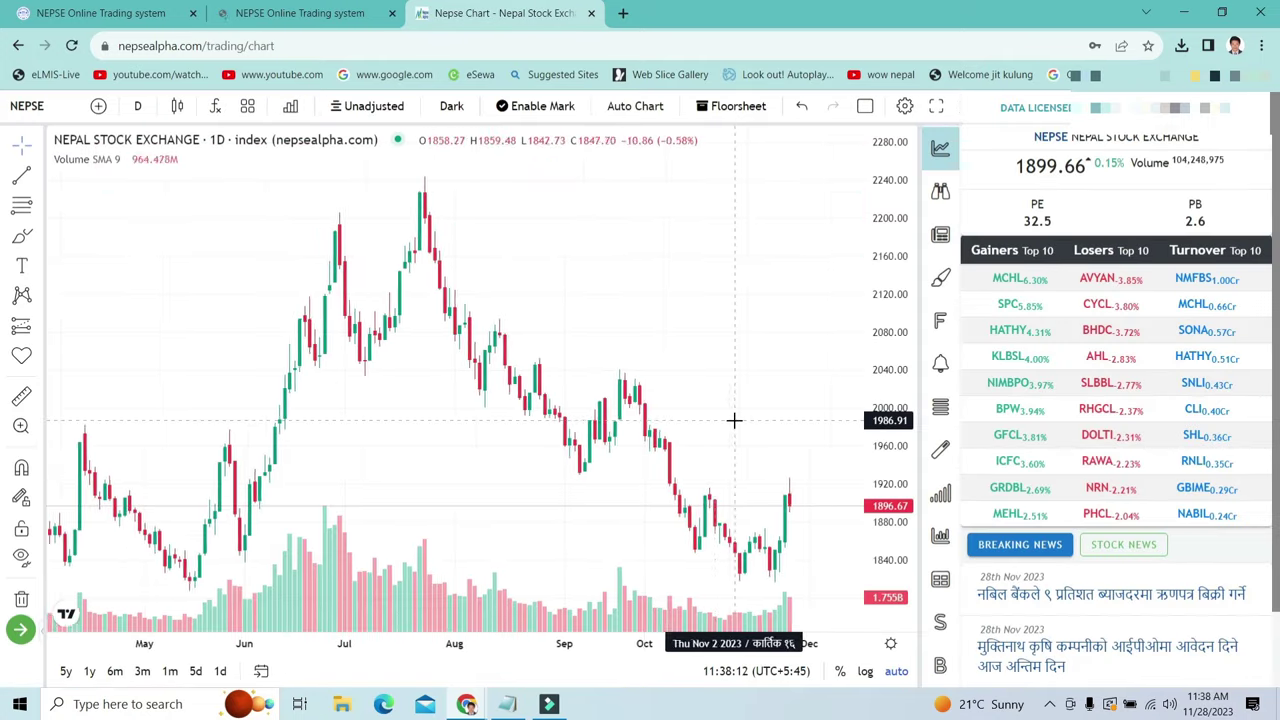
scroll(734, 420, up, 3)
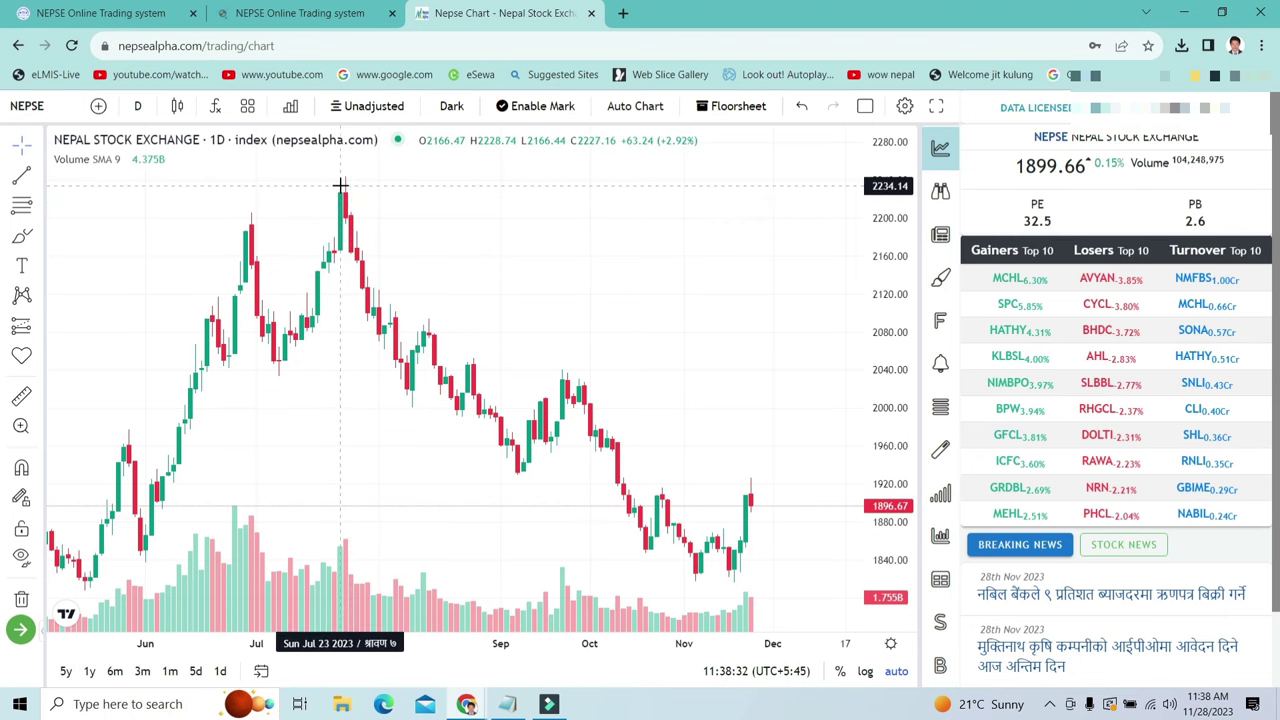
drag(340, 185, 370, 215)
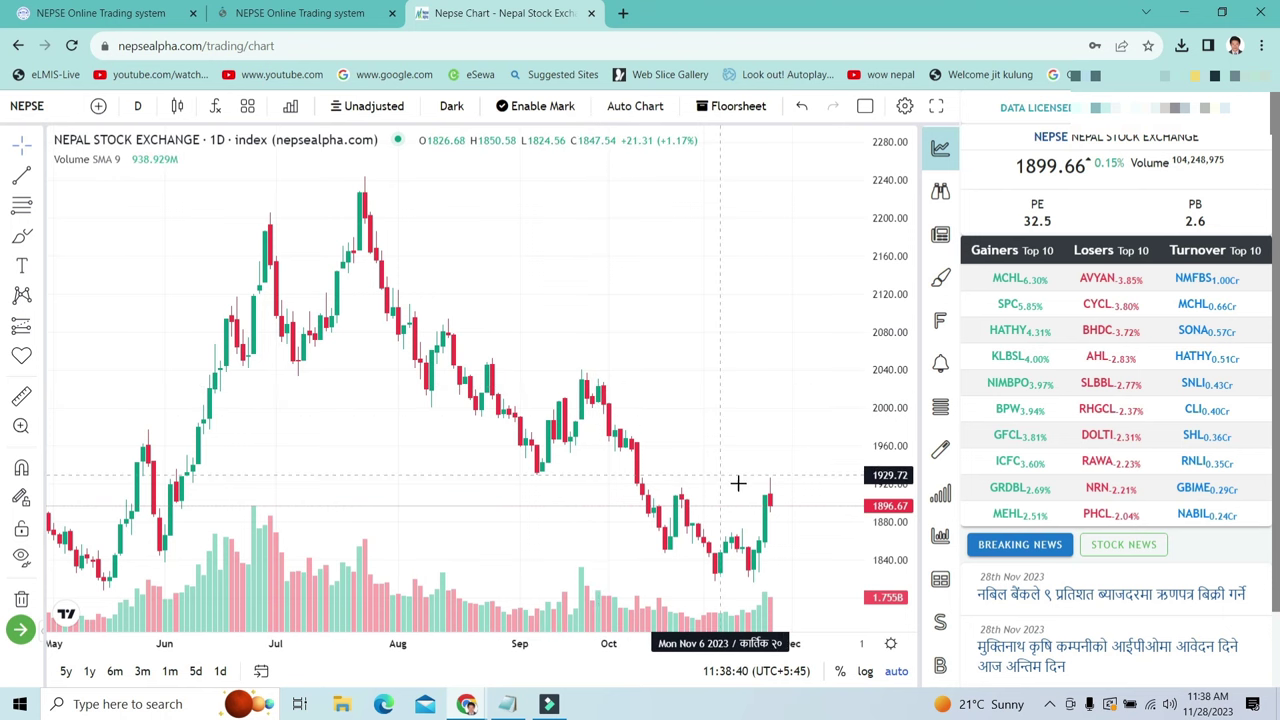
scroll(710, 445, right, 5)
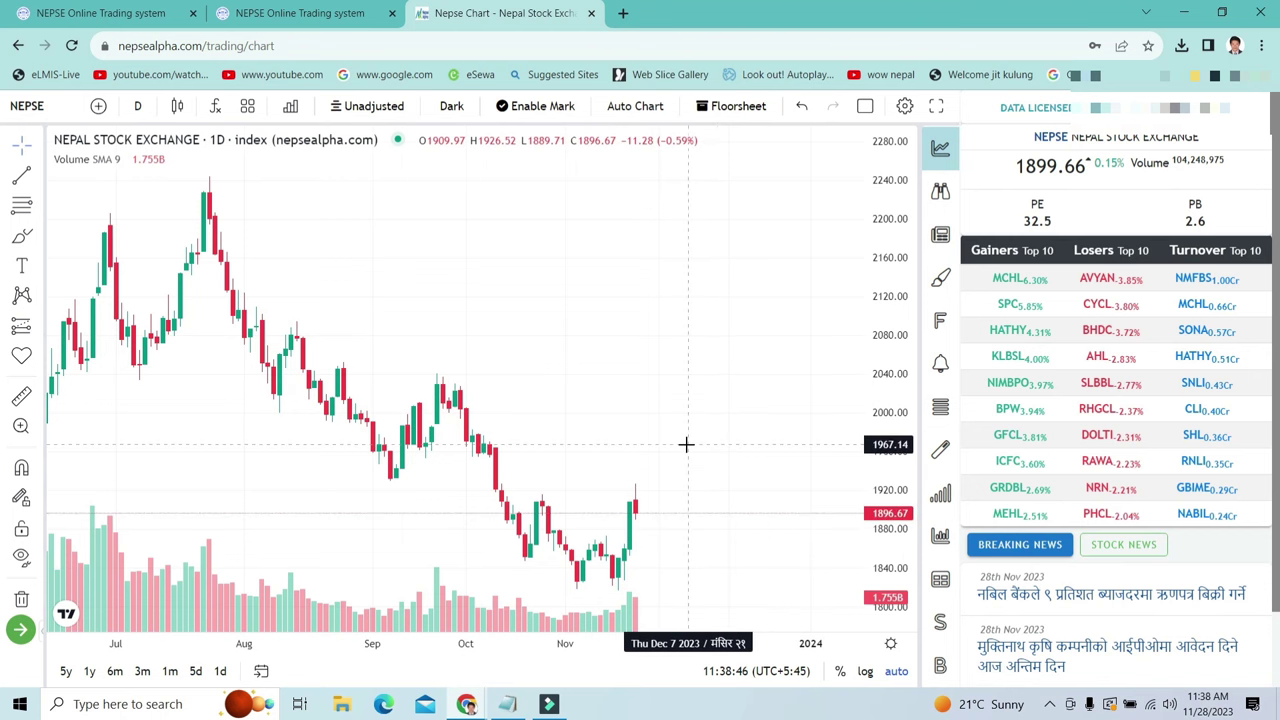
scroll(686, 444, down, 4)
scroll(686, 444, down, 3)
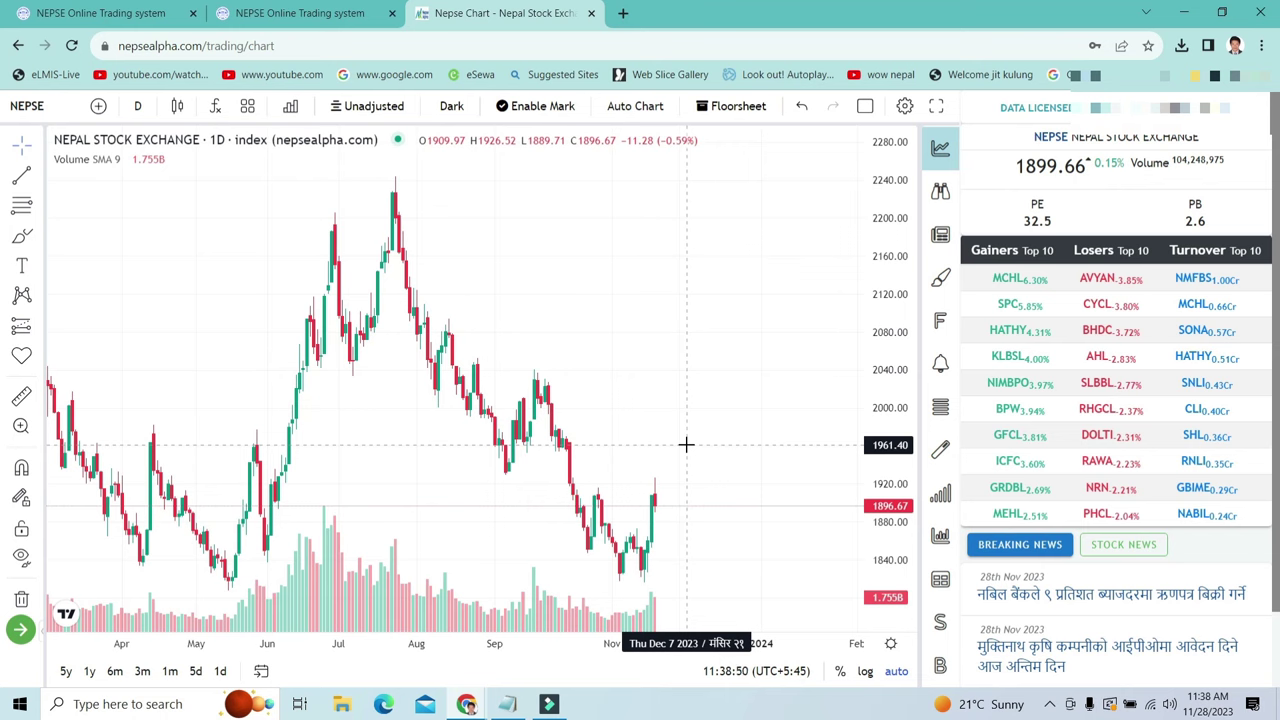
- Show the Auto Charting options and switch the chart to SHIVM, Shivam Cements Ltd
click(641, 118)
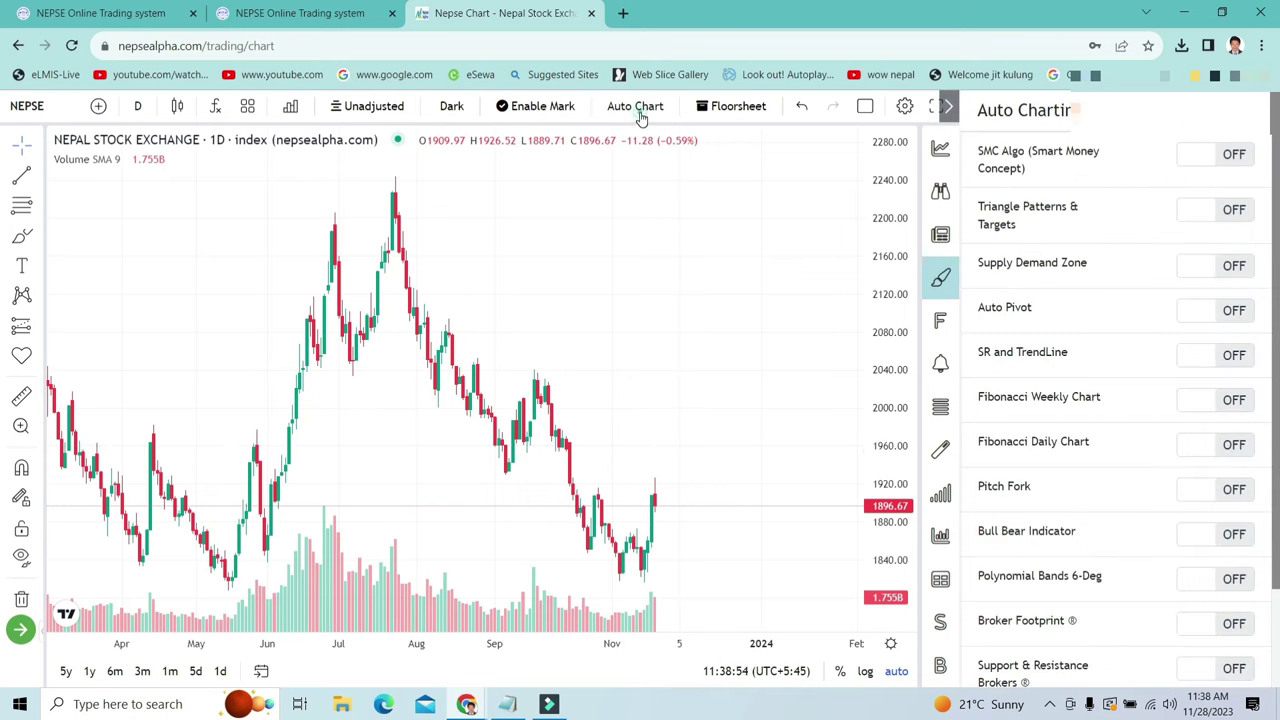
click(641, 118)
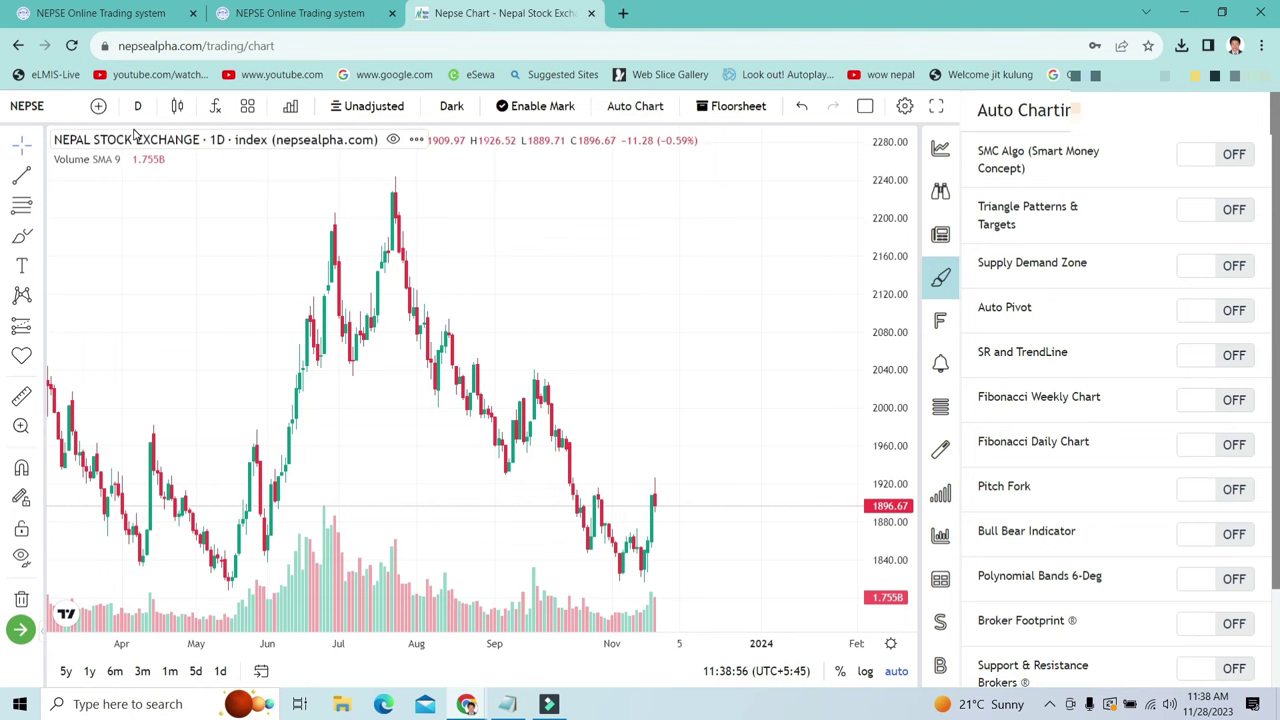
click(44, 104)
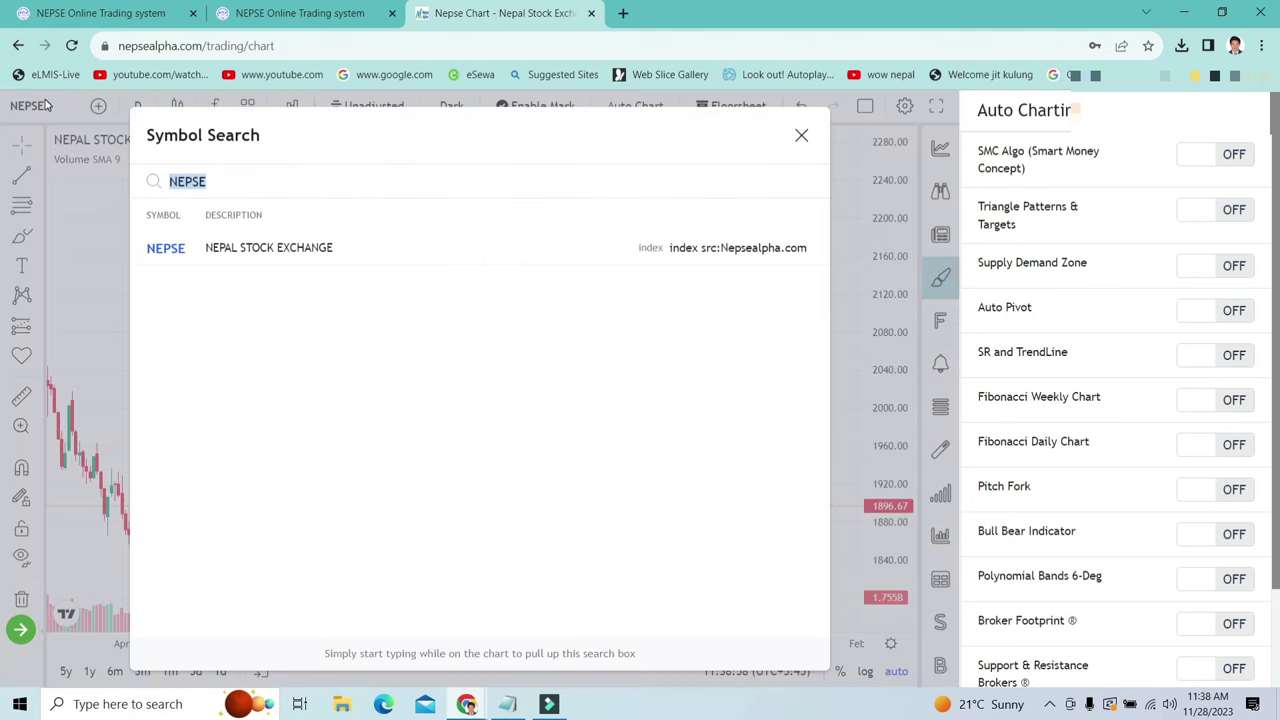
text(SHIV)
text(AM)
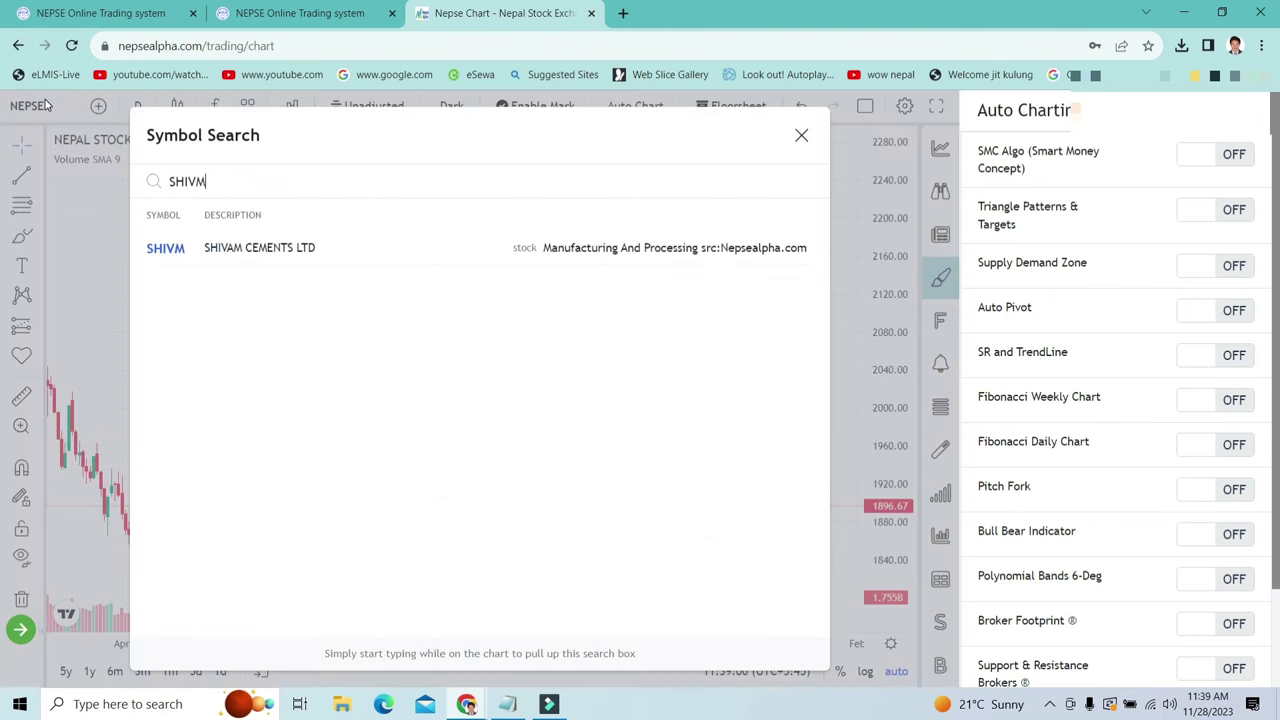
click(172, 262)
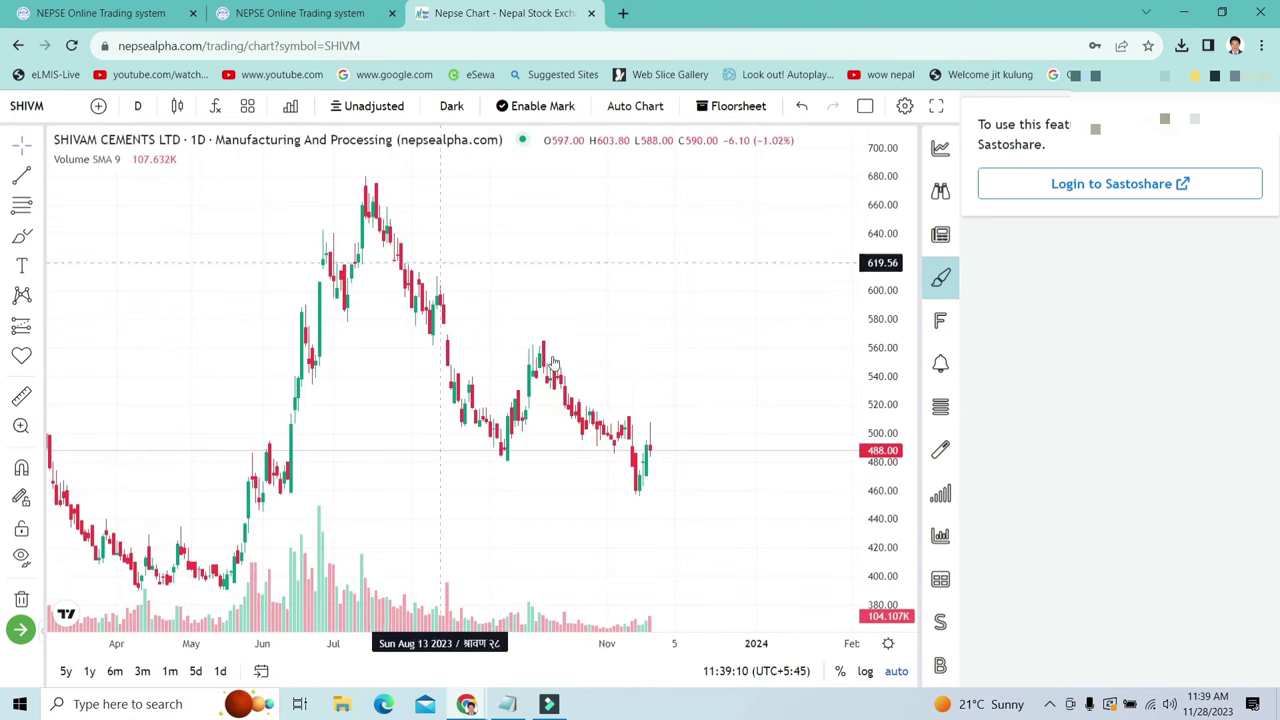
- Examine SHIVM's daily candlestick trend from the July 2023 peak through the most recent candles
scroll(691, 429, up, 2)
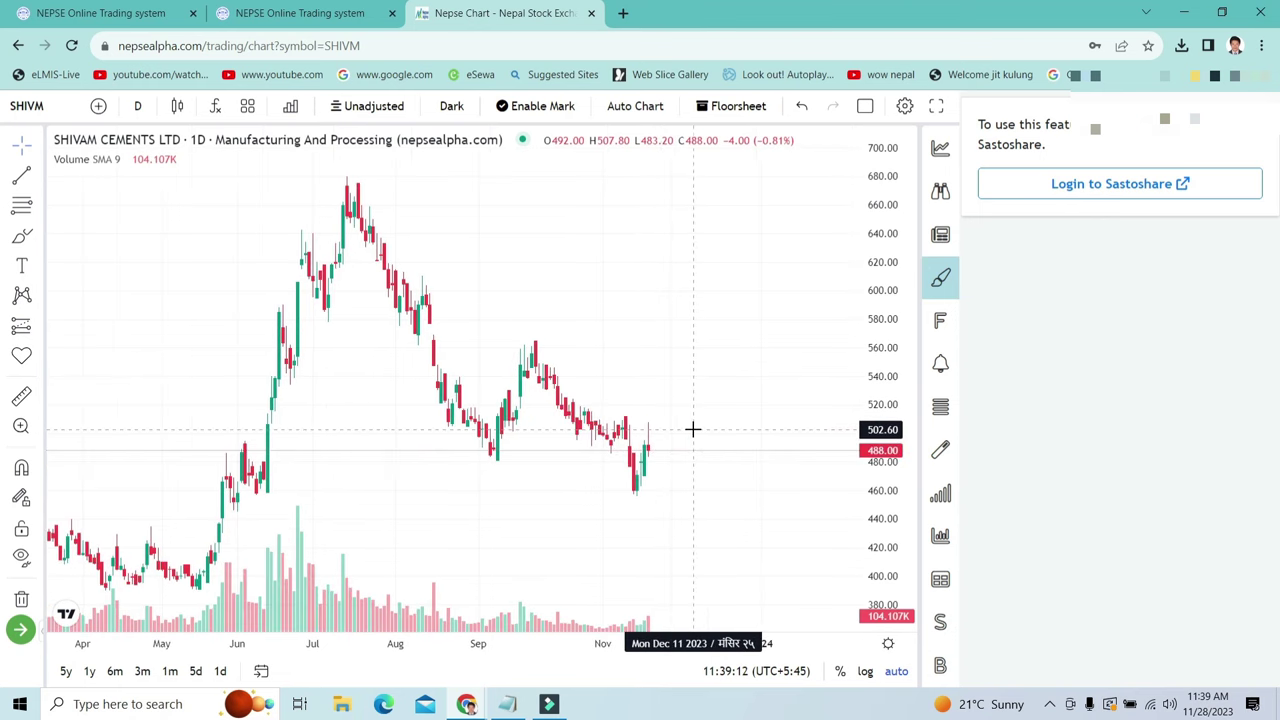
scroll(691, 429, up, 3)
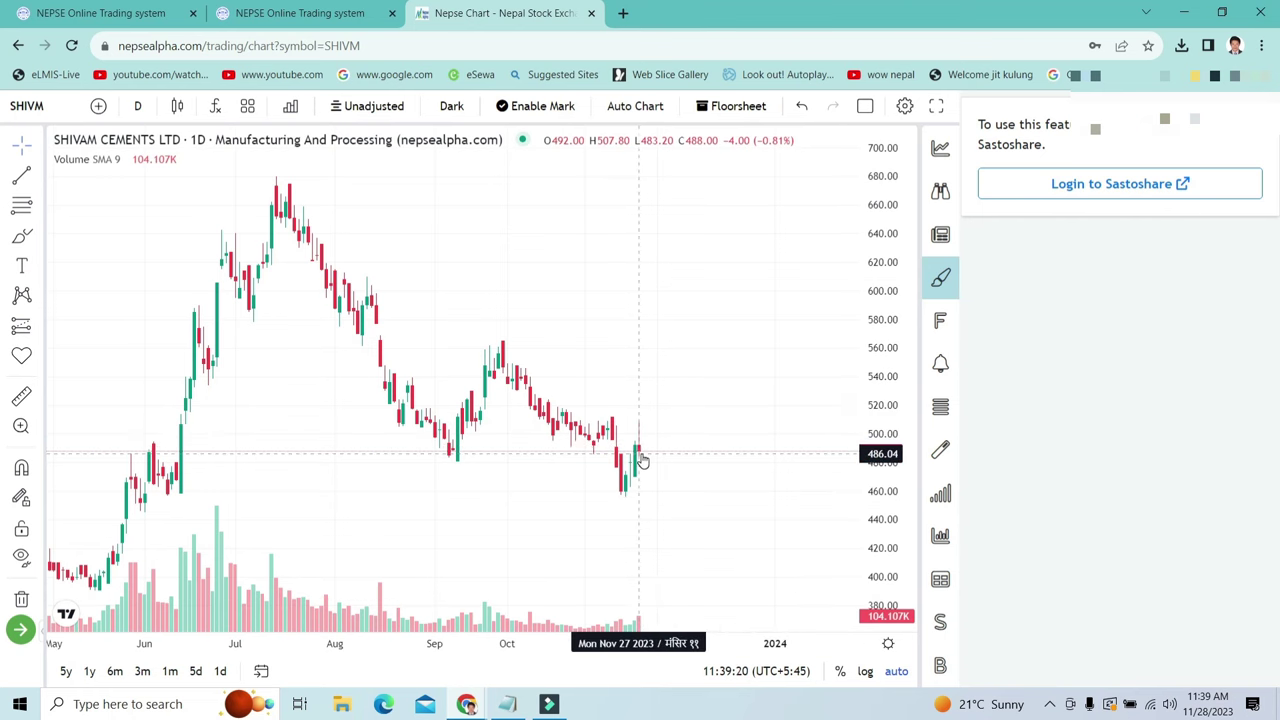
scroll(770, 472, right, 5)
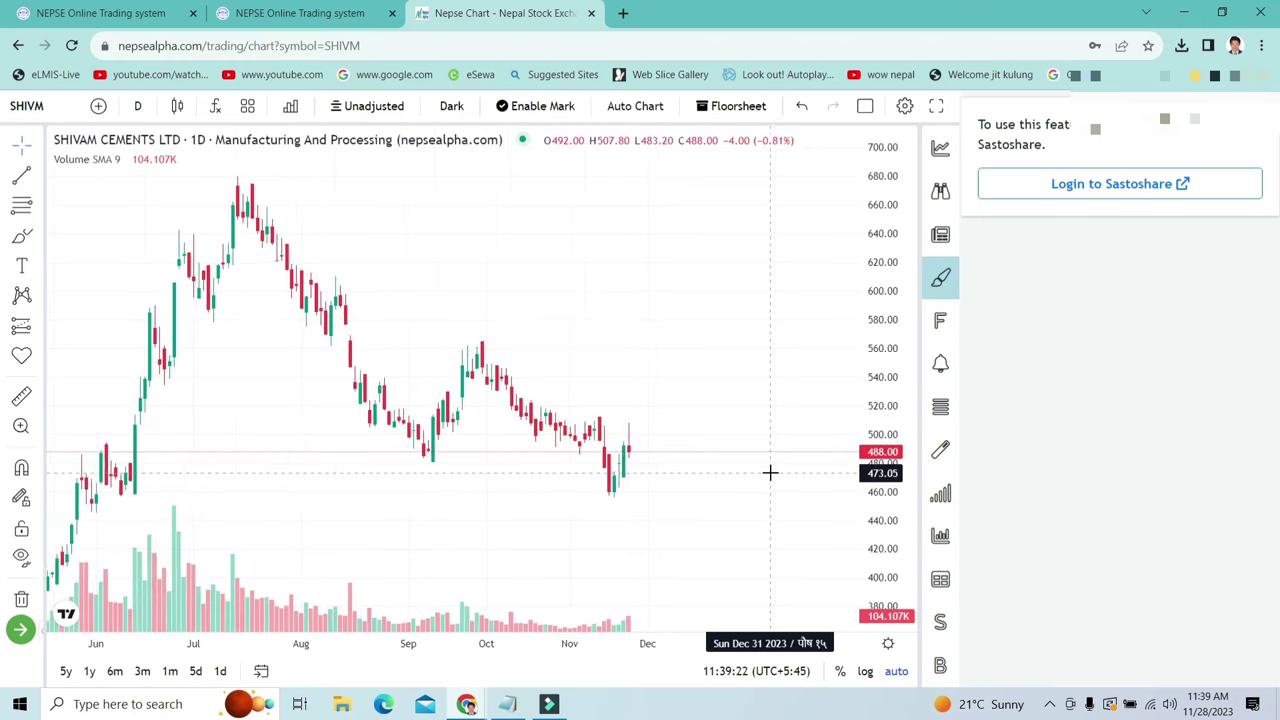
scroll(770, 472, down, 3)
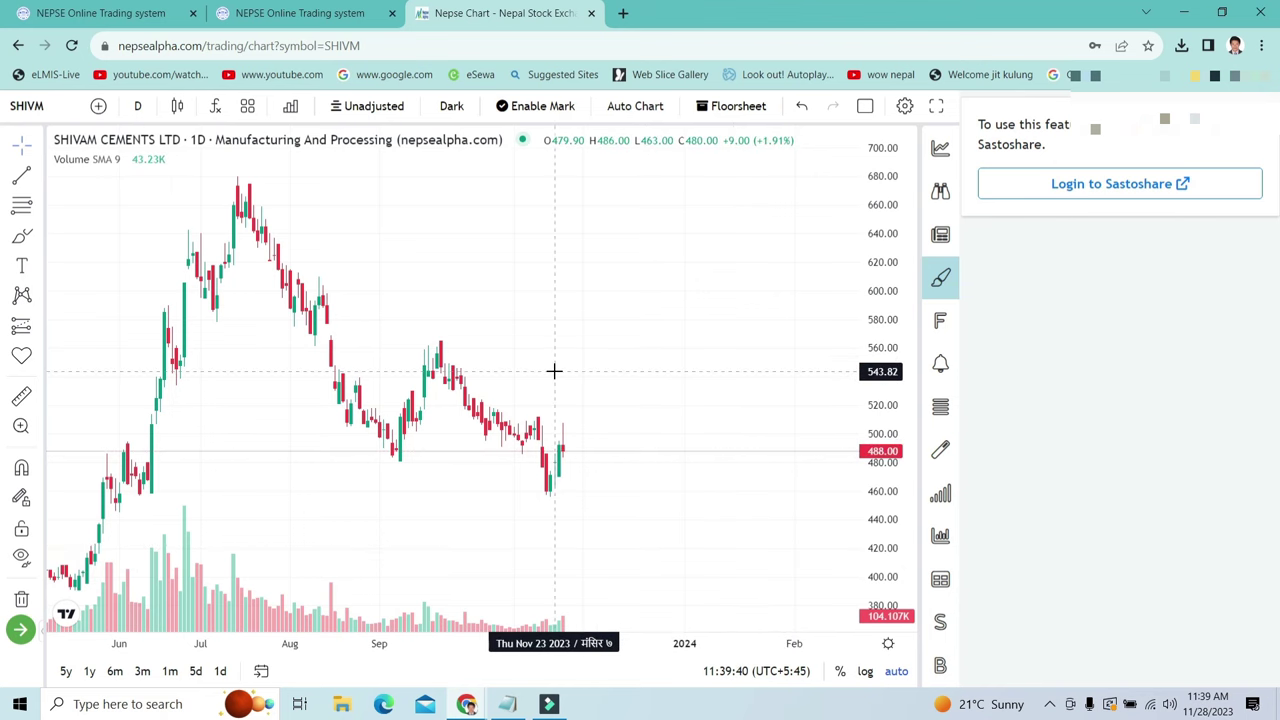
scroll(554, 371, down, 3)
- Look at the virtual trading login page and return to the SHIVM order entry page in NEPSE TMS
click(318, 16)
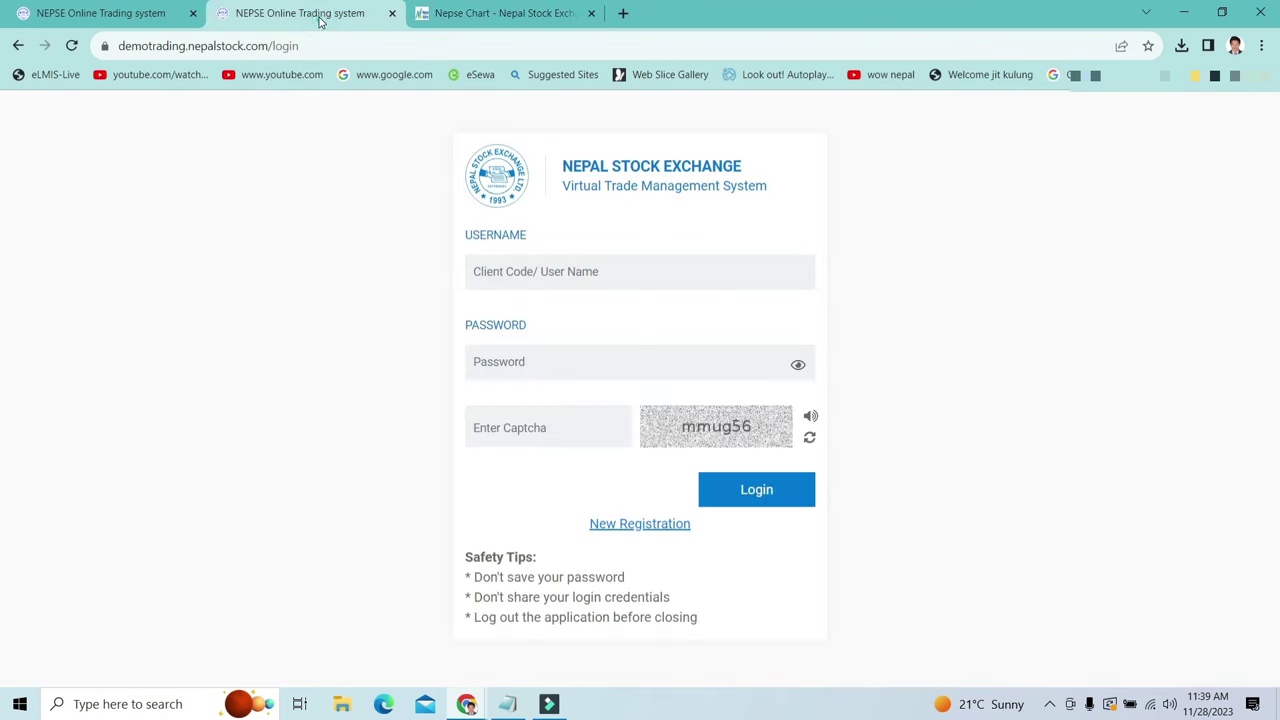
click(568, 270)
click(510, 13)
click(50, 20)
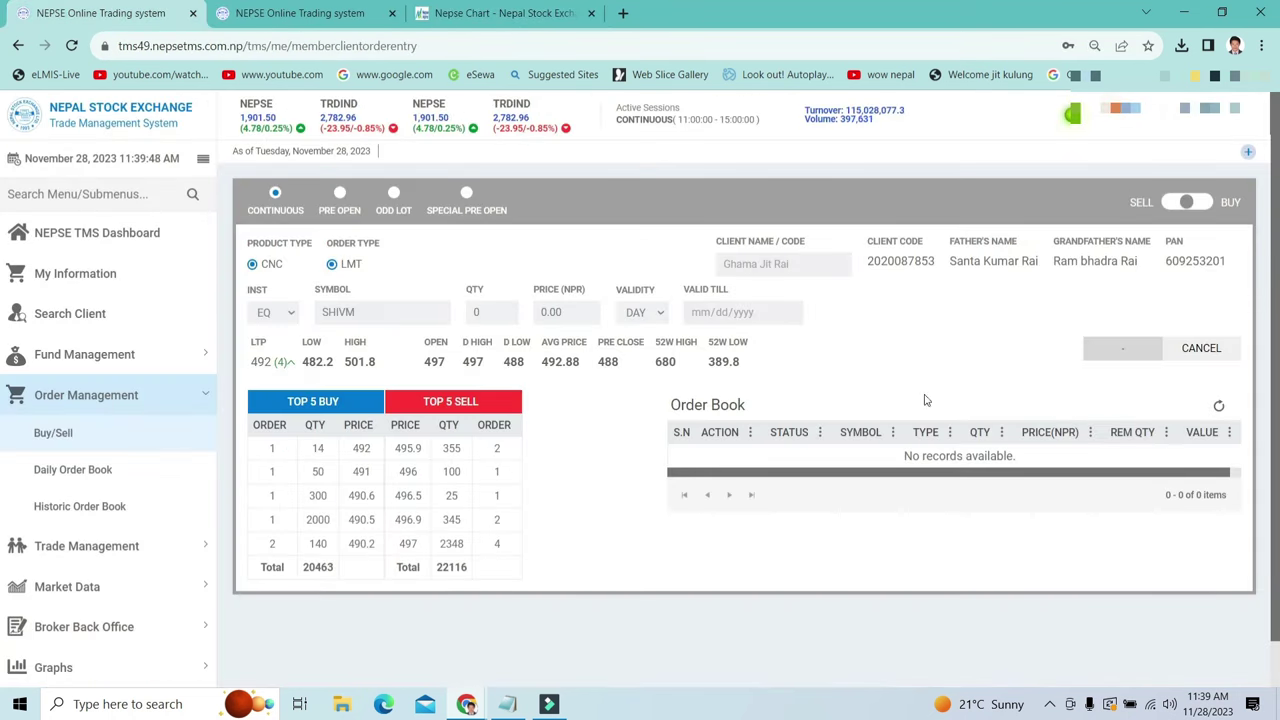
- Review the client's My Information page and highlight the tms49 subdomain in the web address
click(73, 276)
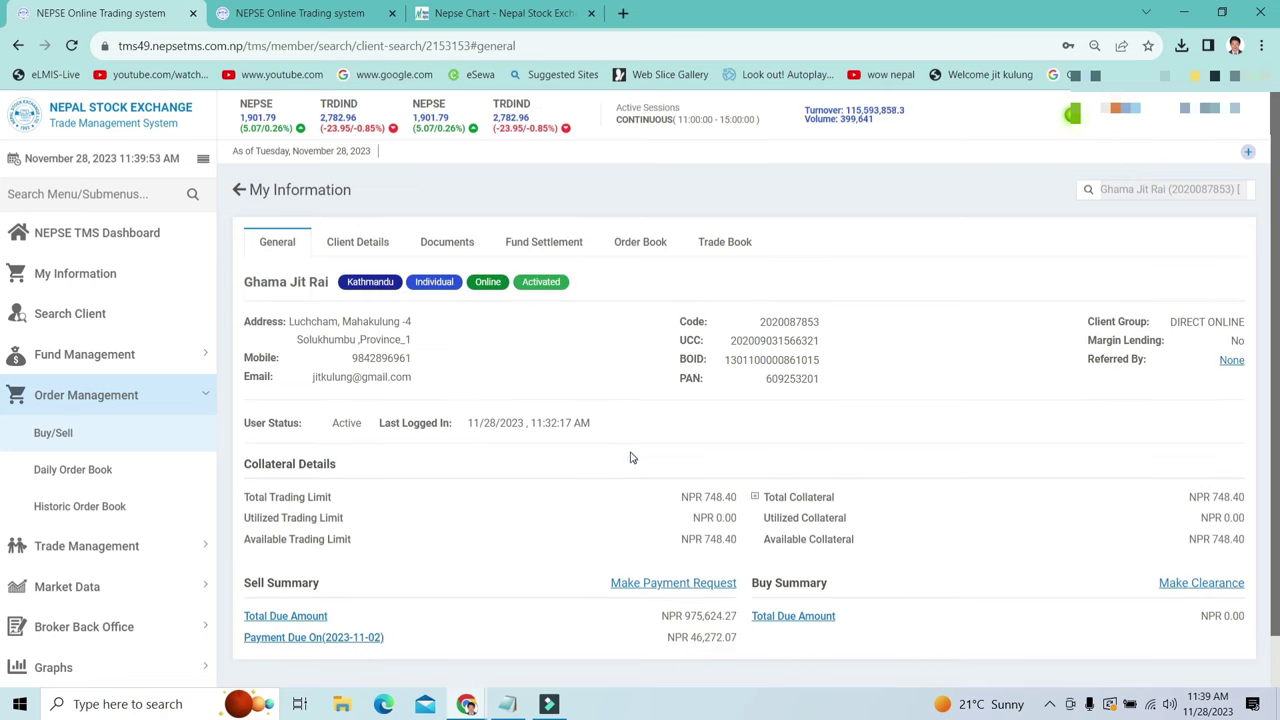
double_click(147, 47)
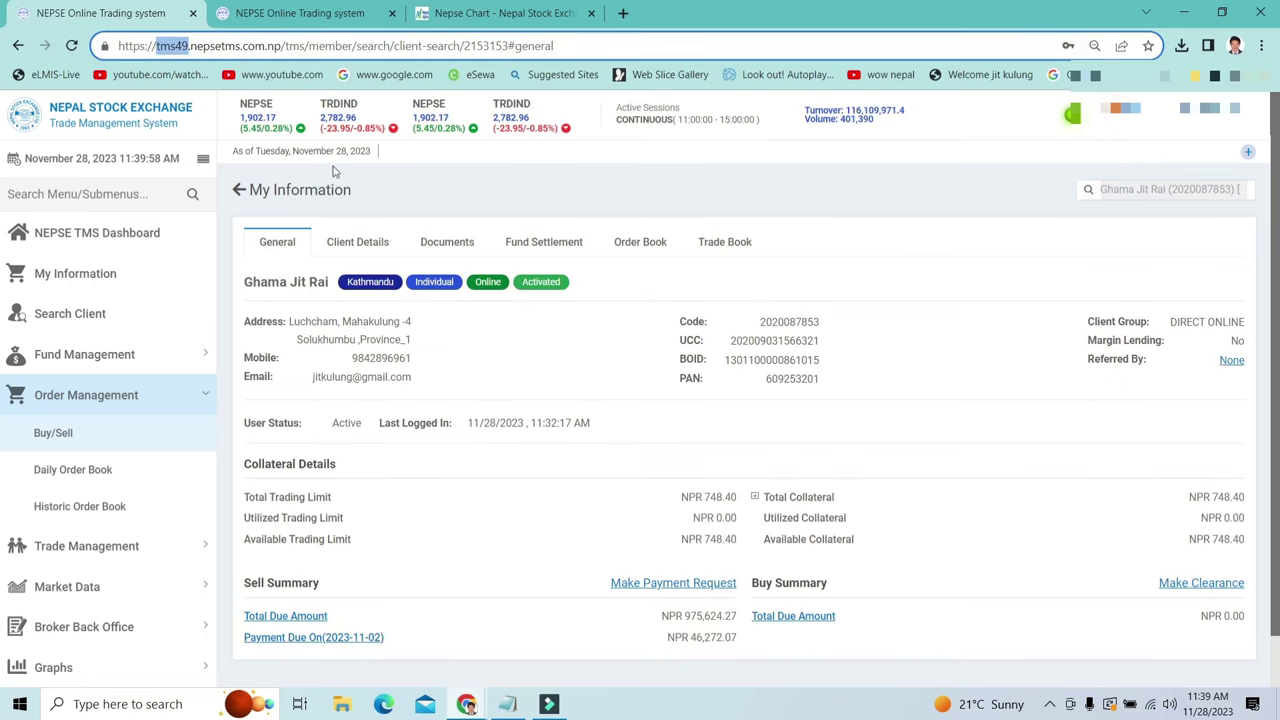
click(262, 127)
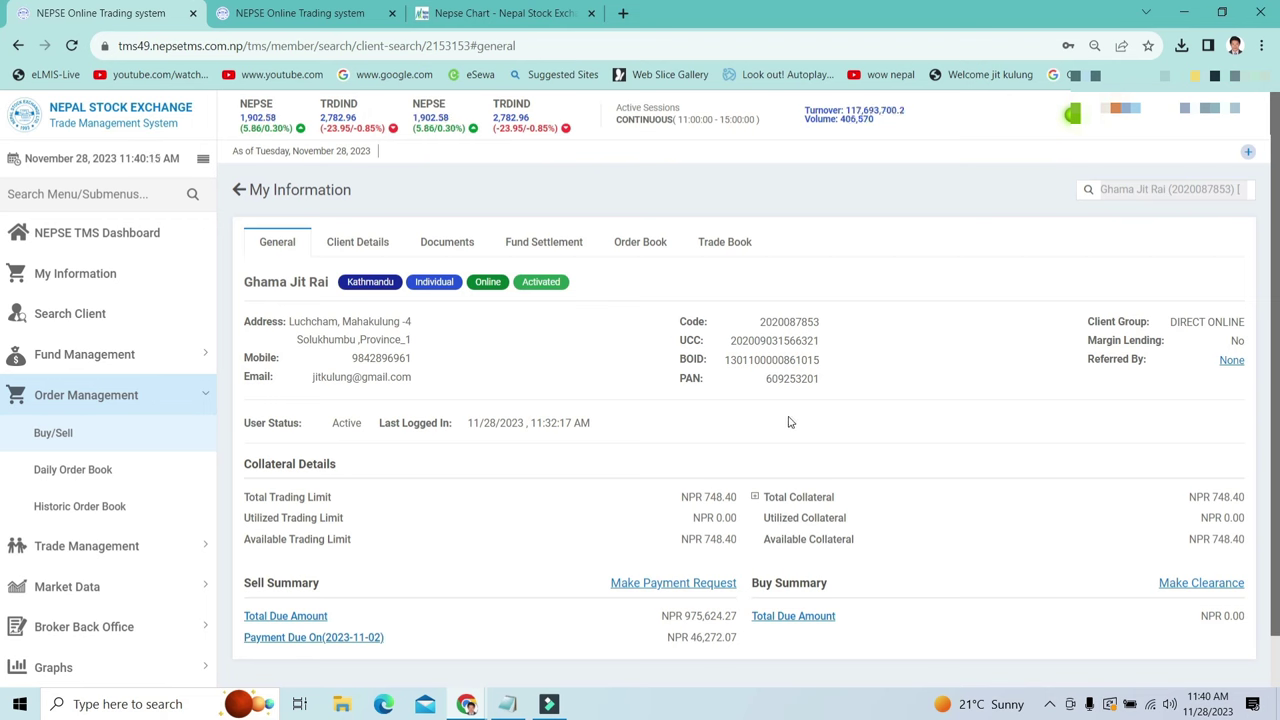
click(62, 234)
click(66, 273)
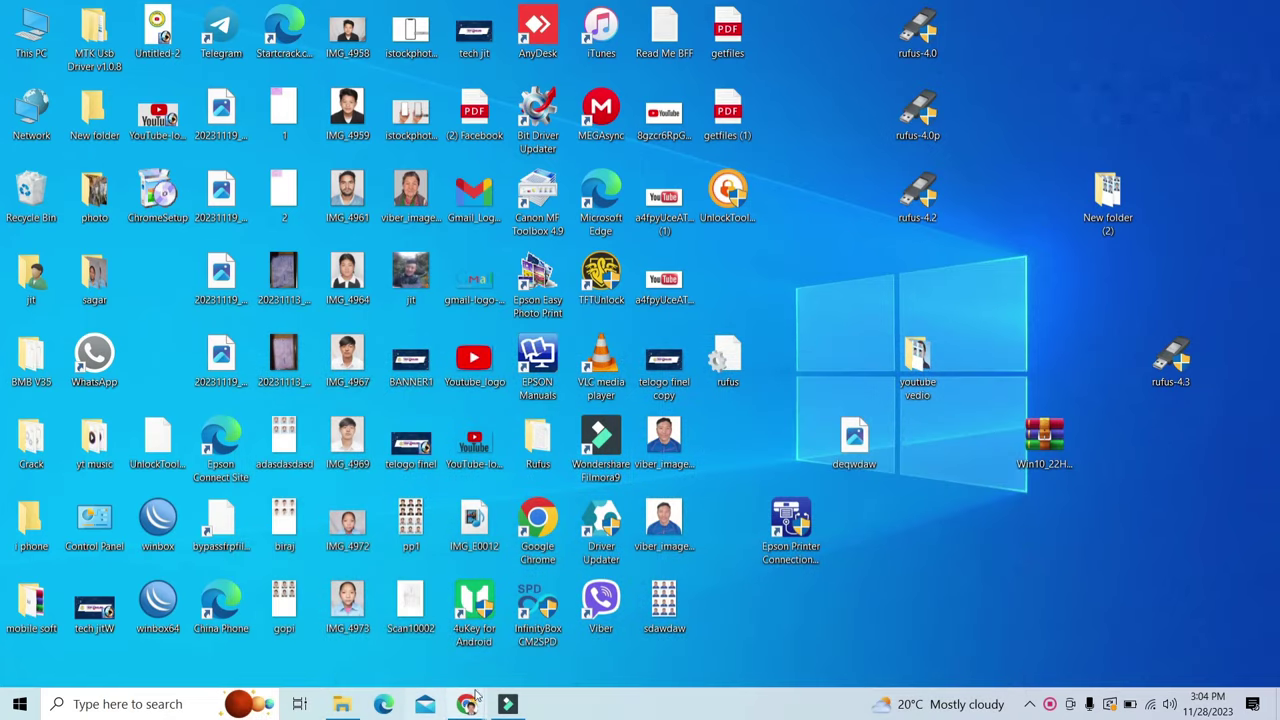
- Switch to the Chrome window with the Nepse Alpha chart and change the charted symbol to NEPSE
mouse_move(466, 704)
click(460, 628)
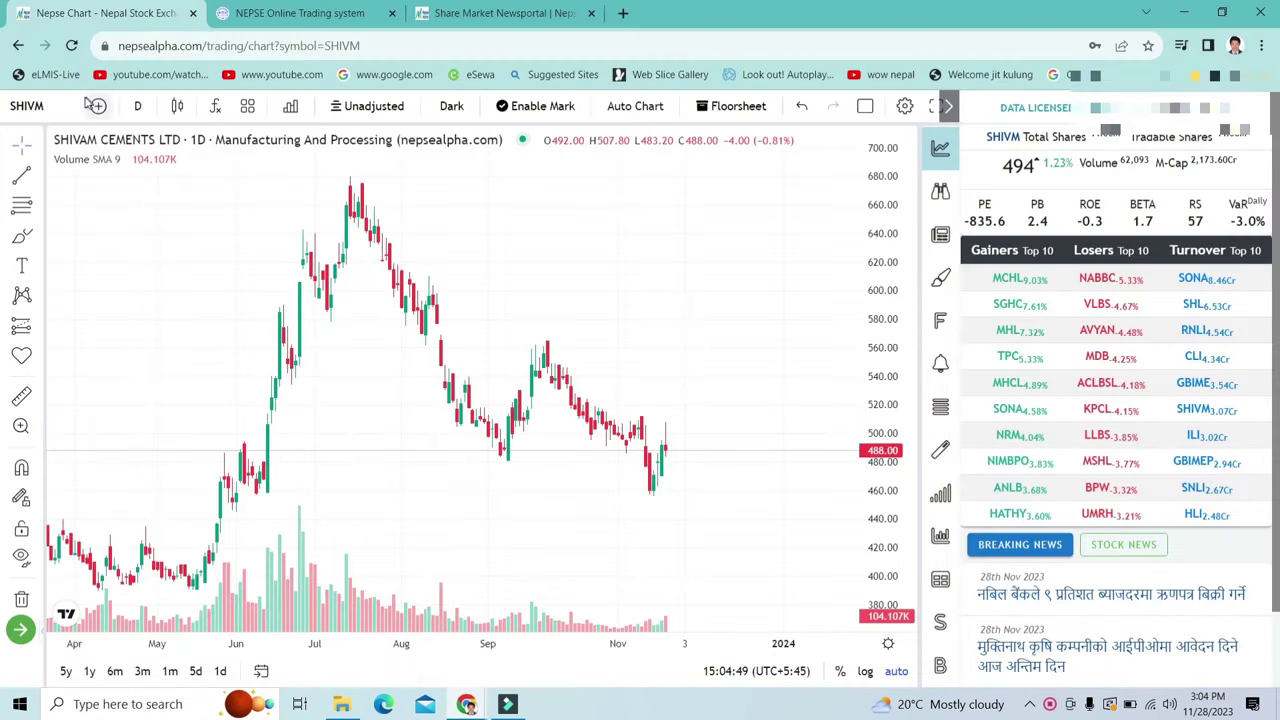
click(30, 106)
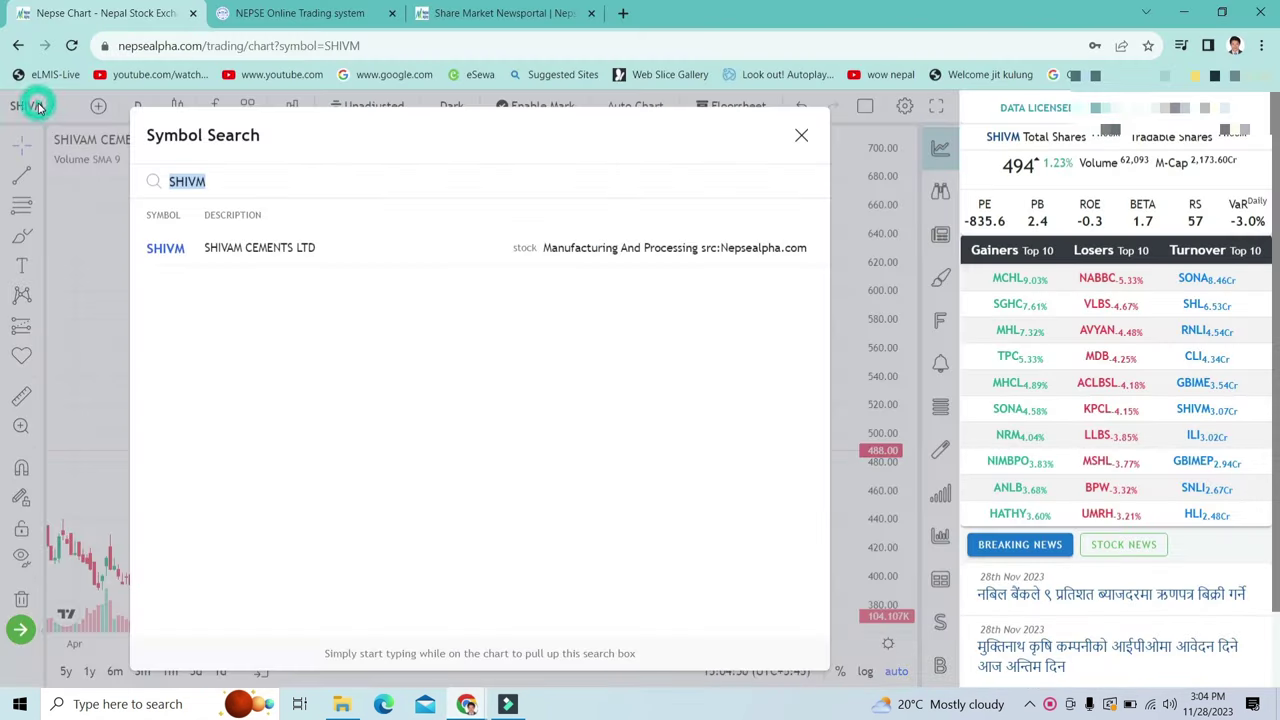
click(200, 180)
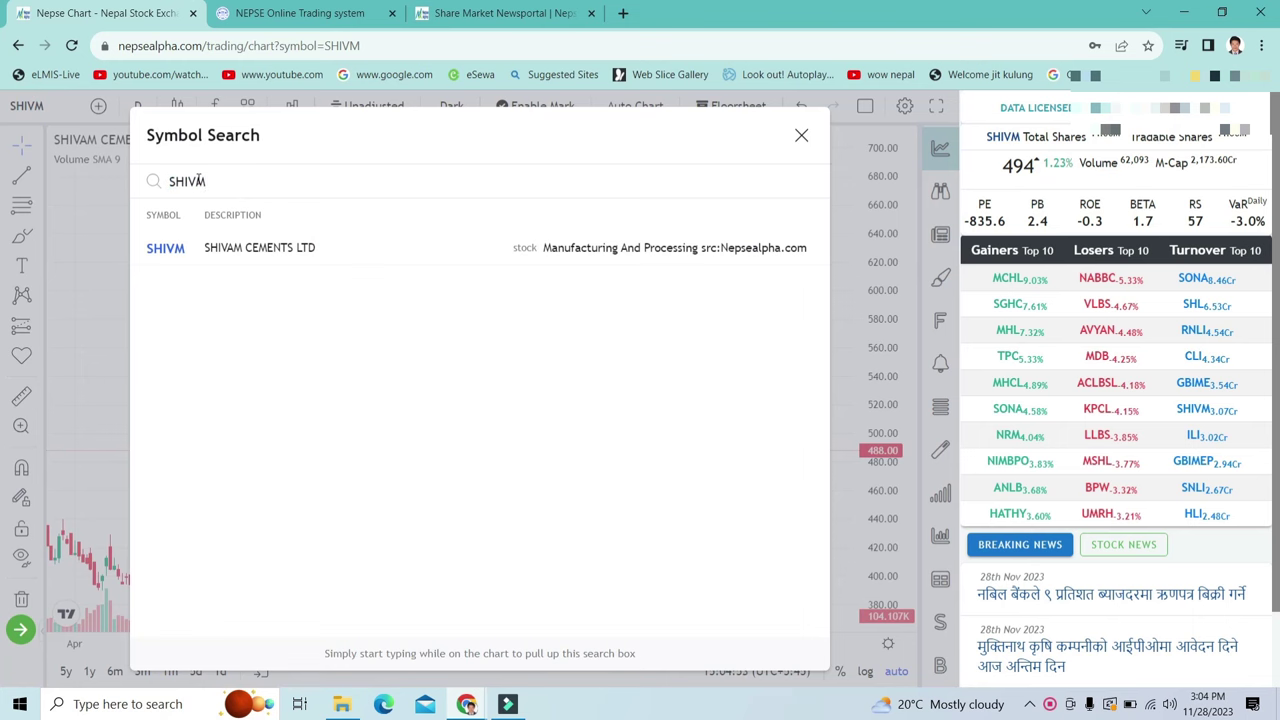
key(BackSpace)
key(BackSpace)
key(BackSpace)
key(BackSpace)
key(BackSpace)
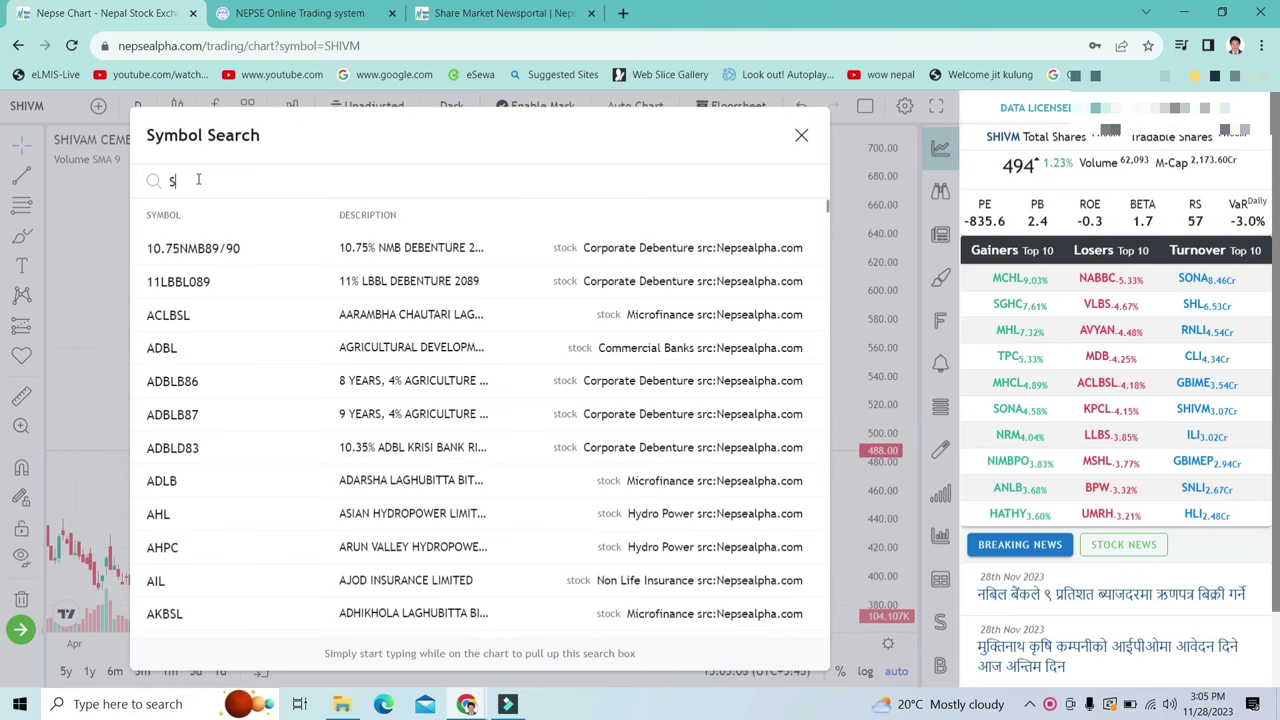
key(BackSpace)
text(NEPSE)
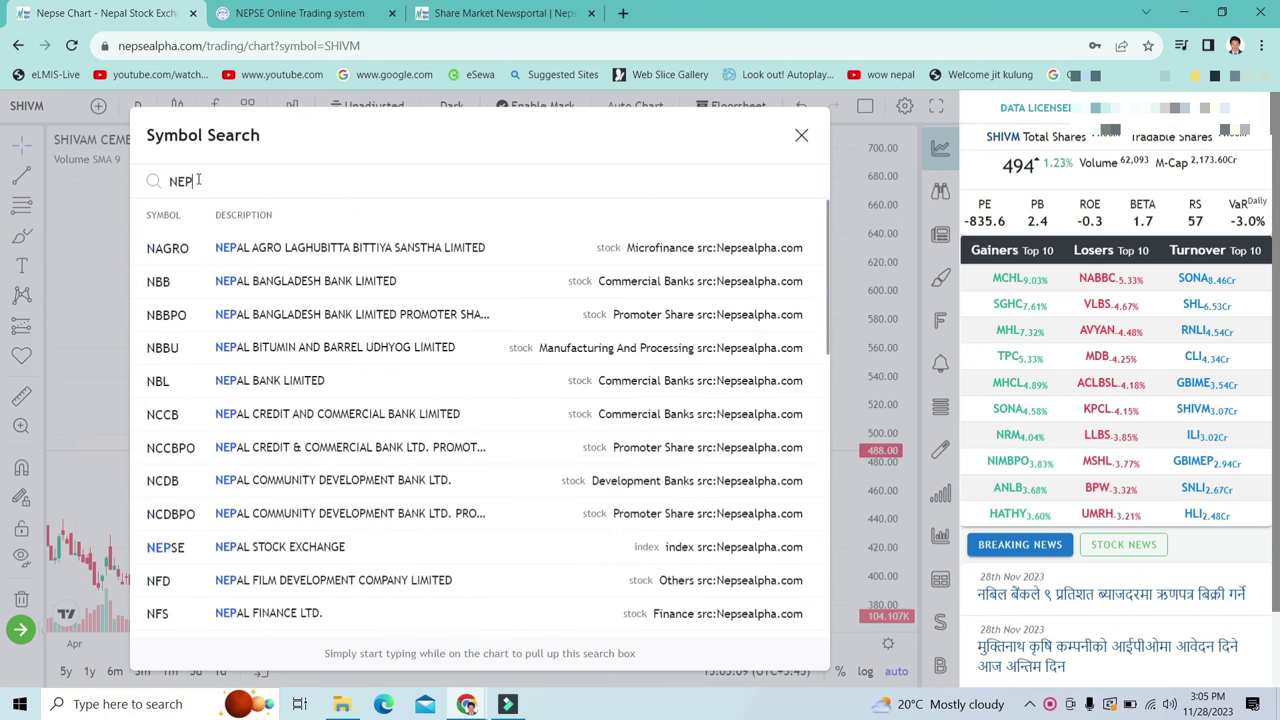
click(152, 250)
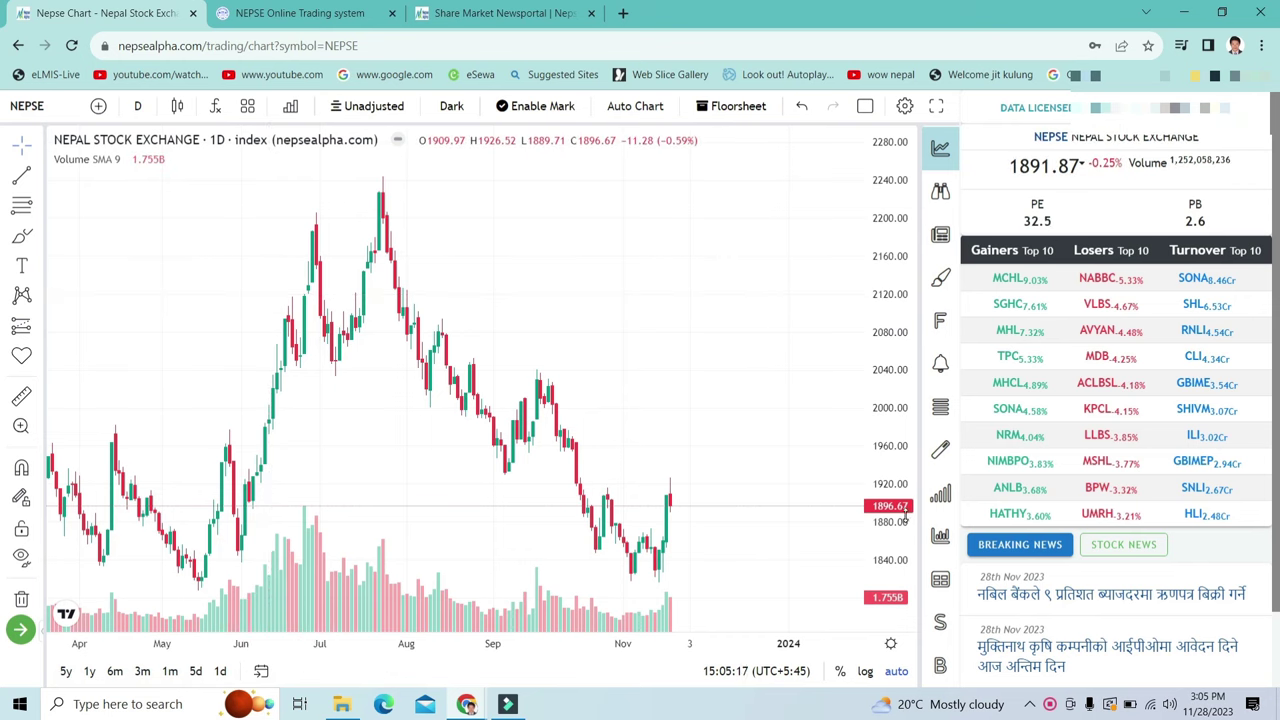
- Load the SHIVM chart for Shivam Cements Ltd, then refresh the page and dismiss the subscription banner
click(42, 110)
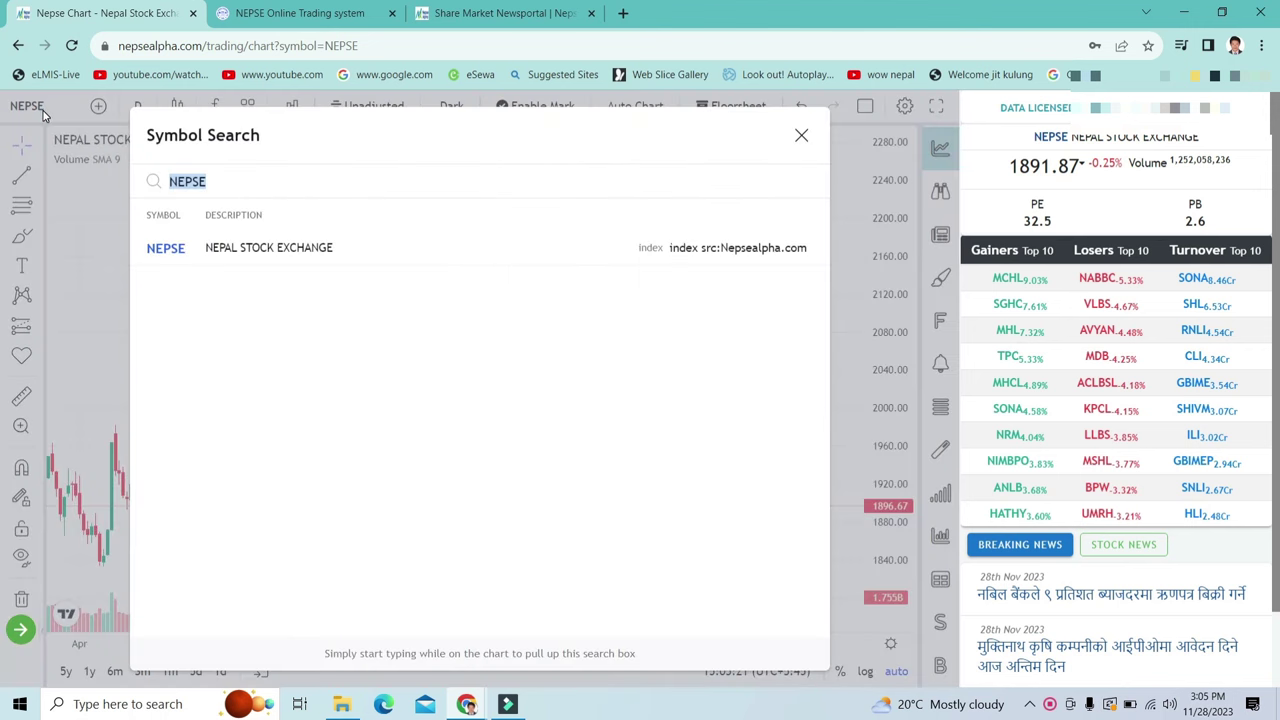
text(SHIVAN)
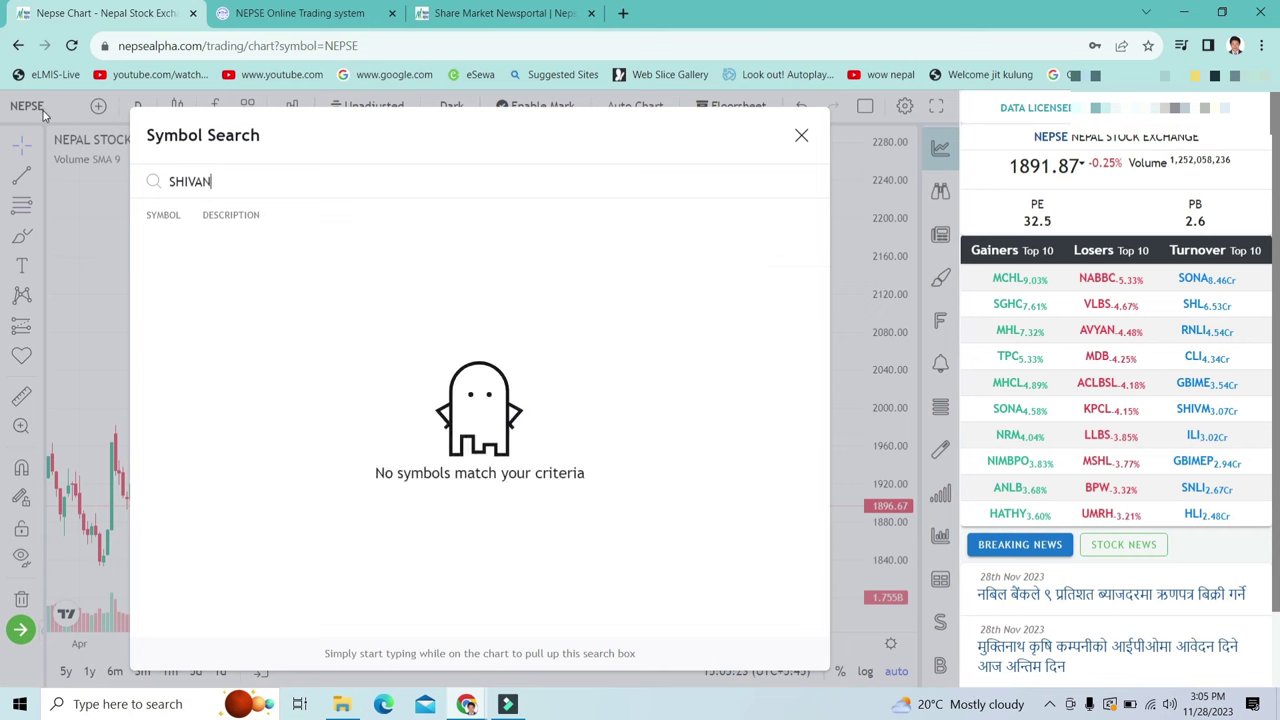
key(BackSpace)
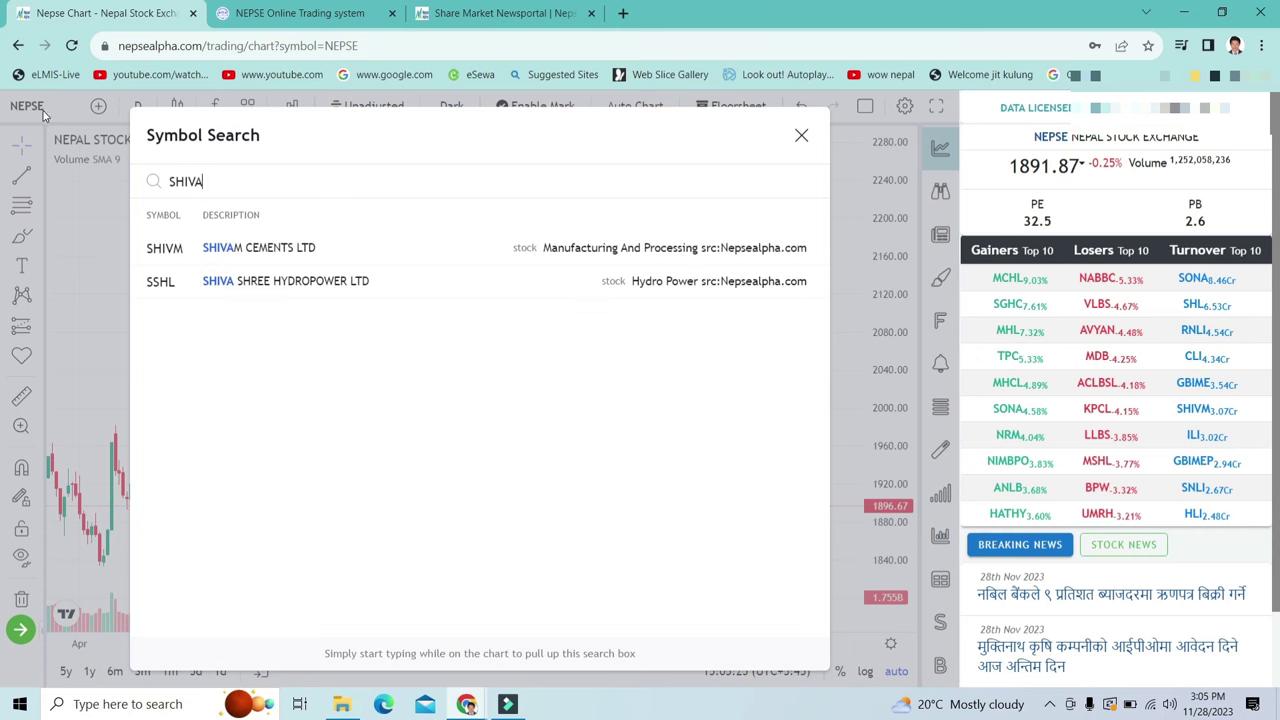
click(165, 247)
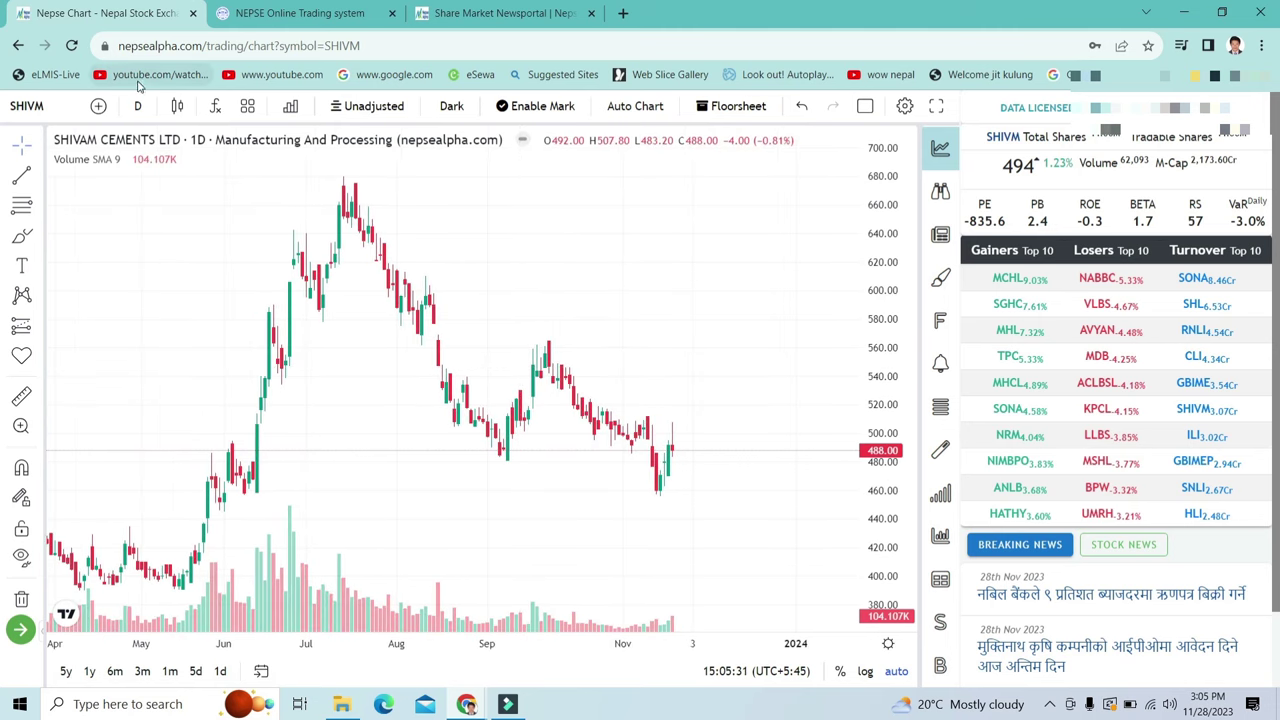
click(71, 46)
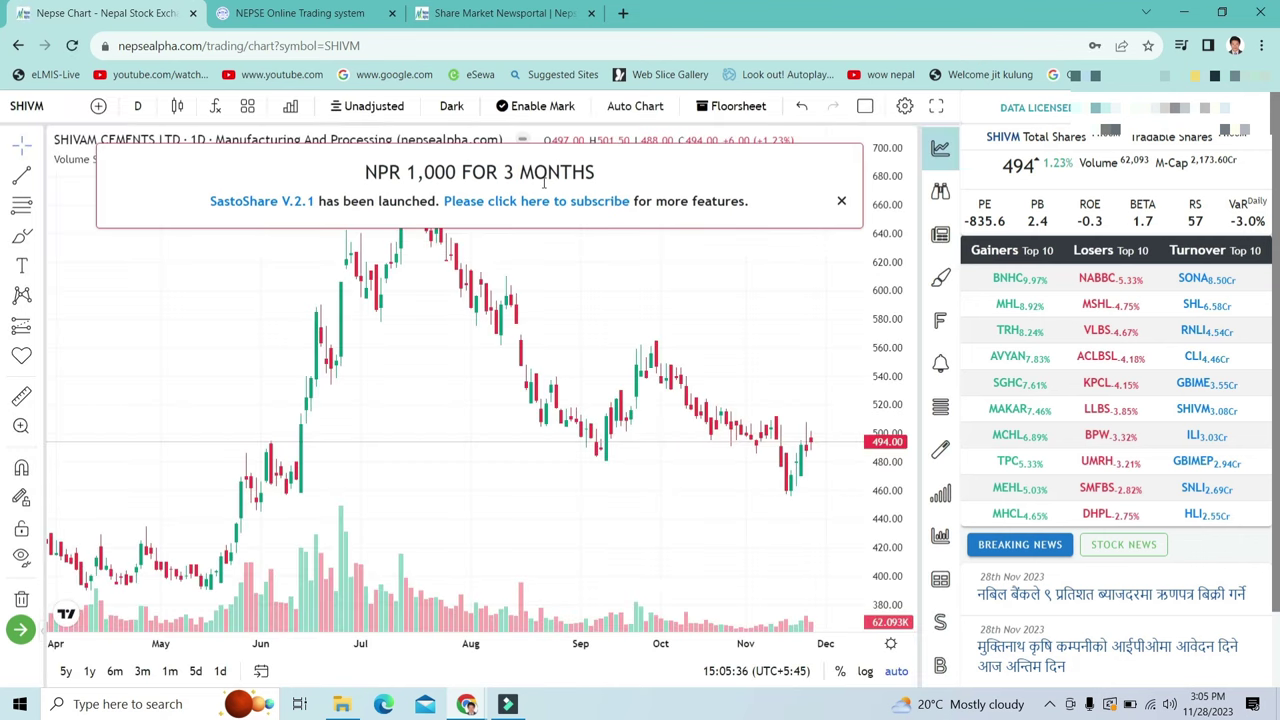
click(837, 203)
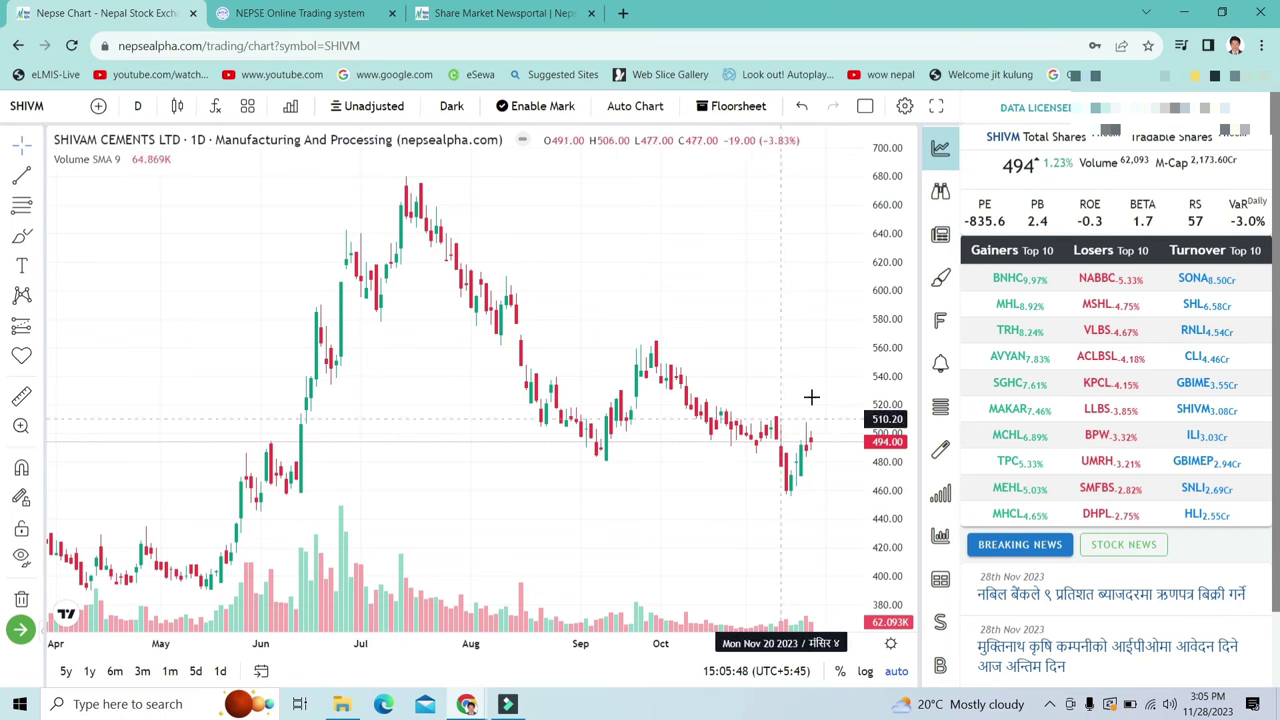
- View SHIVM's price candles at 1-hour, 30-minute and finally 10-minute intervals
click(137, 106)
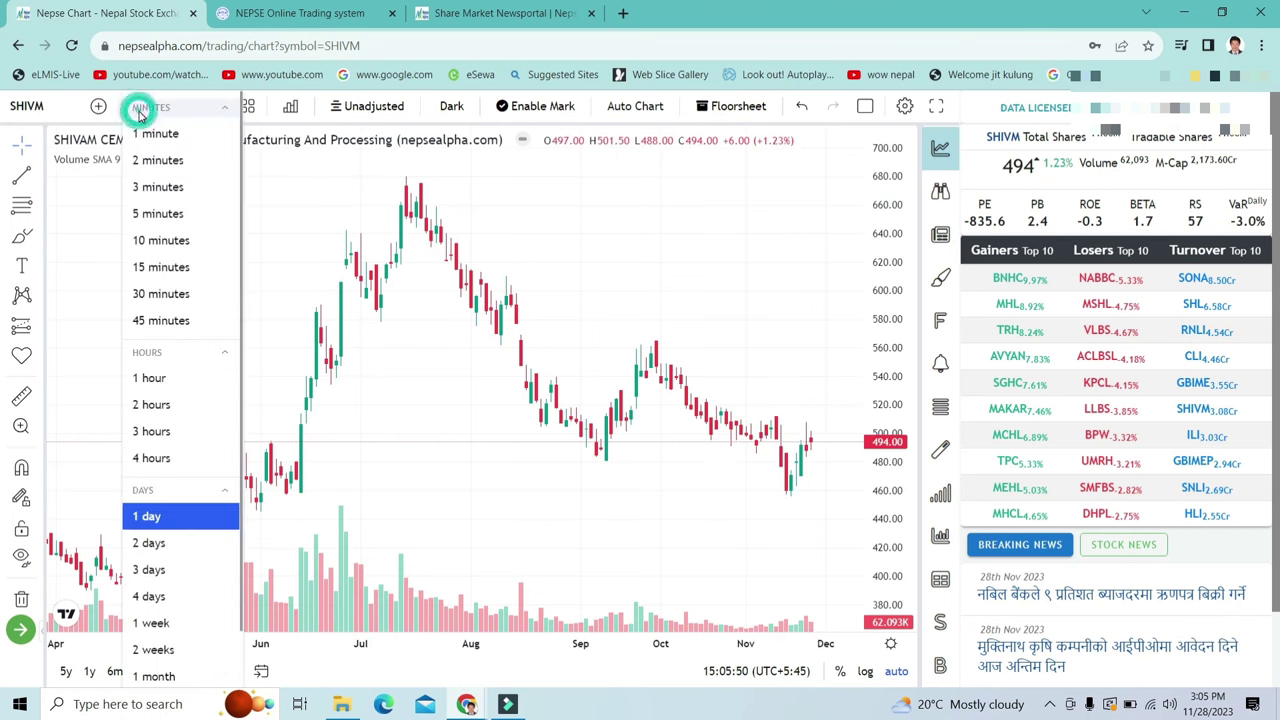
click(163, 379)
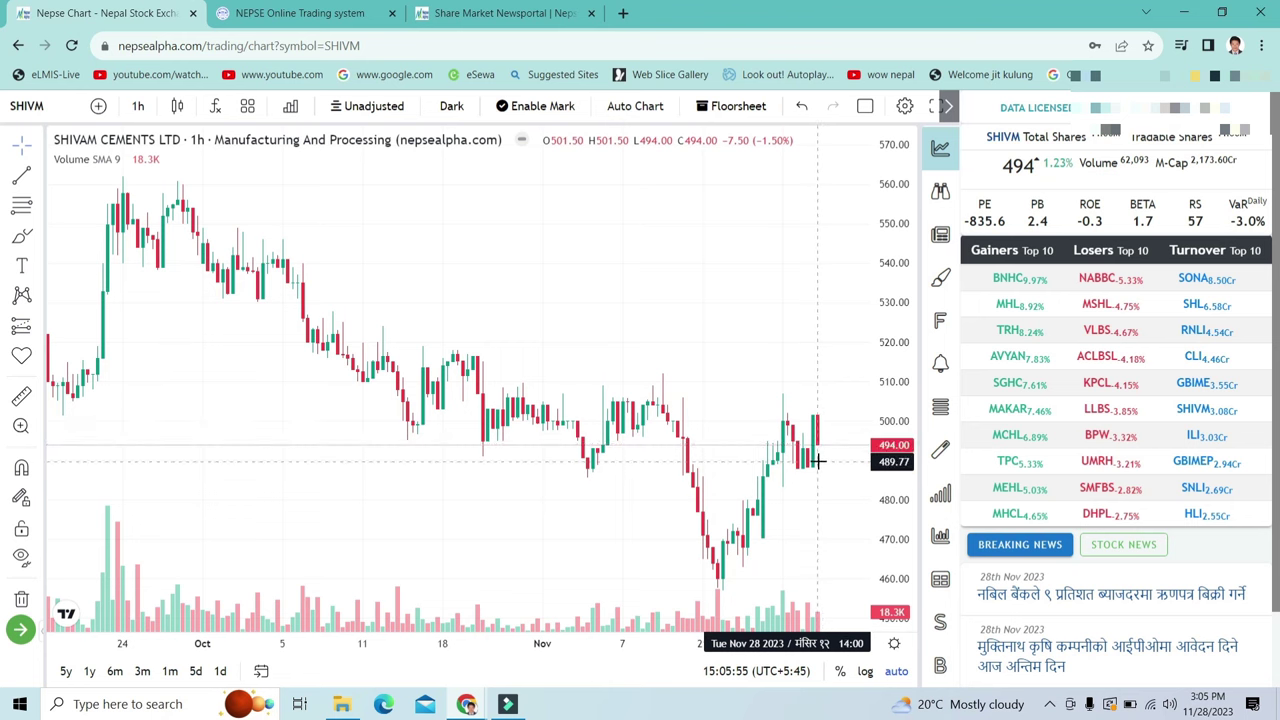
click(133, 106)
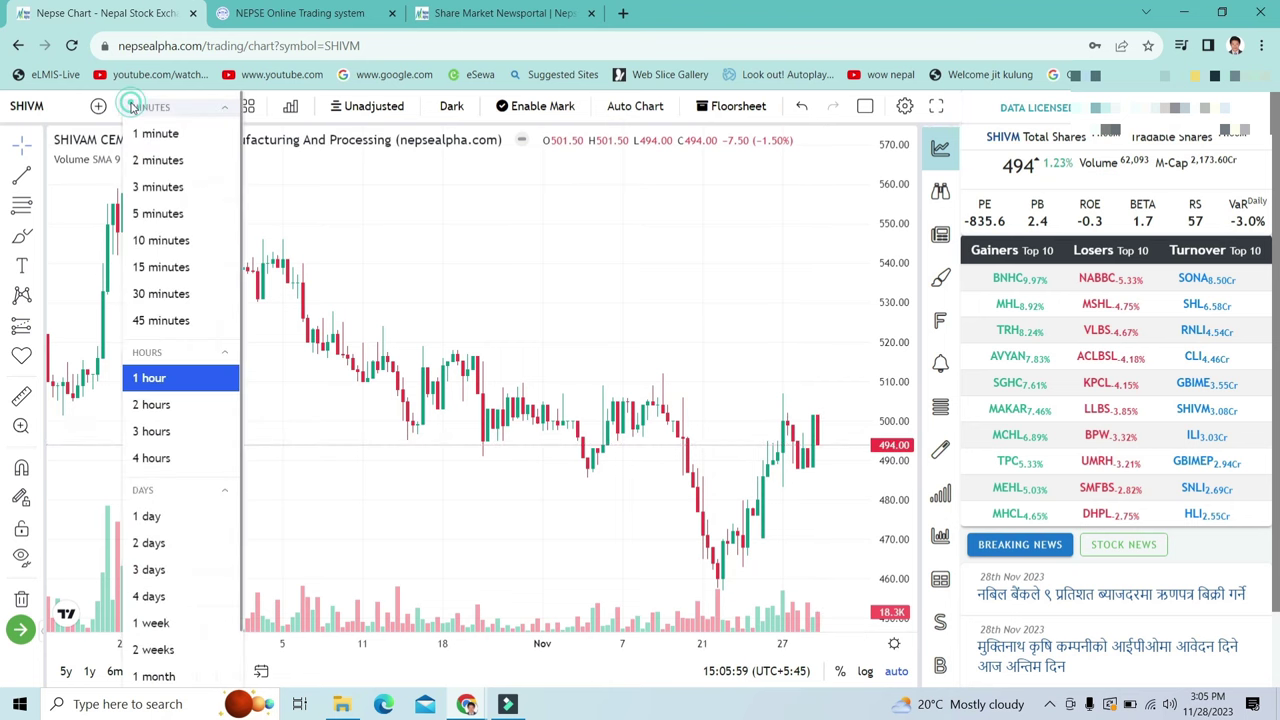
click(150, 294)
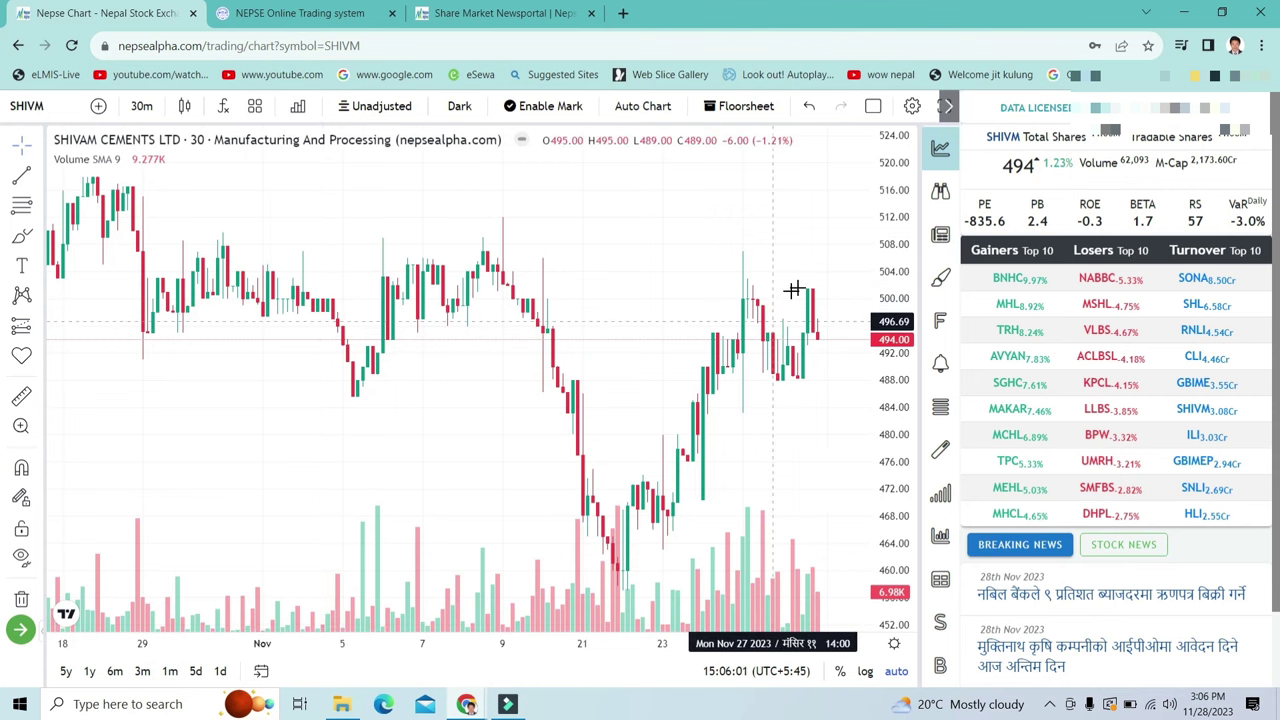
click(141, 106)
click(162, 242)
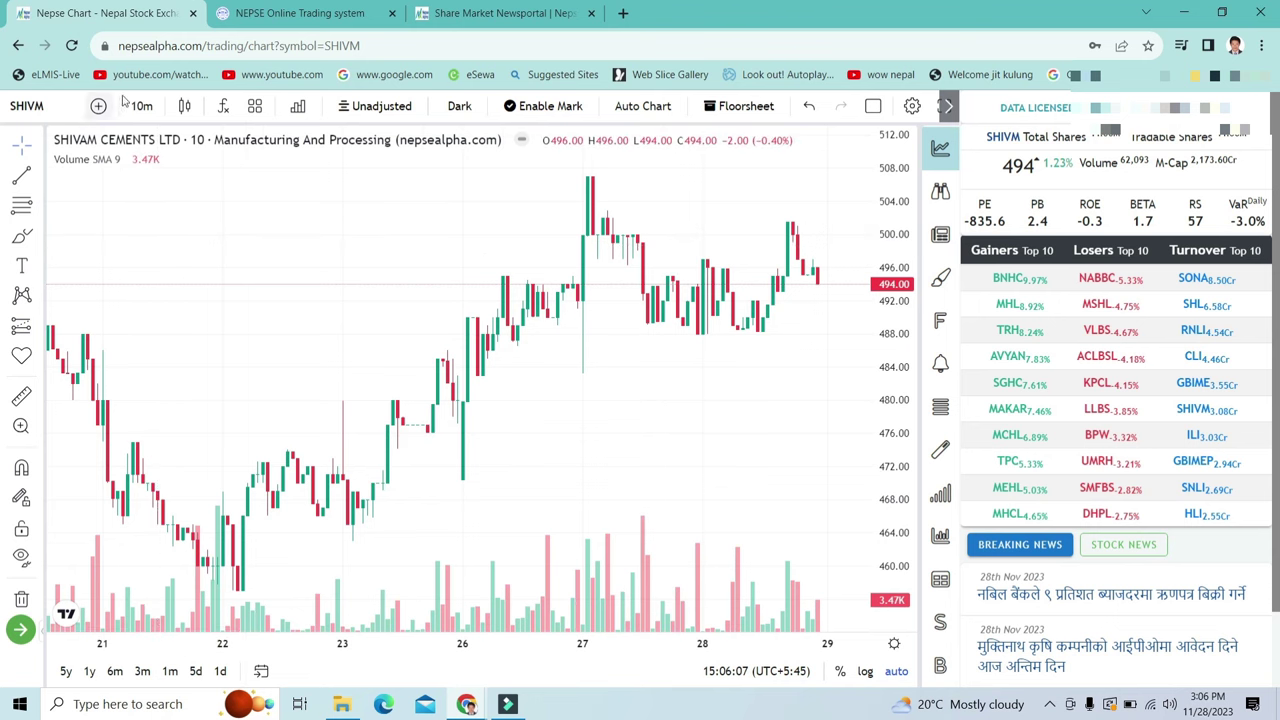
- Return to the NEPSE TMS tab and open the Load Collateral form under Collateral Management
click(296, 16)
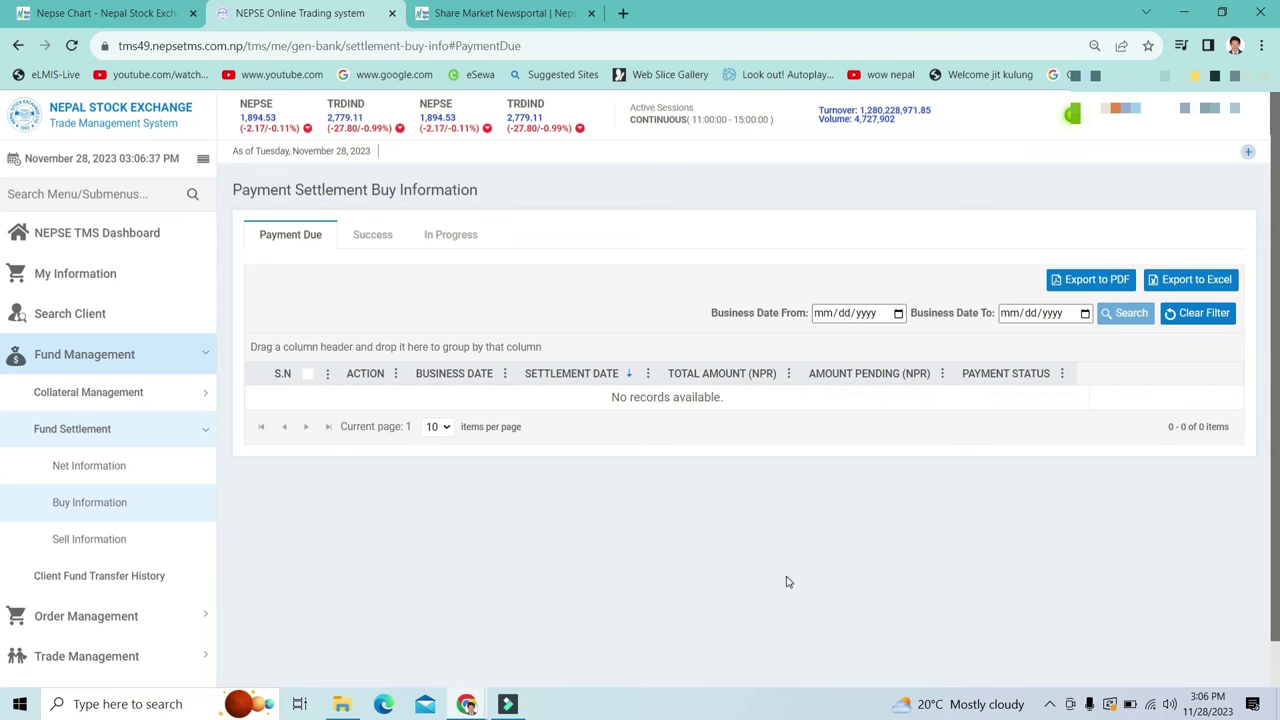
click(89, 390)
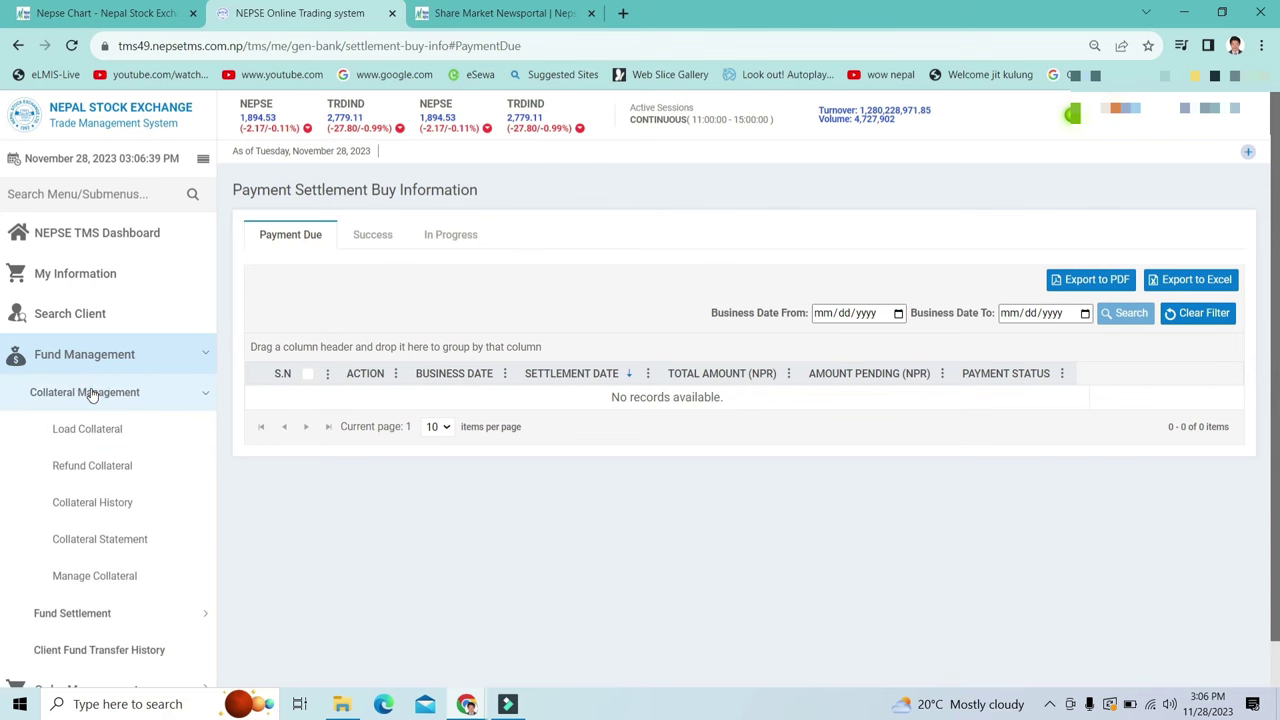
click(76, 438)
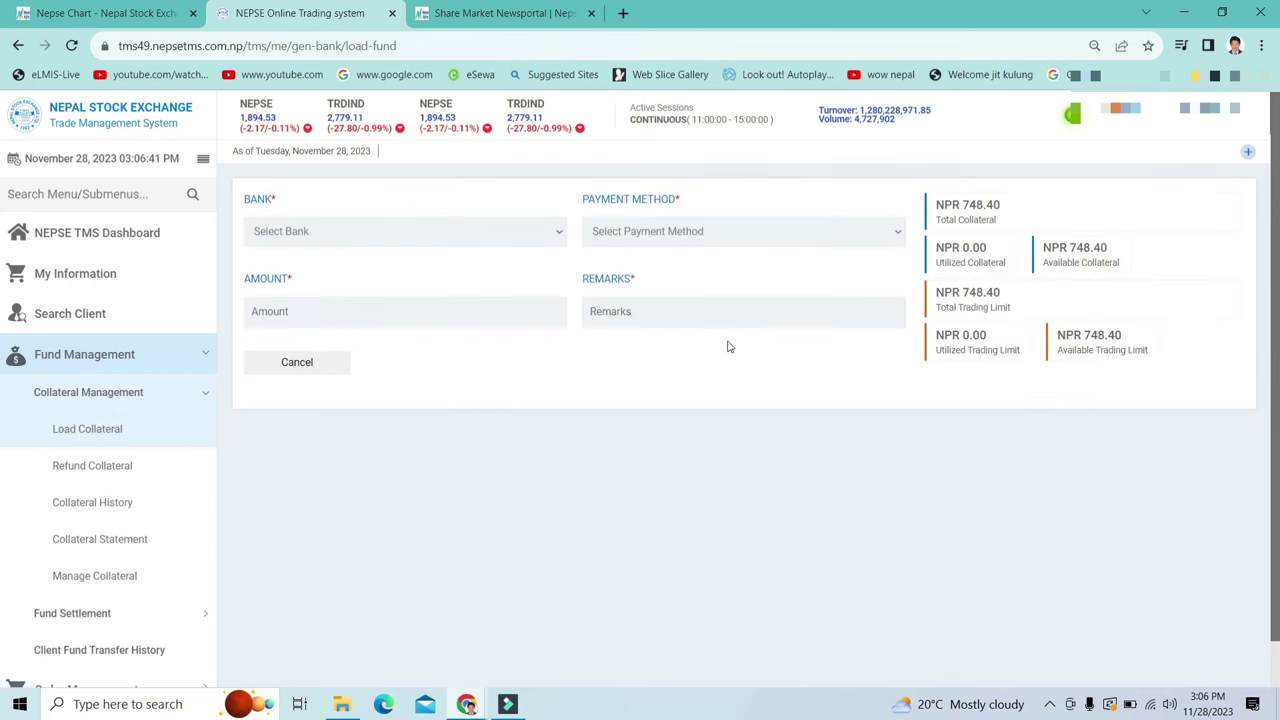
- Review the SHIVM chart, the Nepse Alpha home page and the TMS Load Collateral form by switching between their tabs
click(105, 13)
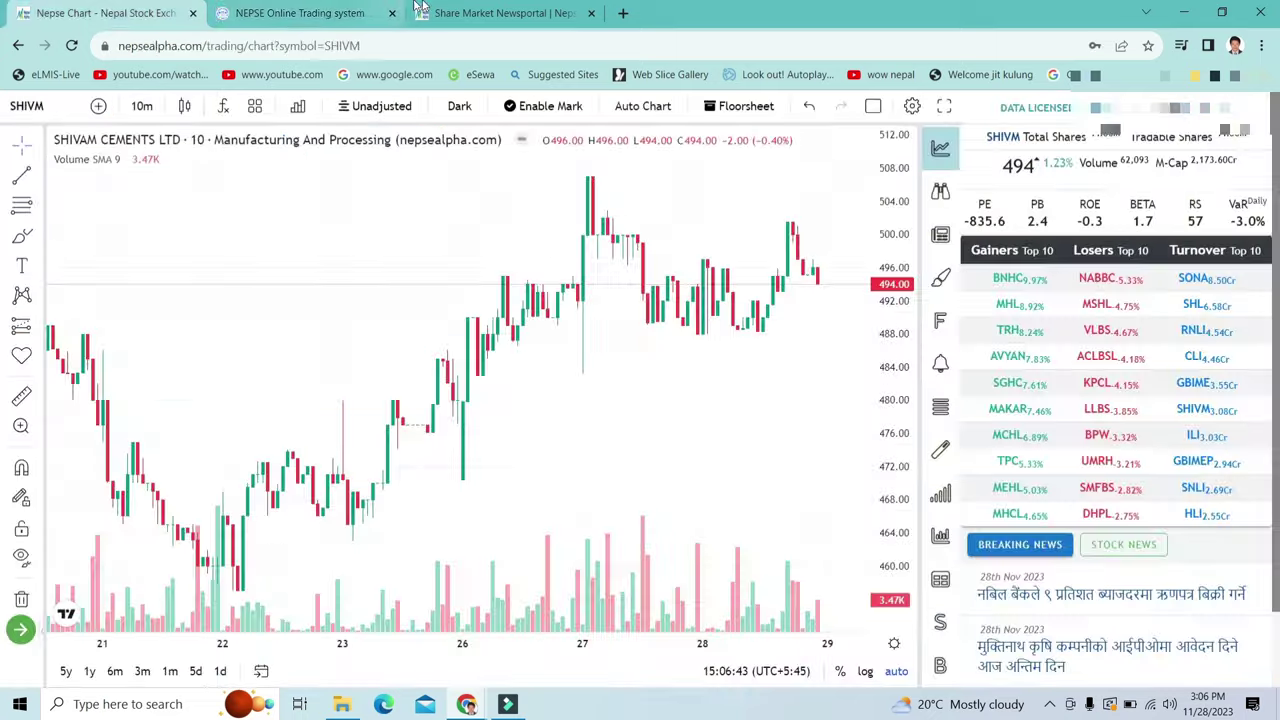
click(495, 13)
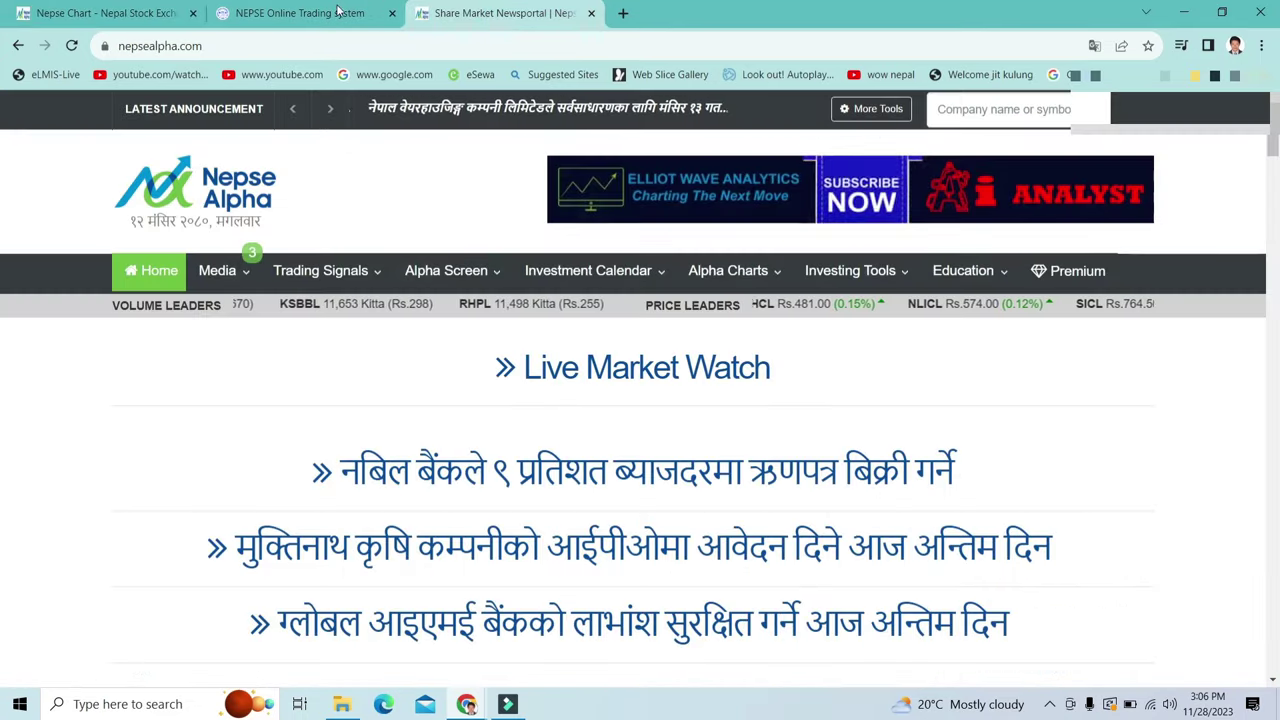
click(300, 13)
click(493, 12)
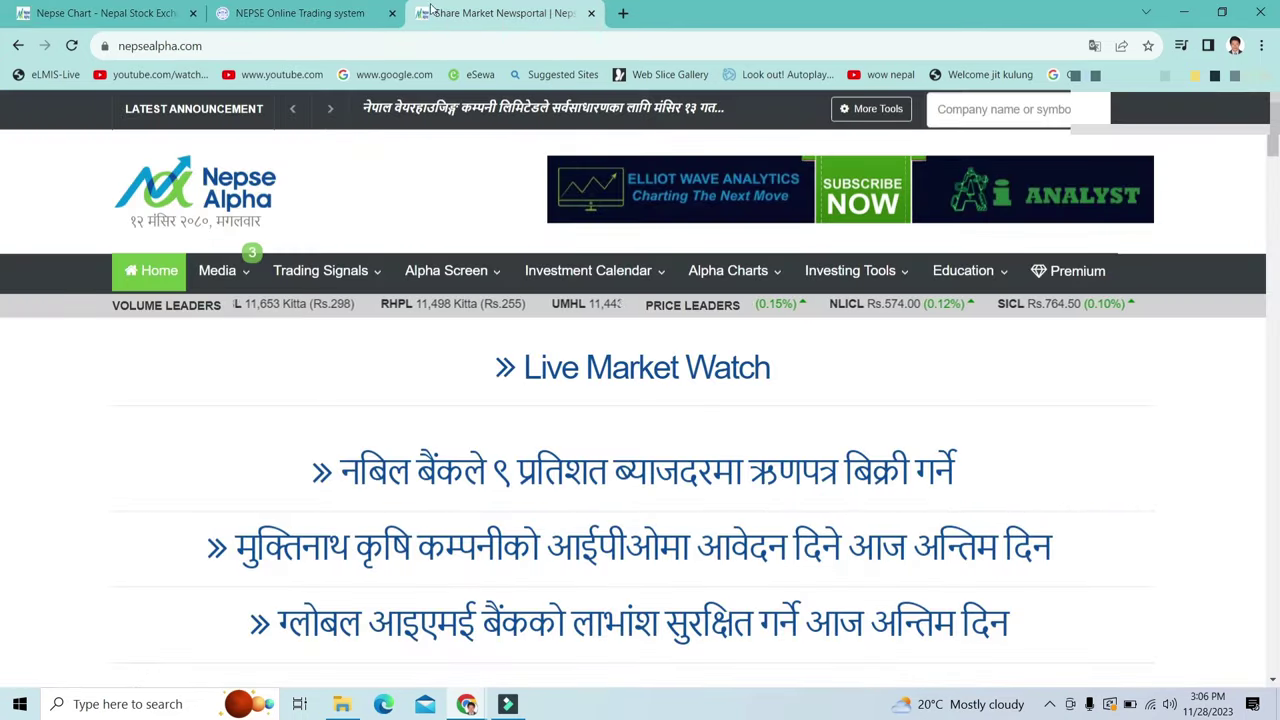
click(300, 13)
click(55, 14)
click(272, 8)
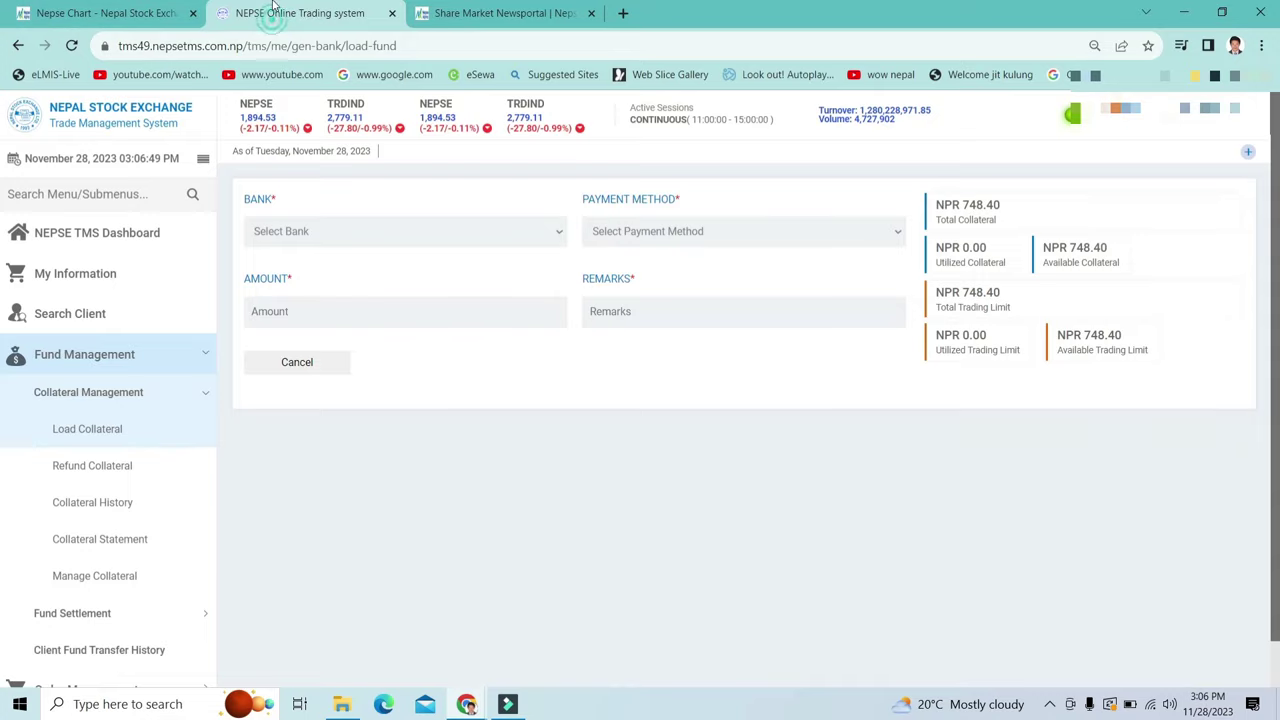
click(500, 13)
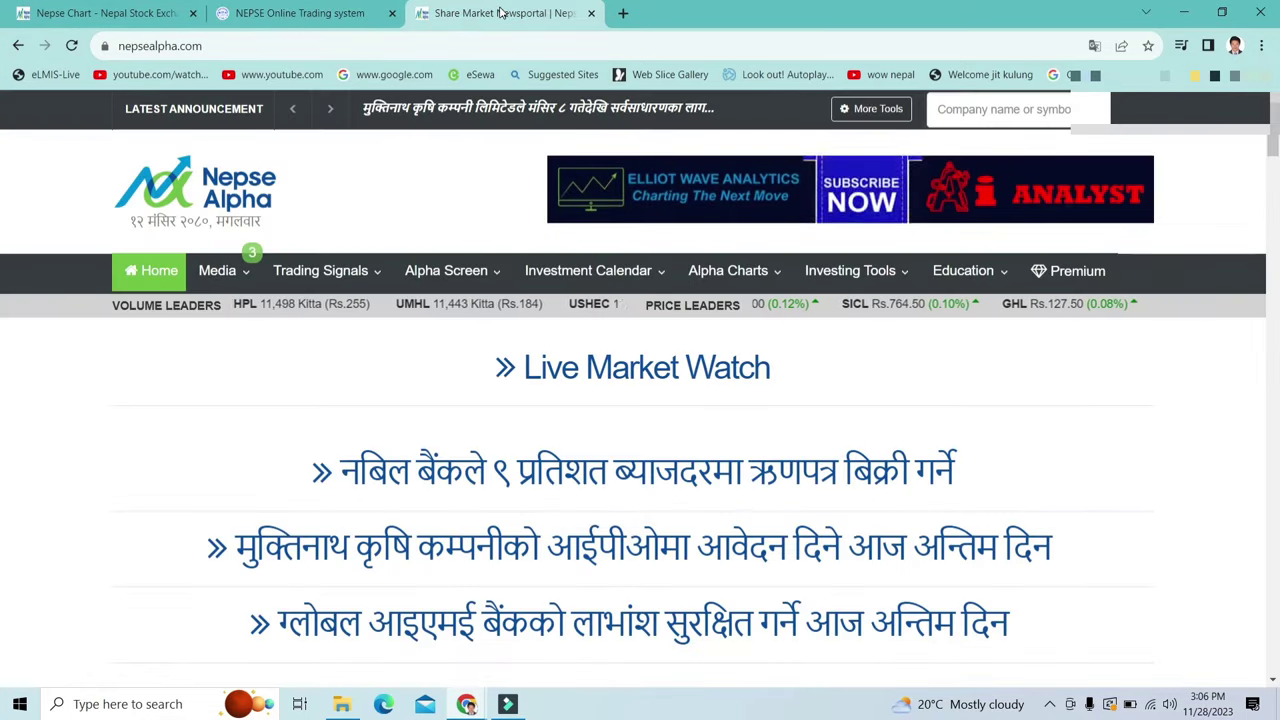
click(300, 13)
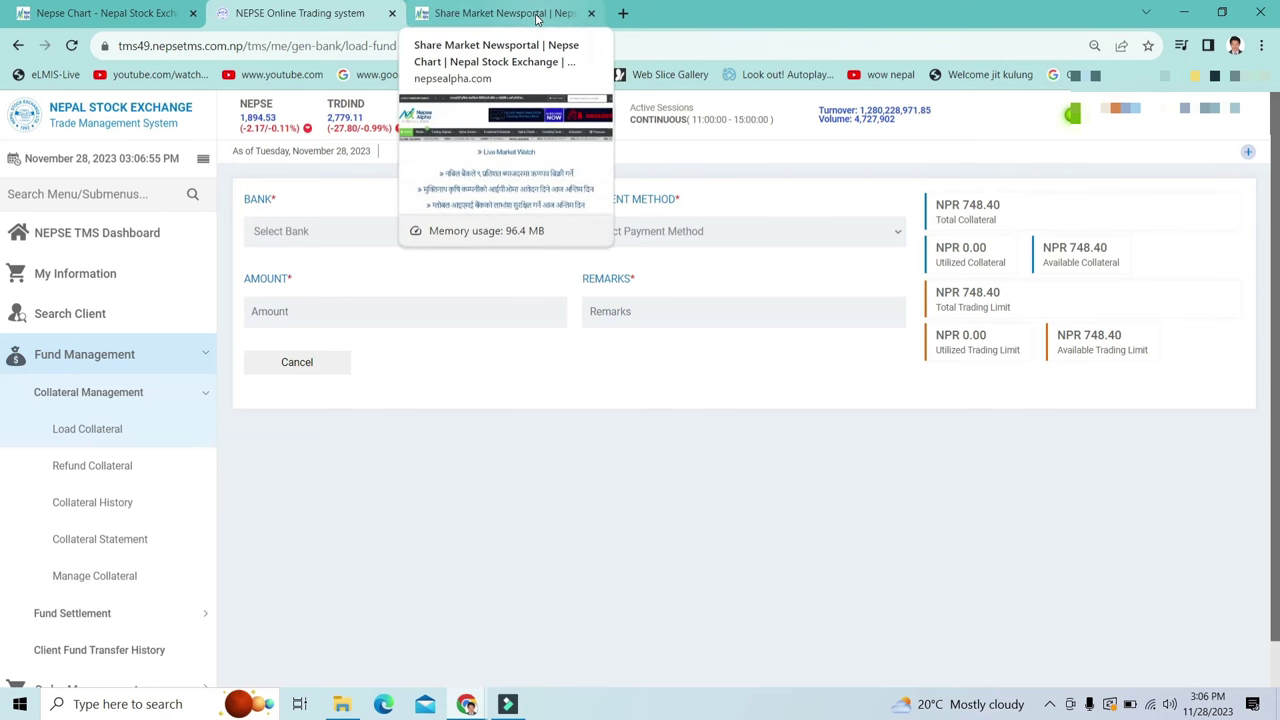
- Return to the SHIVM chart tab and view the most recent 10-minute candles
click(68, 12)
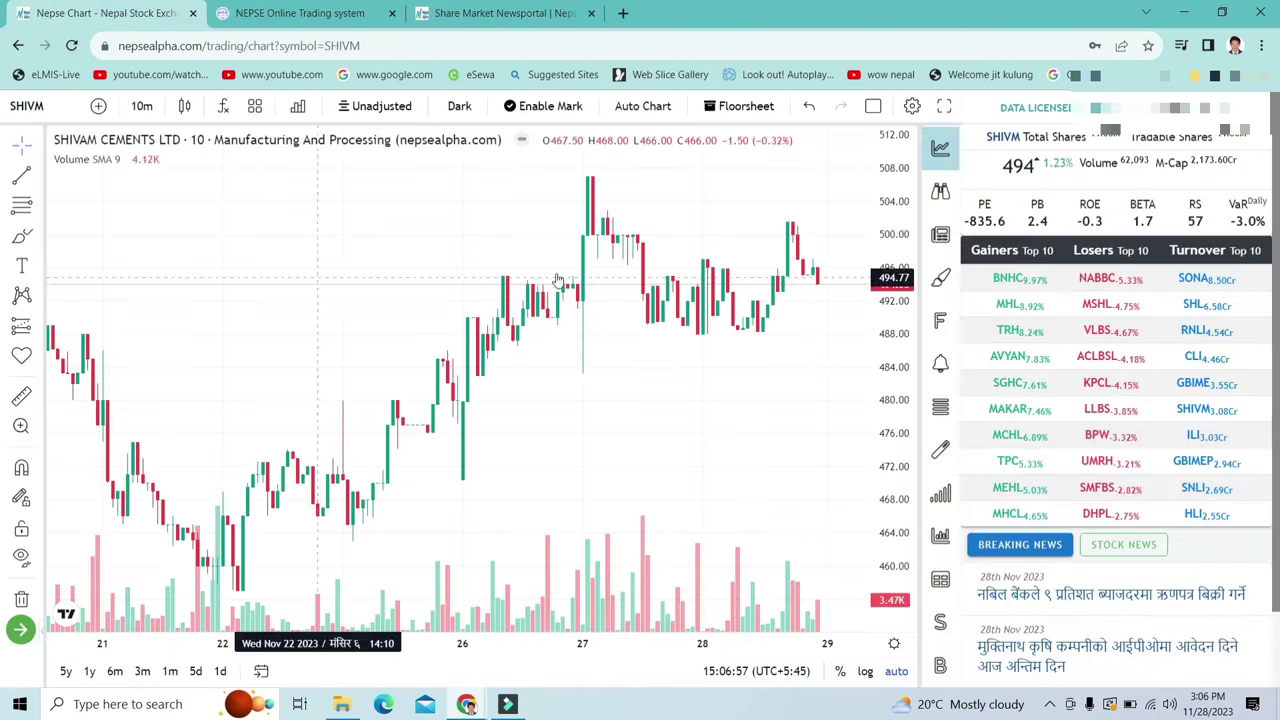
scroll(709, 274, right, 3)
scroll(709, 277, down, 2)
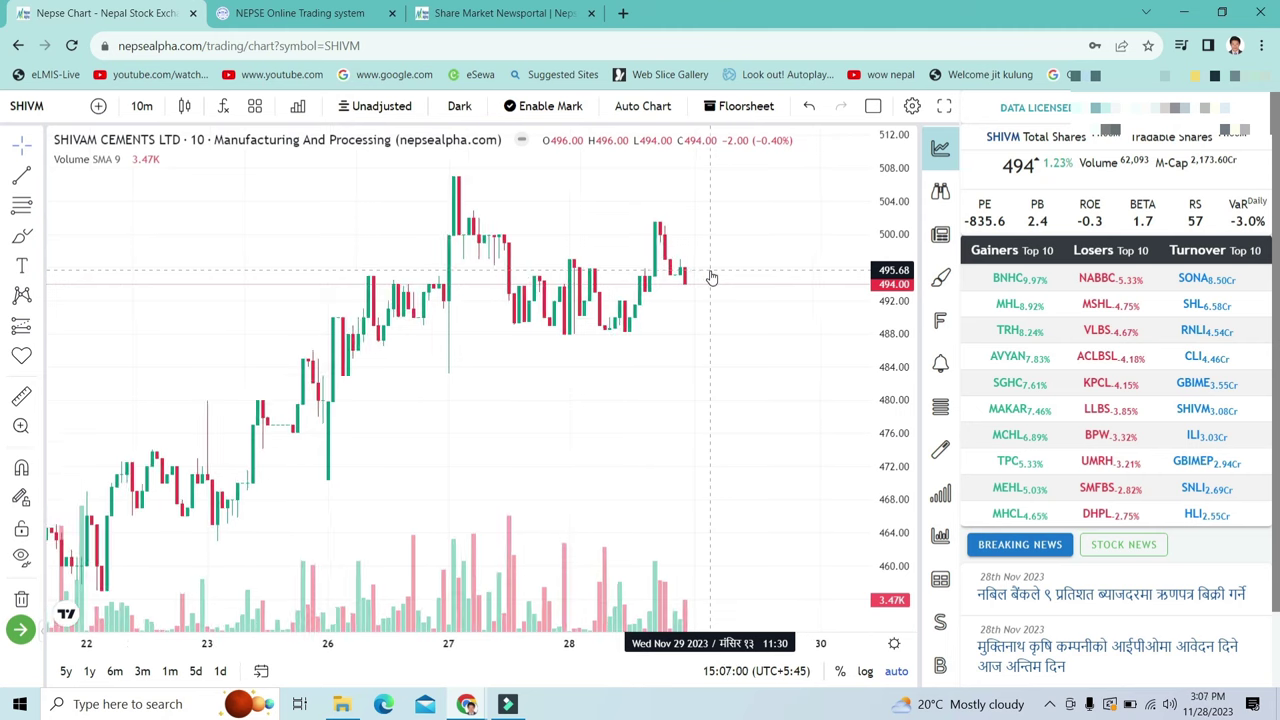
- Minimise the browser window and refresh the Windows desktop several times
click(1184, 12)
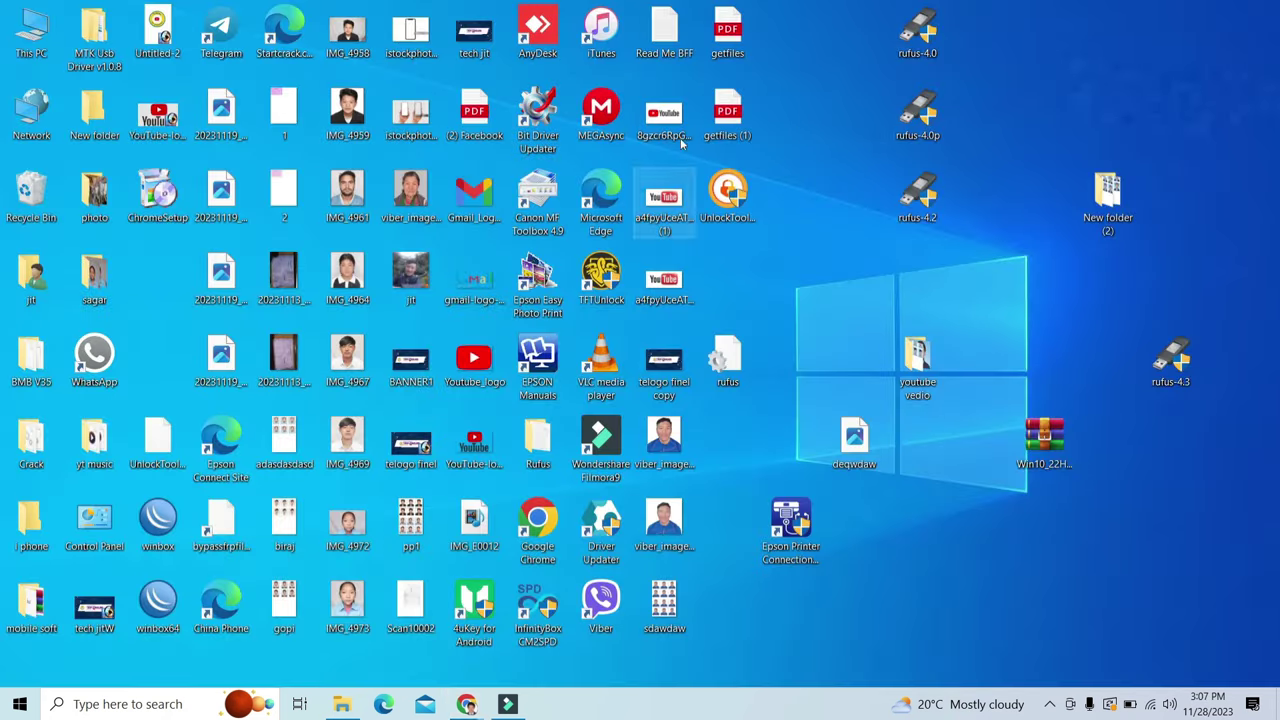
right_click(784, 112)
click(840, 166)
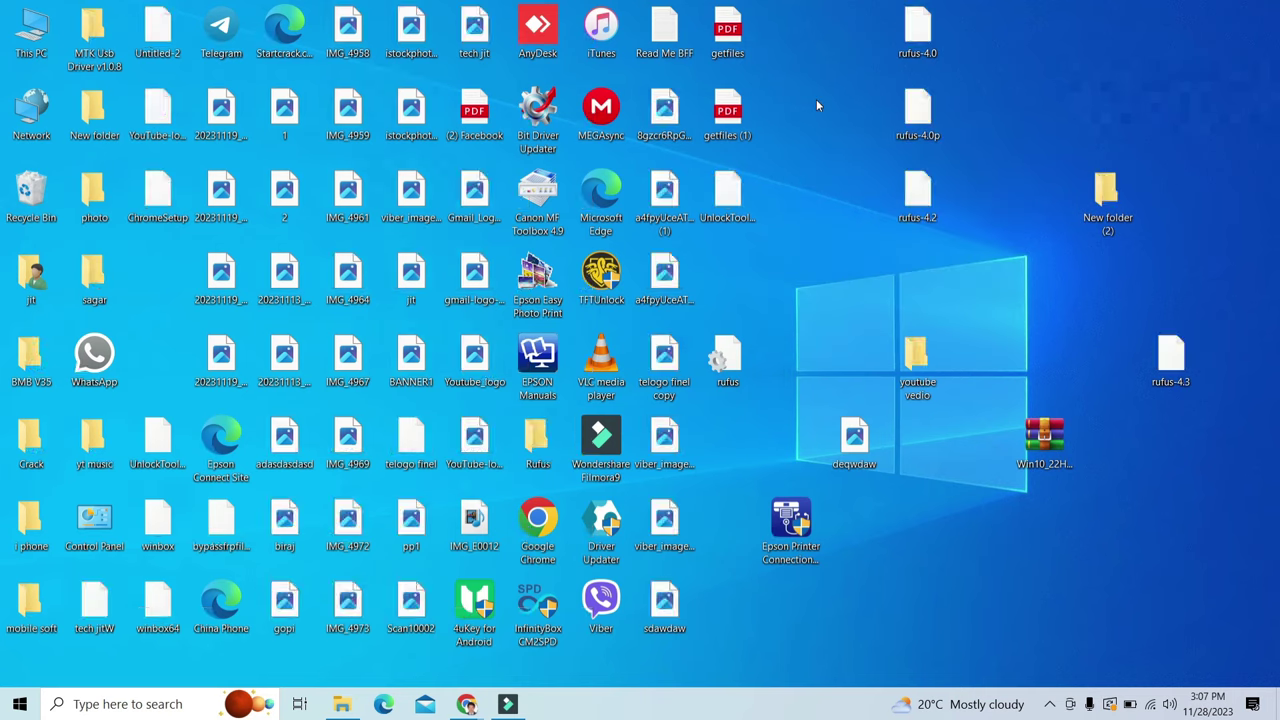
right_click(816, 100)
click(869, 149)
right_click(801, 91)
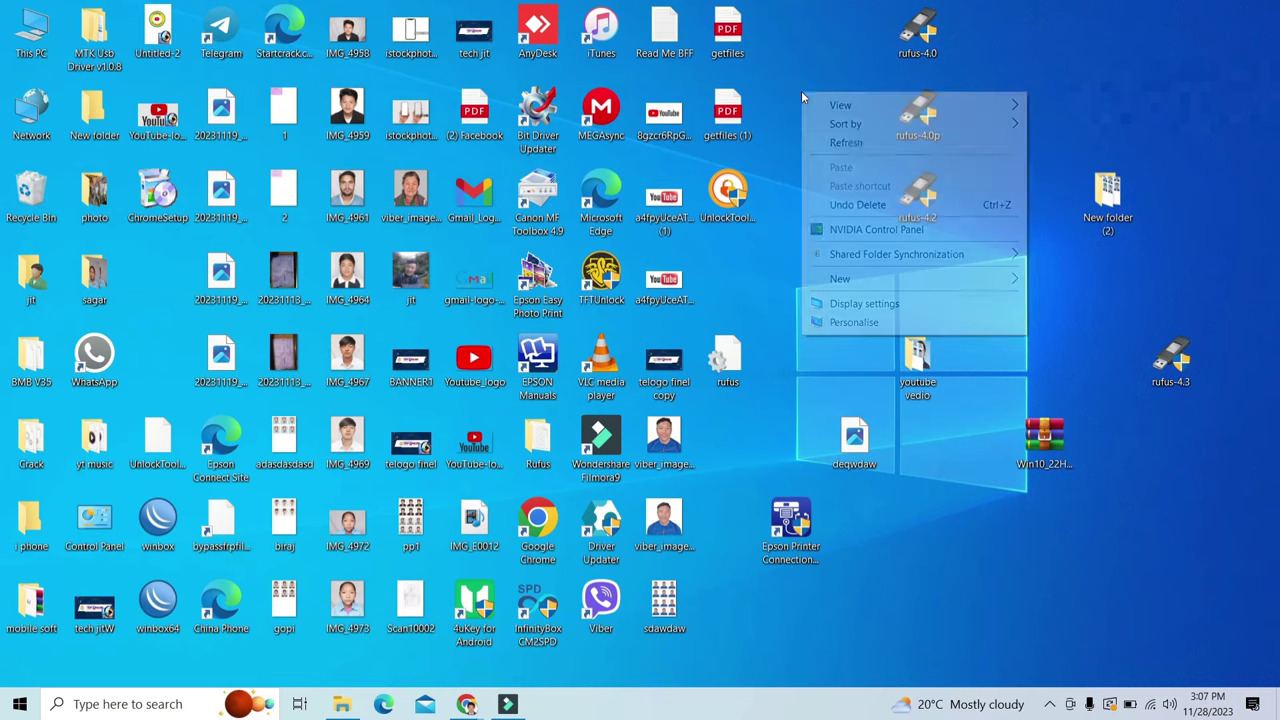
click(851, 145)
right_click(821, 113)
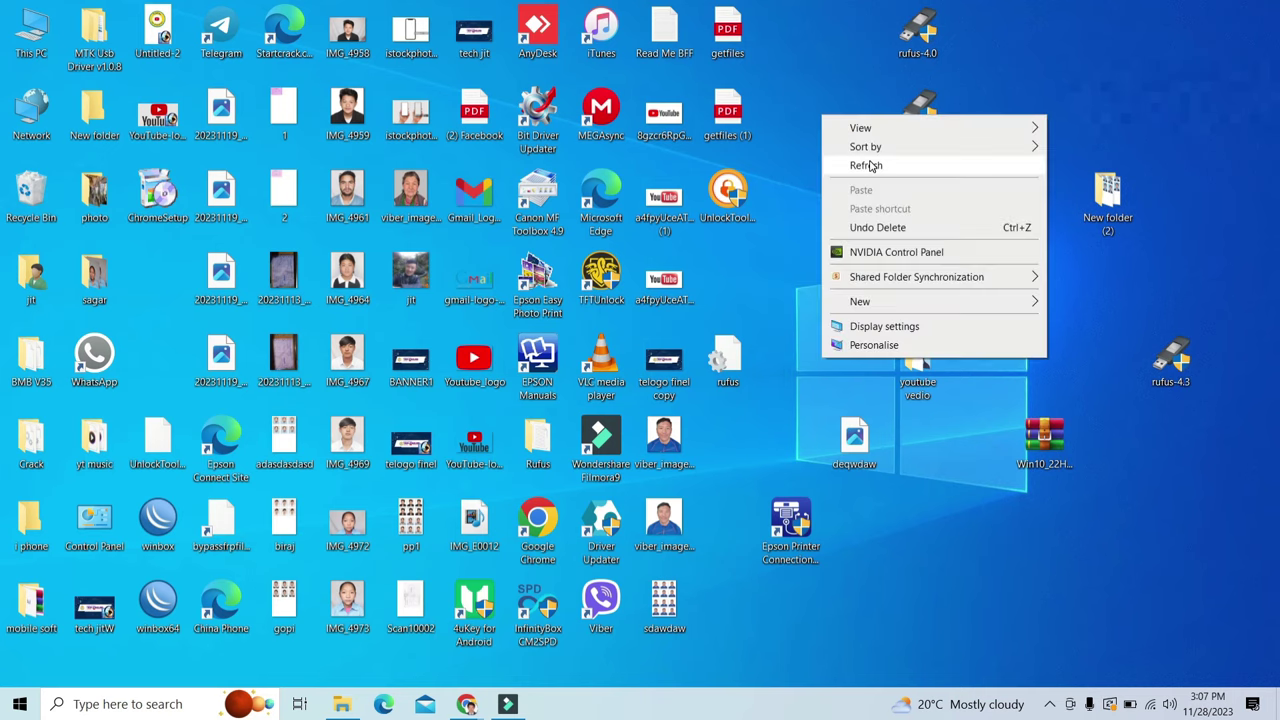
click(860, 166)
right_click(811, 95)
click(861, 146)
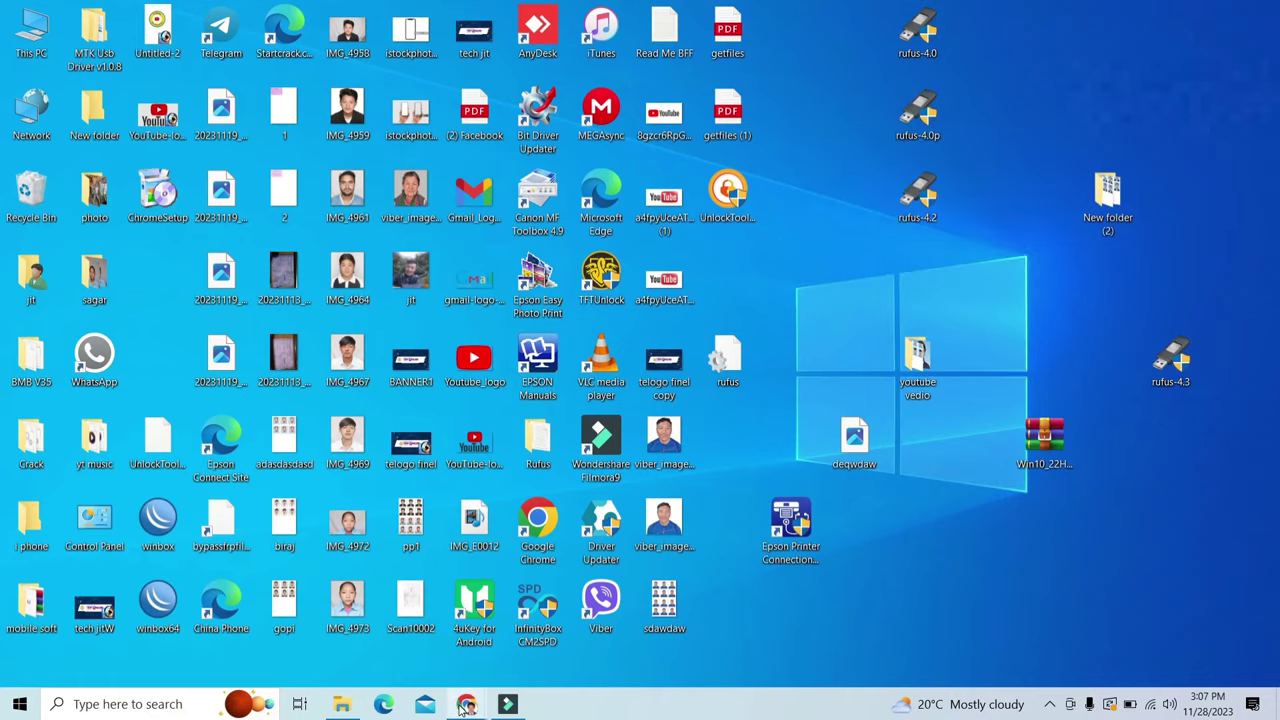
- Restore the Chrome window, check the Nepse Alpha home page, and return to the Load Collateral form in NEPSE TMS
mouse_move(466, 704)
click(483, 645)
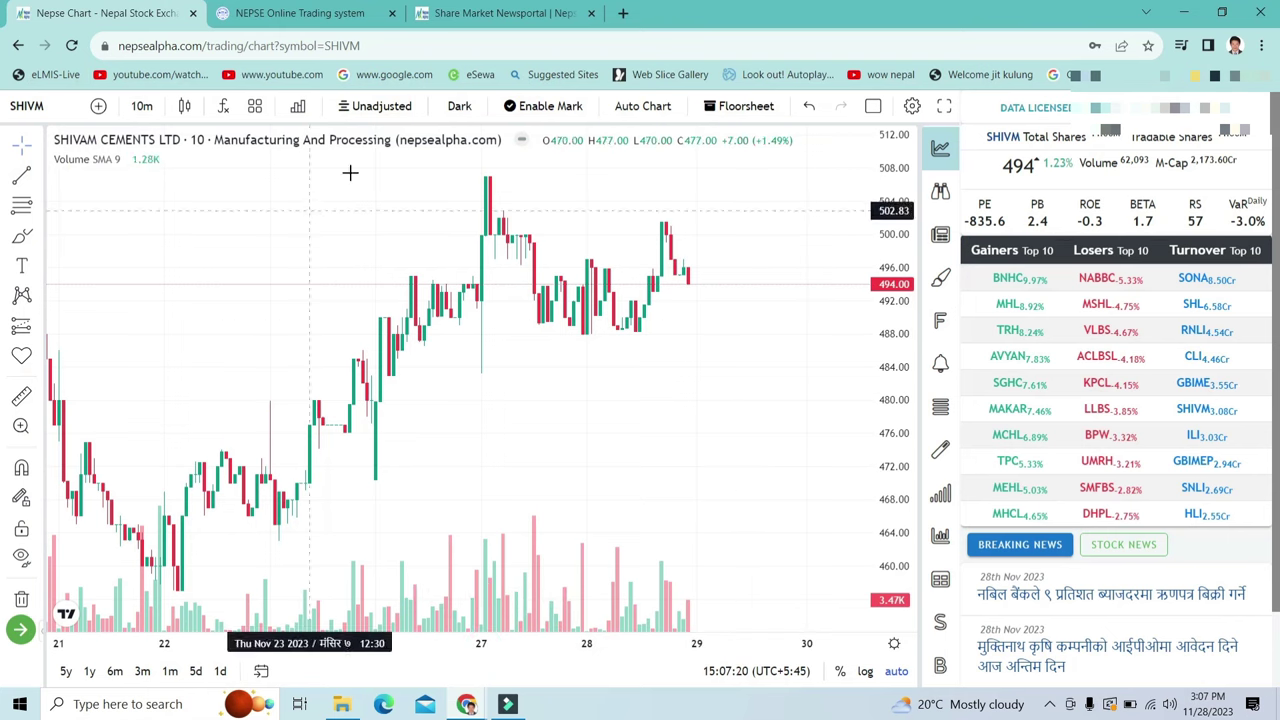
click(322, 13)
click(430, 12)
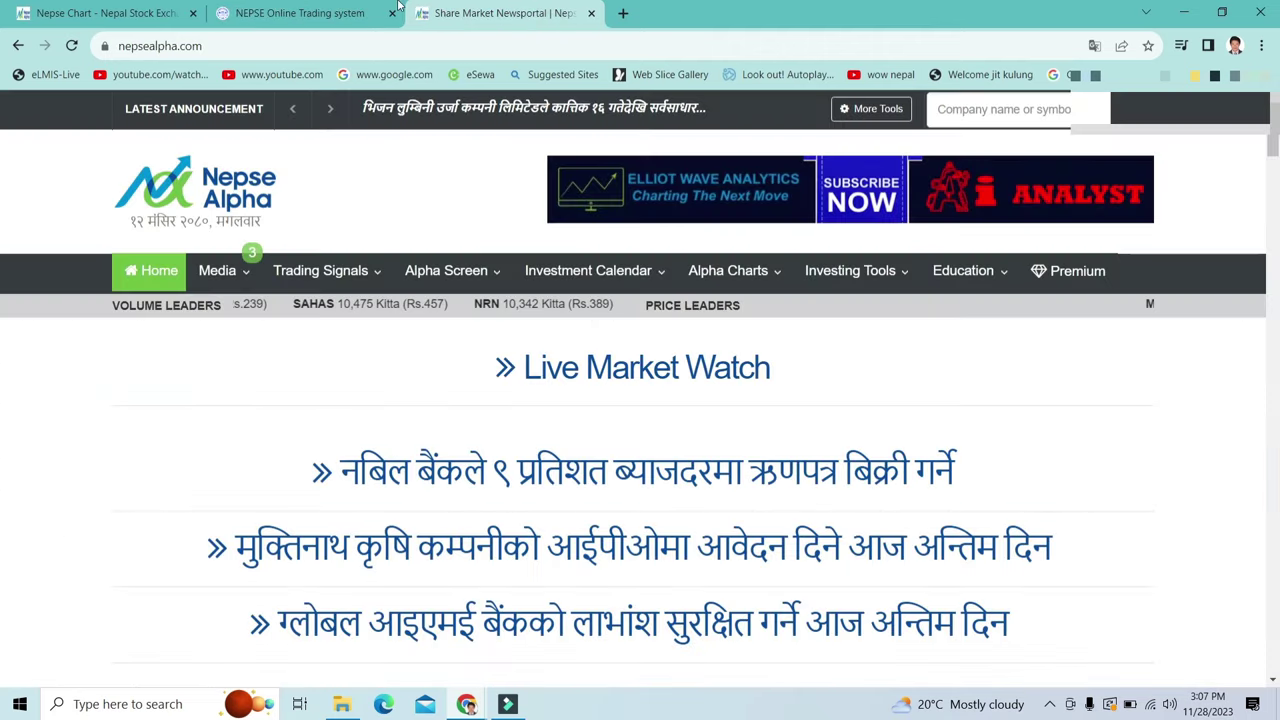
click(301, 11)
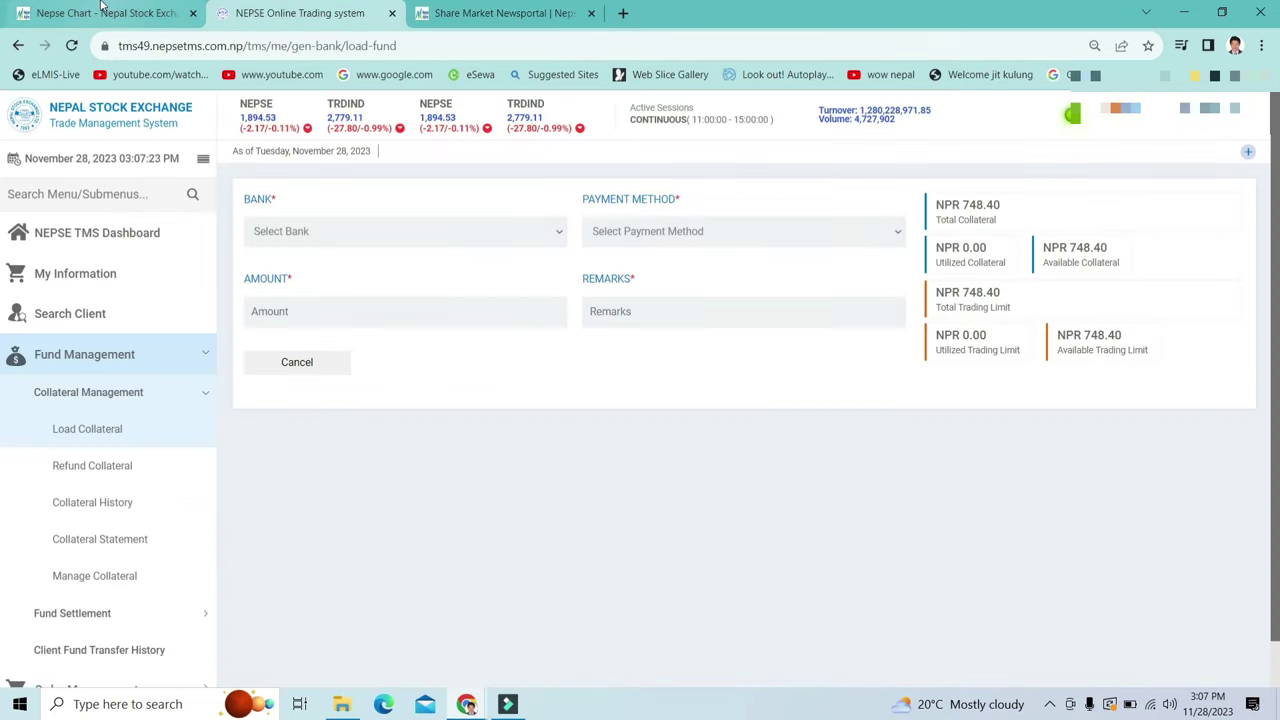